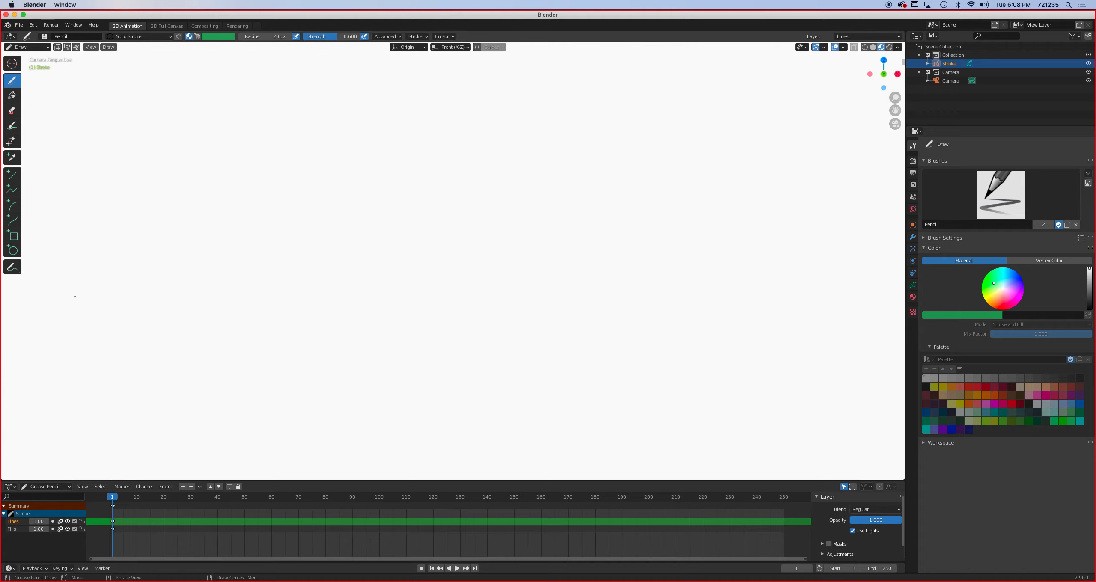
- Set the animation's end frame to 24
click(880, 572)
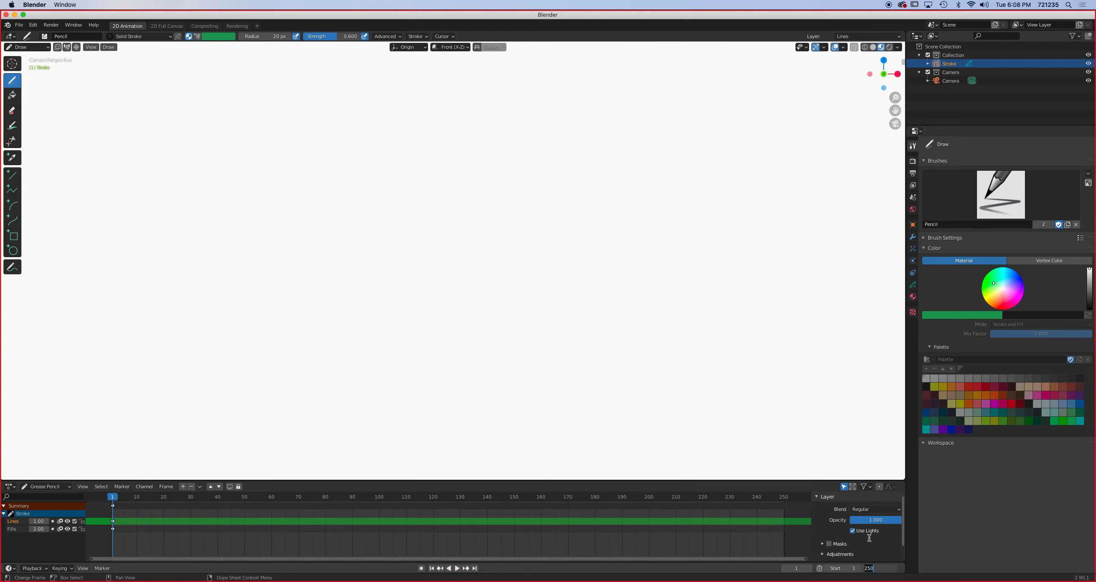
text(24)
key(Return)
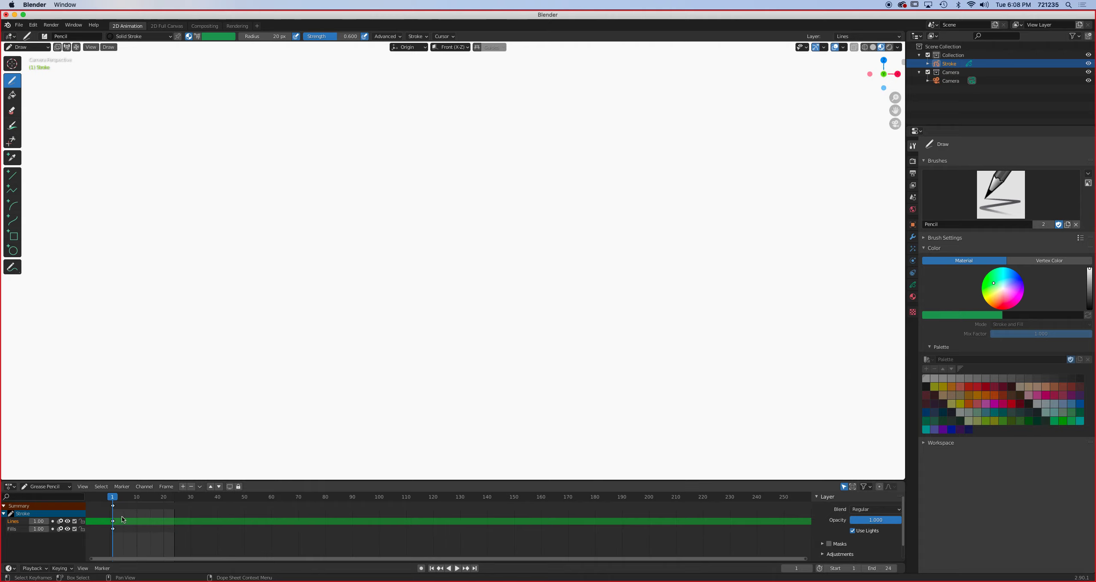
- Fit the timeline view to frames 1 to 24
scroll(128, 516, up, 4)
scroll(150, 516, down, 10)
scroll(201, 516, up, 15)
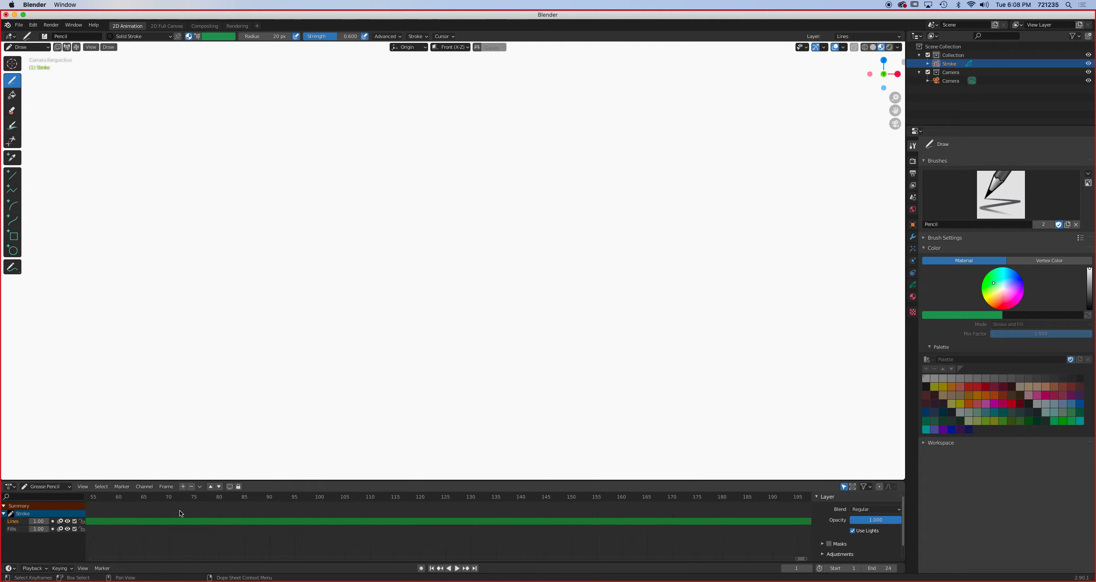
middle_drag(148, 519, 557, 519)
scroll(303, 529, up, 12)
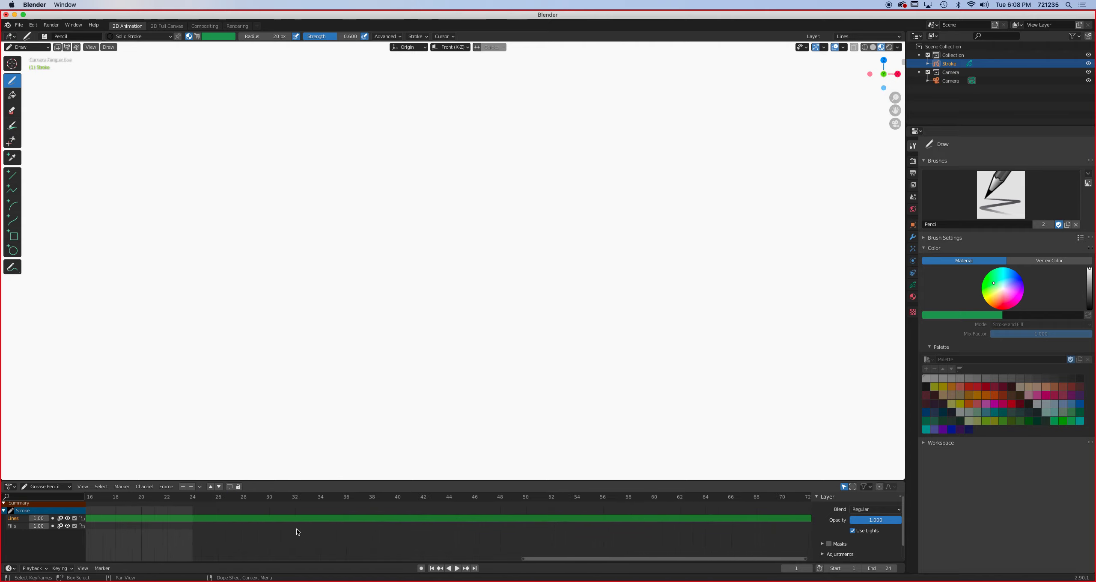
middle_drag(274, 532, 610, 538)
middle_drag(377, 524, 477, 523)
scroll(458, 525, up, 7)
scroll(458, 525, up, 4)
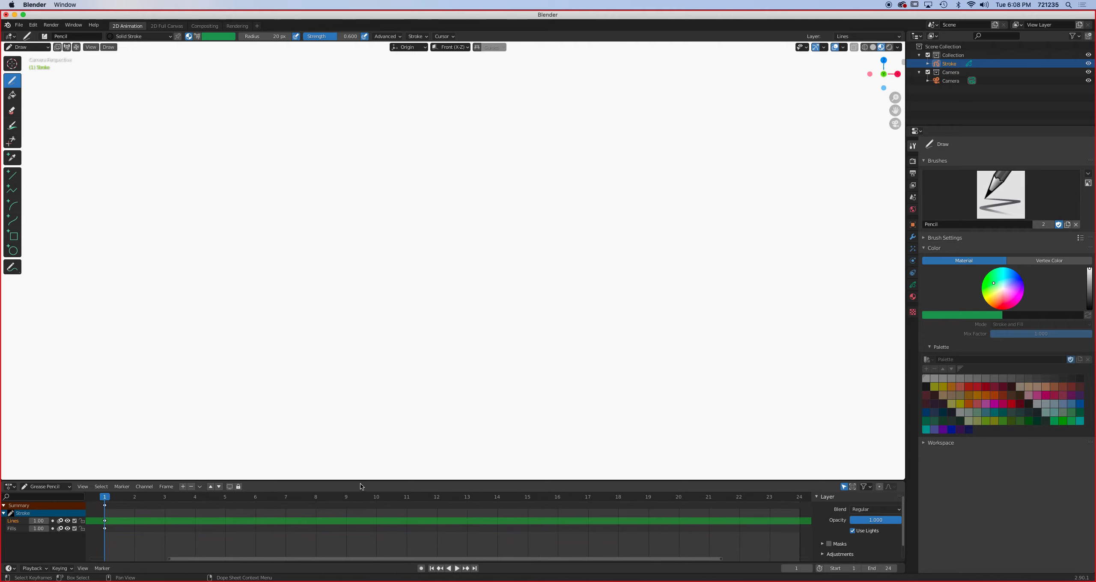
- Set the stroke strength to 1.000 and draw a circle near the canvas's left edge with the Circle tool
click(12, 251)
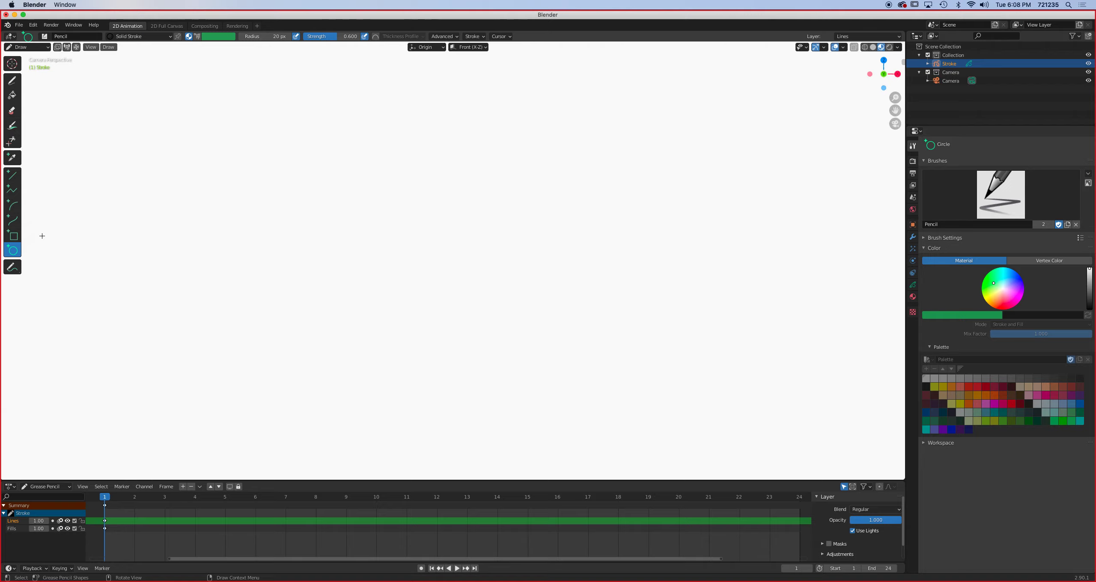
drag(56, 236, 129, 302)
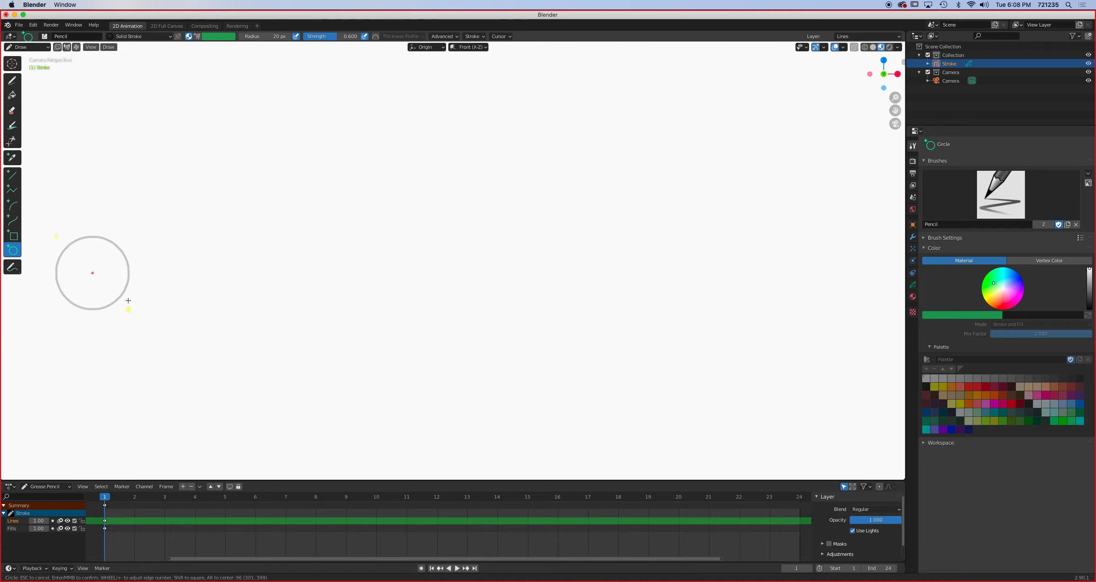
key(Escape)
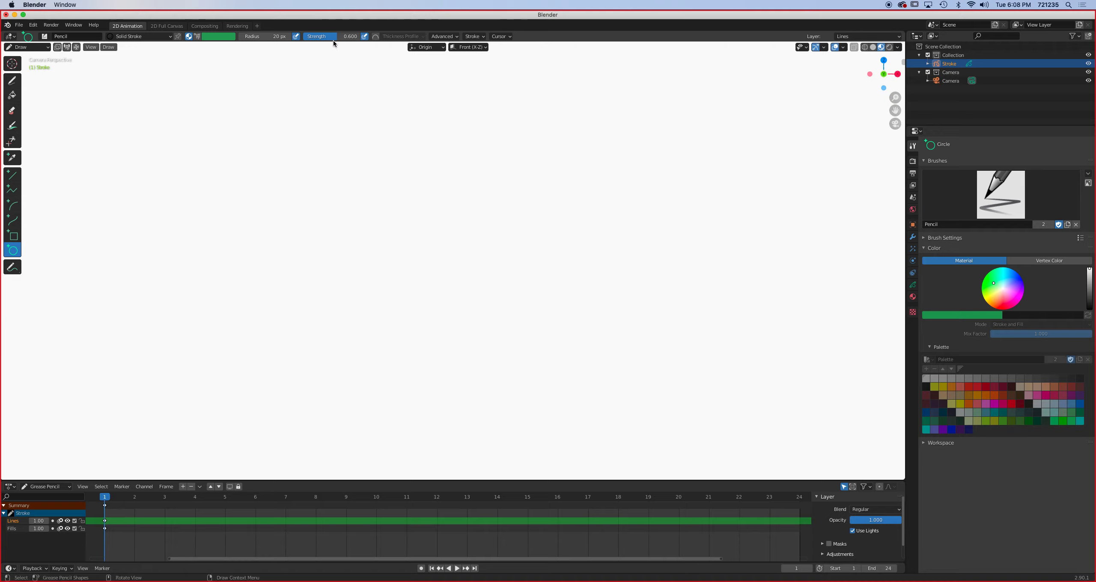
drag(334, 37, 358, 37)
drag(57, 256, 125, 311)
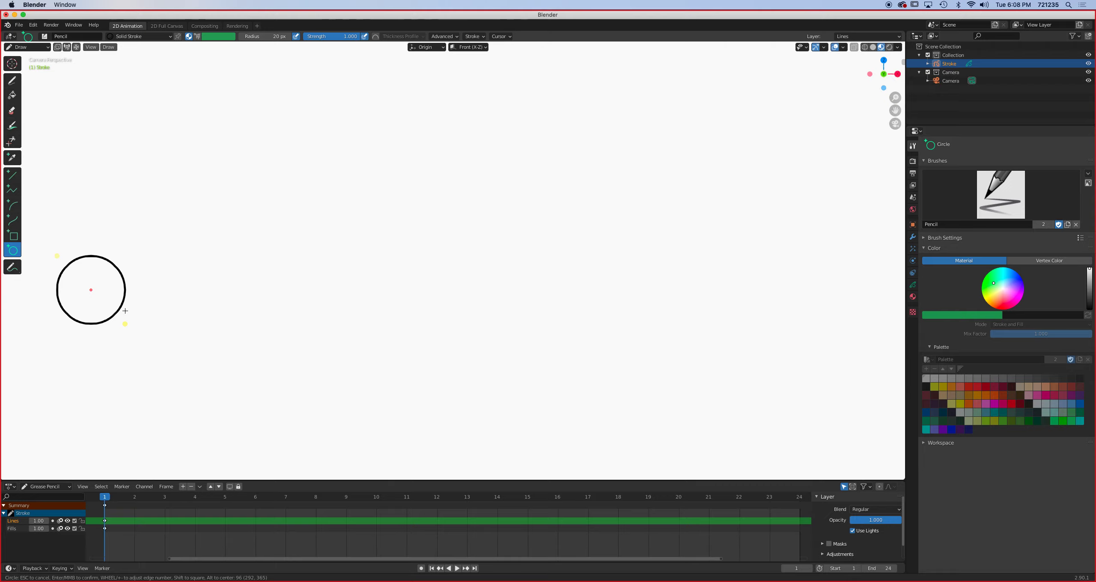
key(Return)
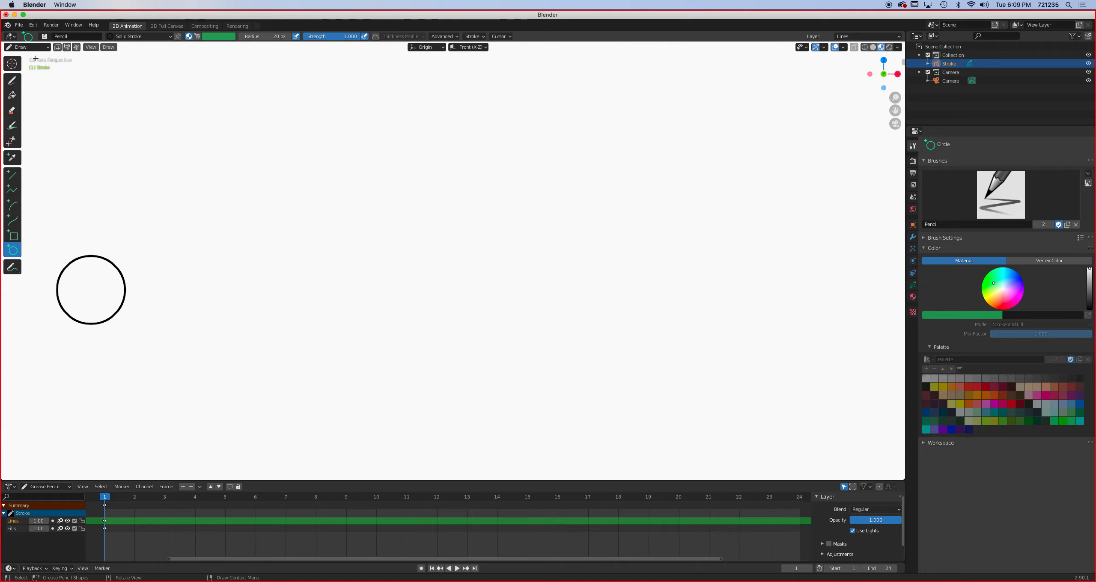
- Switch to Edit Mode and reposition the circle slightly higher and farther in from the left edge, adjusting it finally along the X axis
click(30, 50)
click(28, 66)
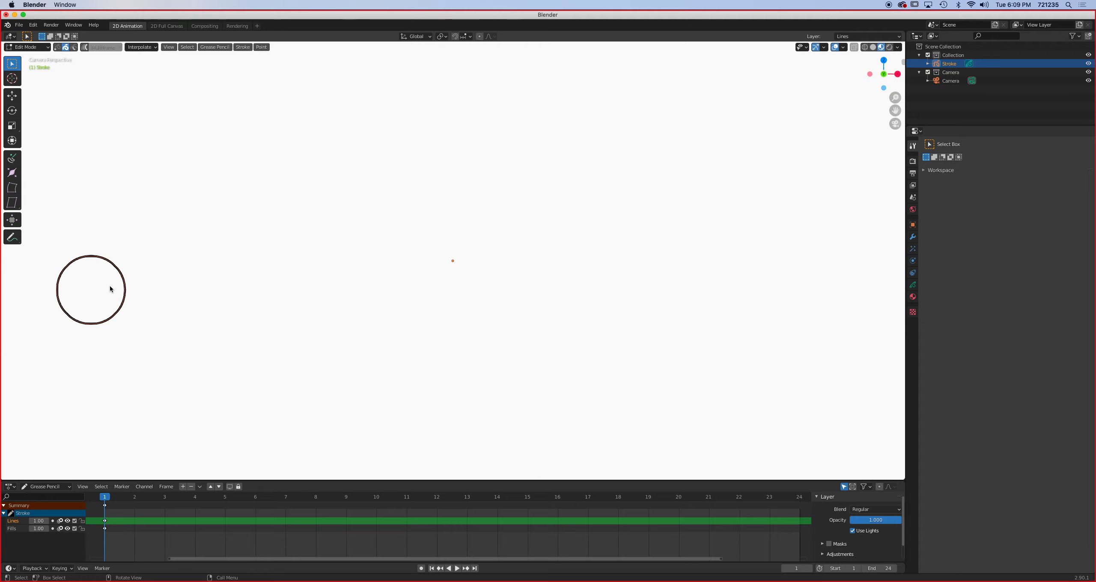
key(g)
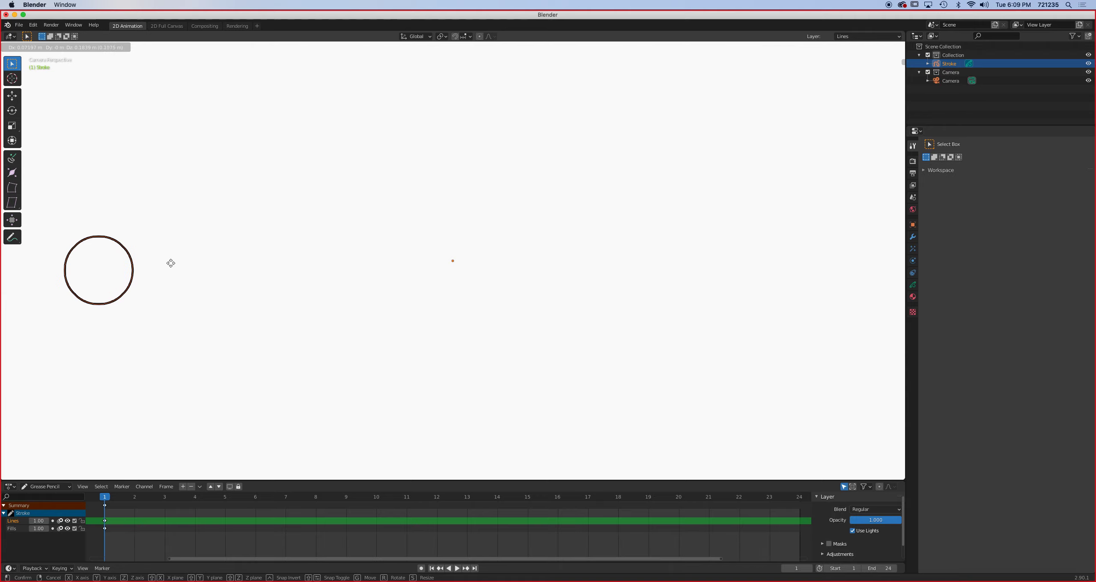
click(170, 260)
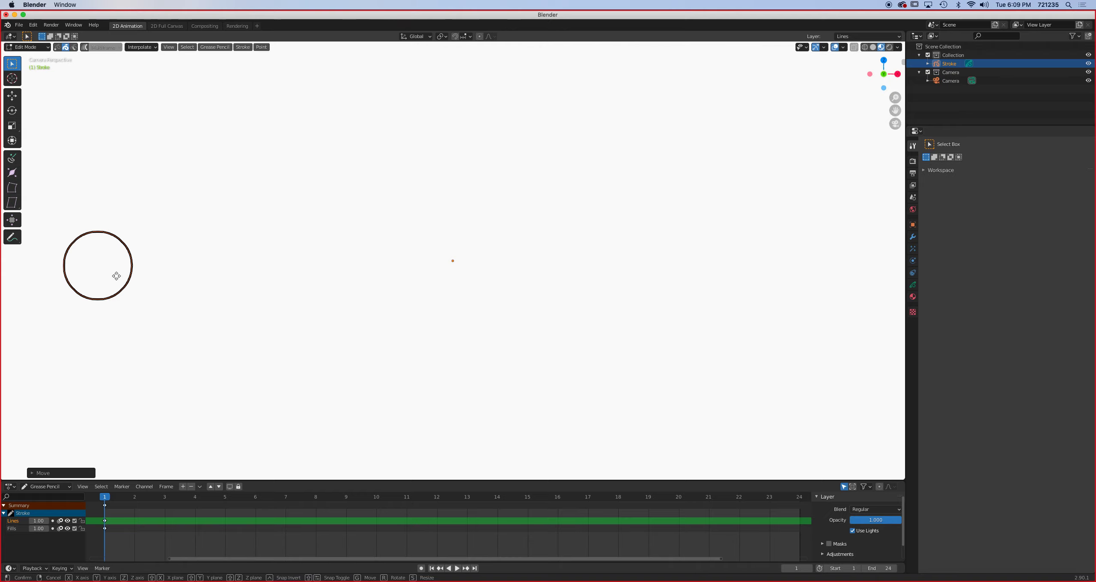
key(g)
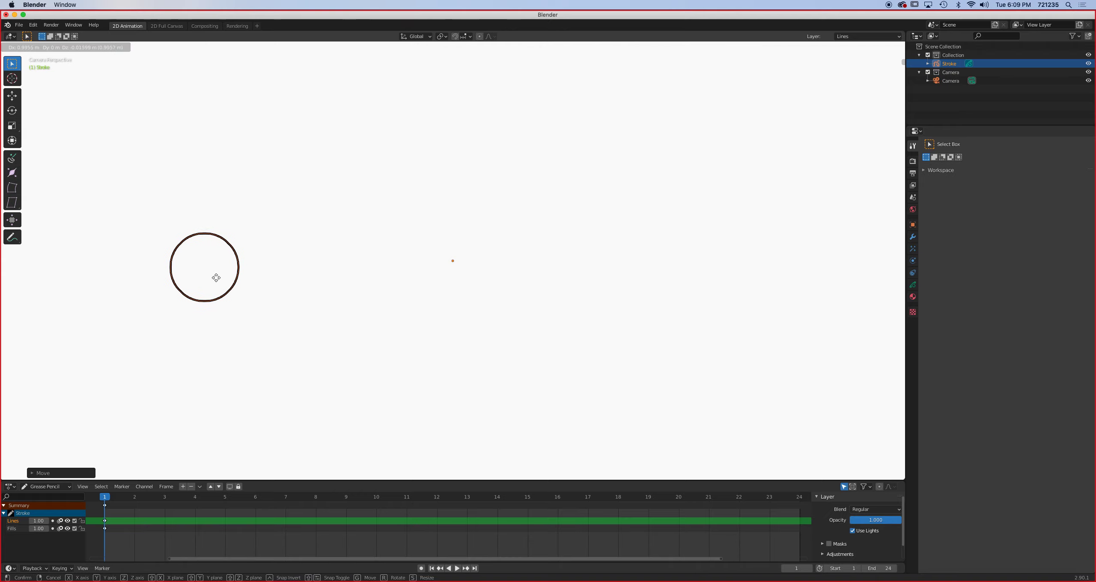
click(220, 278)
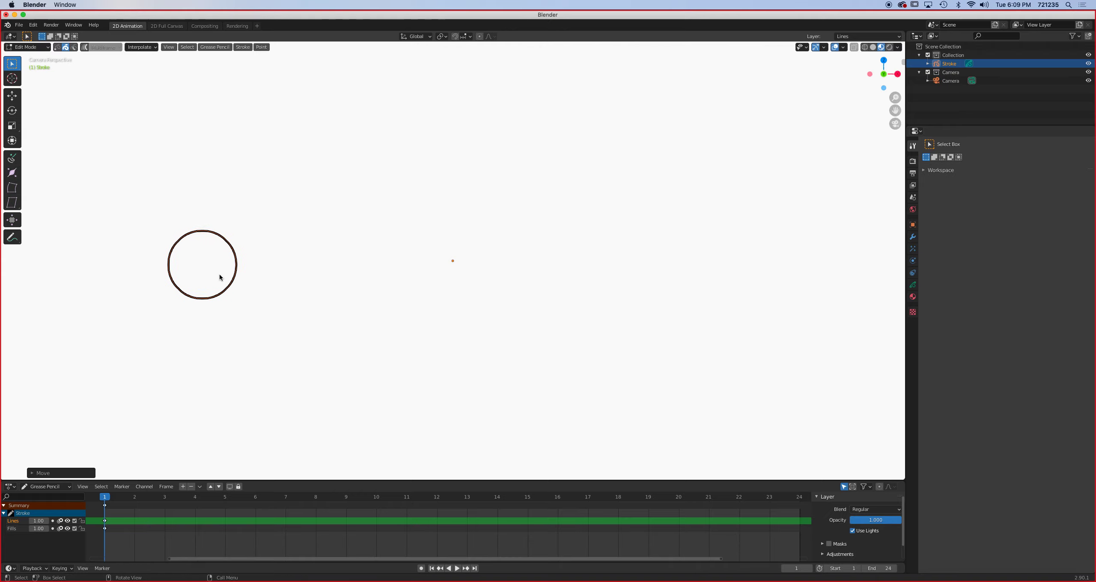
key(g)
key(x)
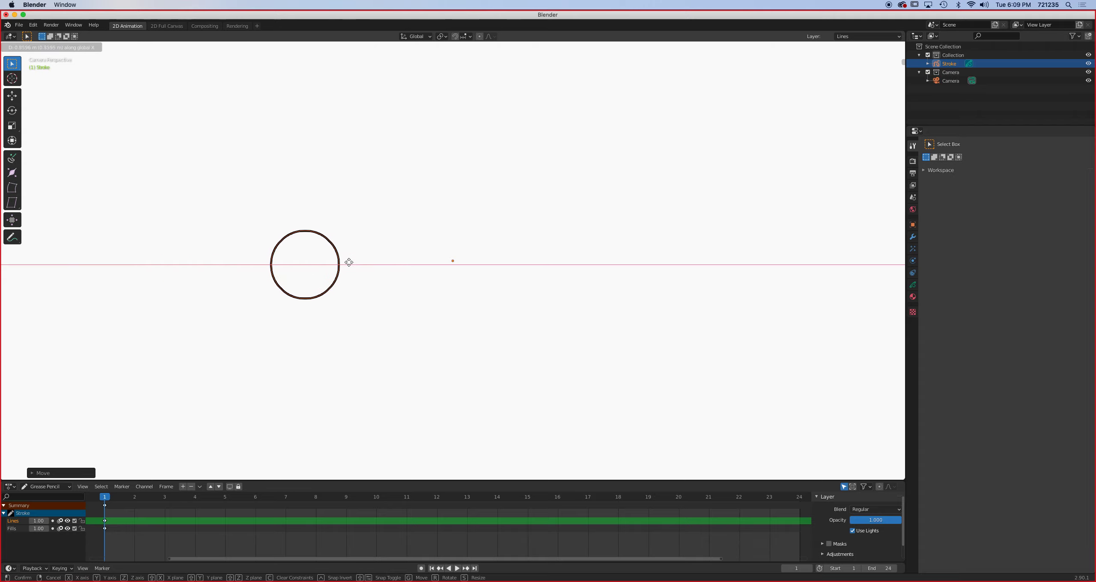
click(186, 256)
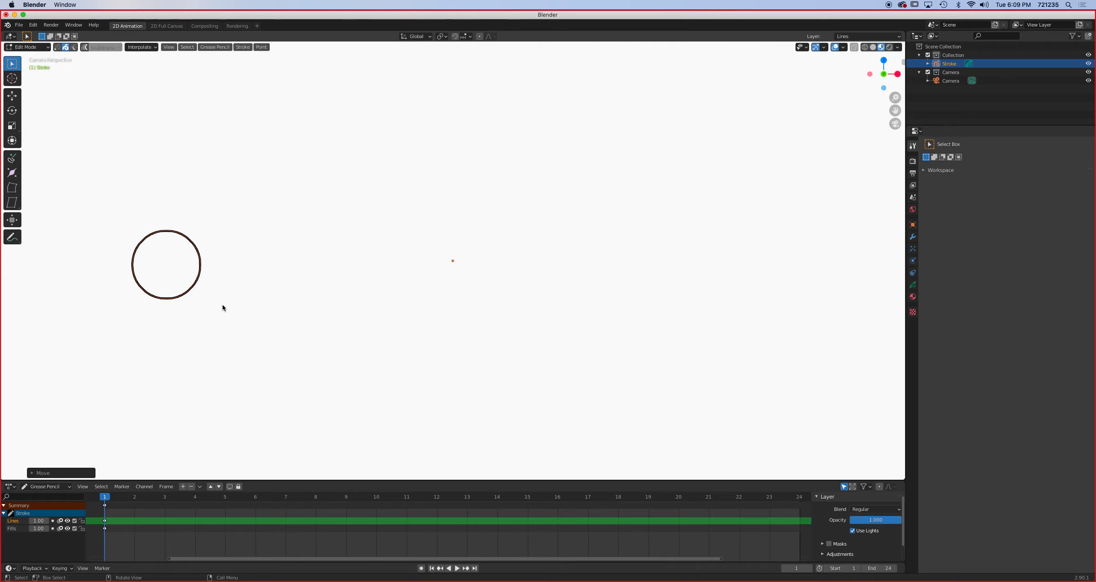
- On frame 24, move the circle along the X axis to the right side of the canvas
key(space)
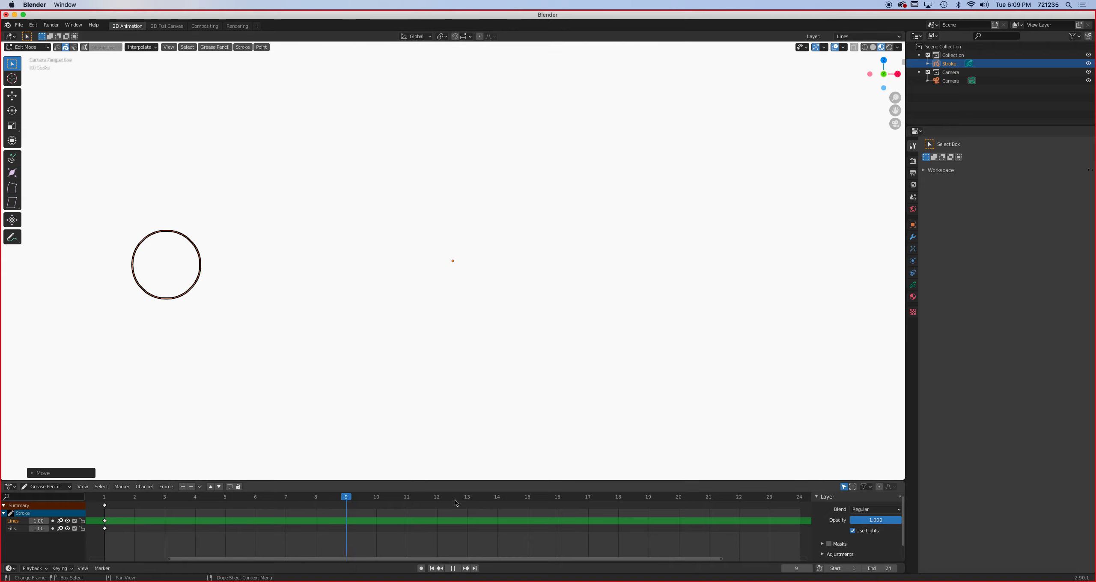
drag(772, 510, 799, 511)
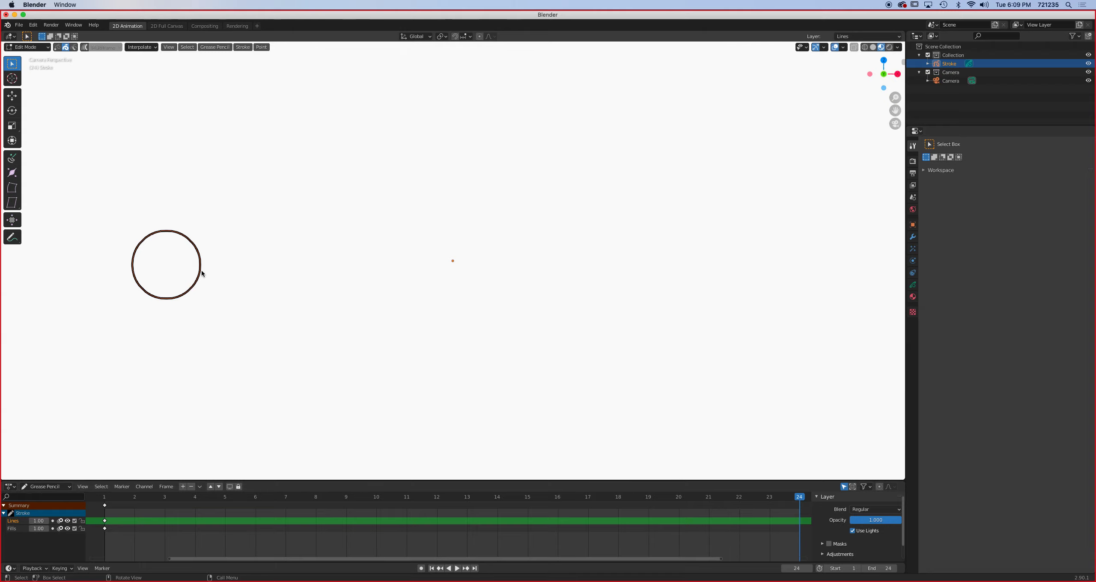
key(g)
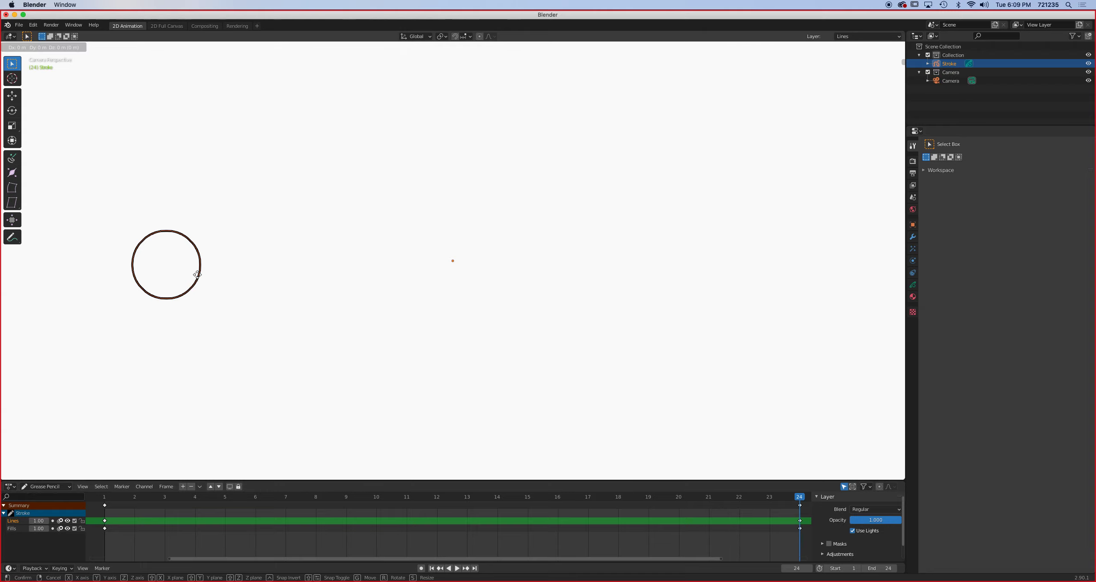
key(x)
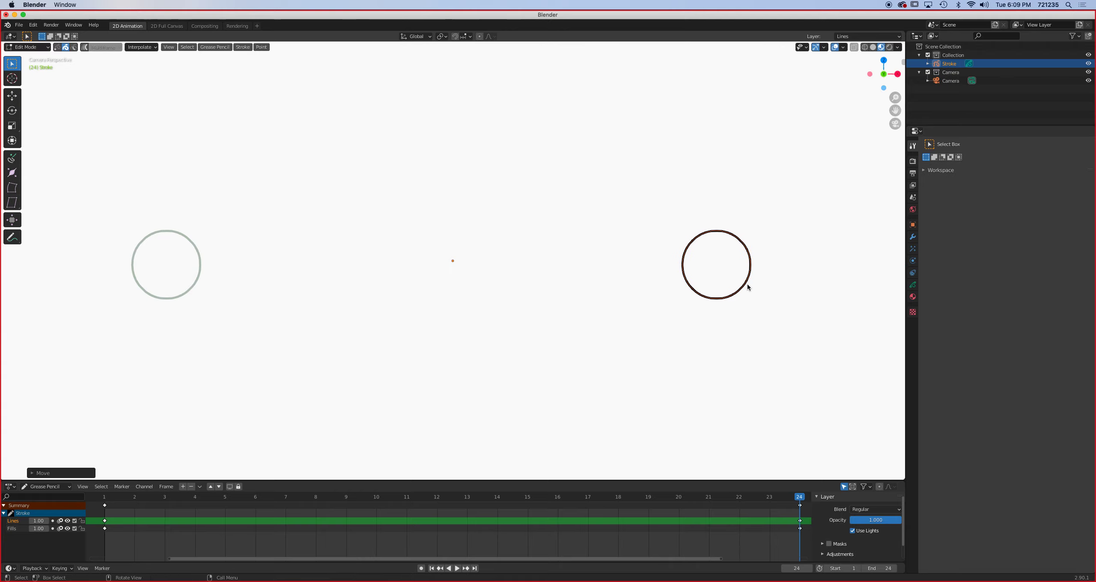
click(748, 286)
- Preview the circle's animation and return to frame 1
key(space)
drag(796, 495, 105, 513)
key(space)
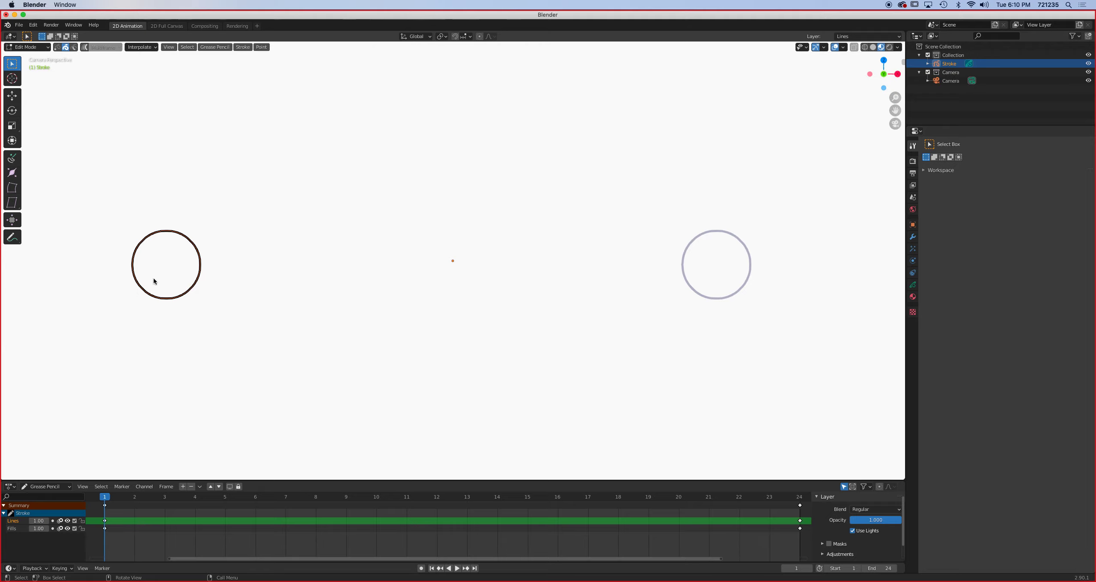
key(shift)
key(shift+d)
key(x)
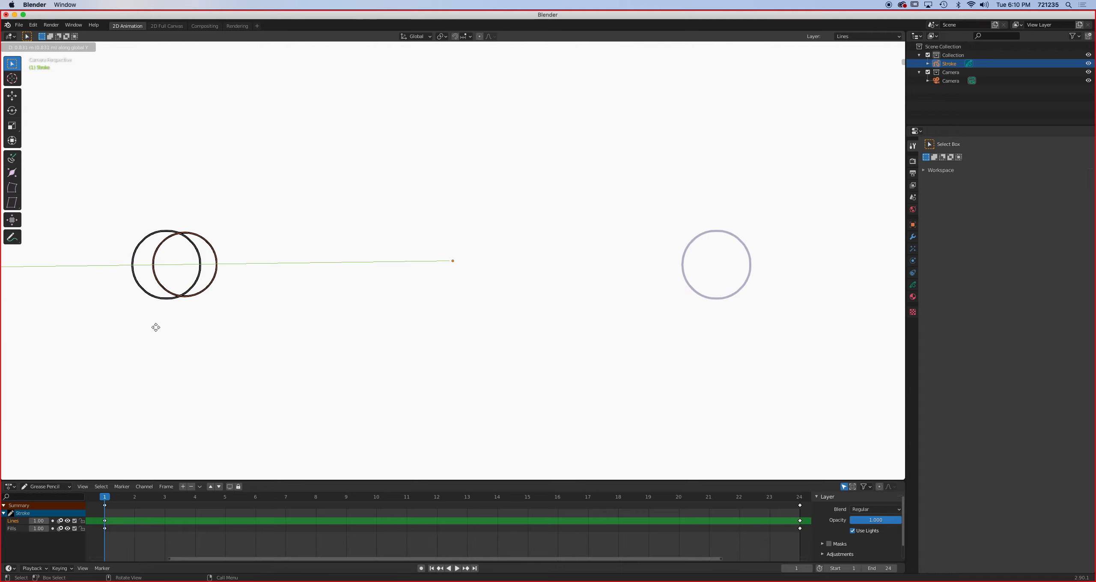
key(Escape)
key(shift+d)
key(x)
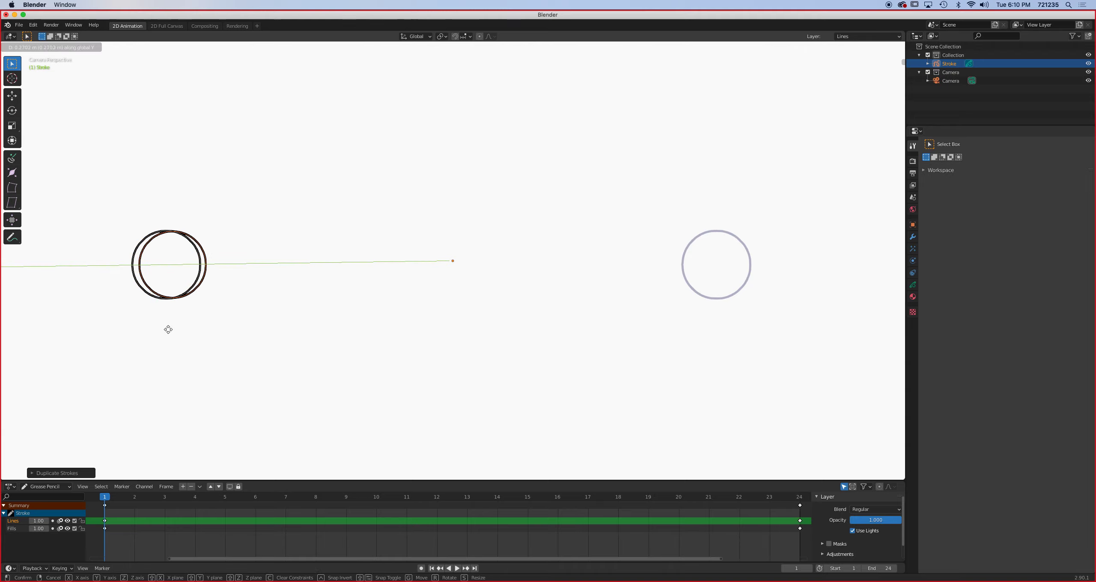
key(Escape)
- On frame 1, duplicate the circle along the Z axis and place the copy below the original
key(shift+d)
key(z)
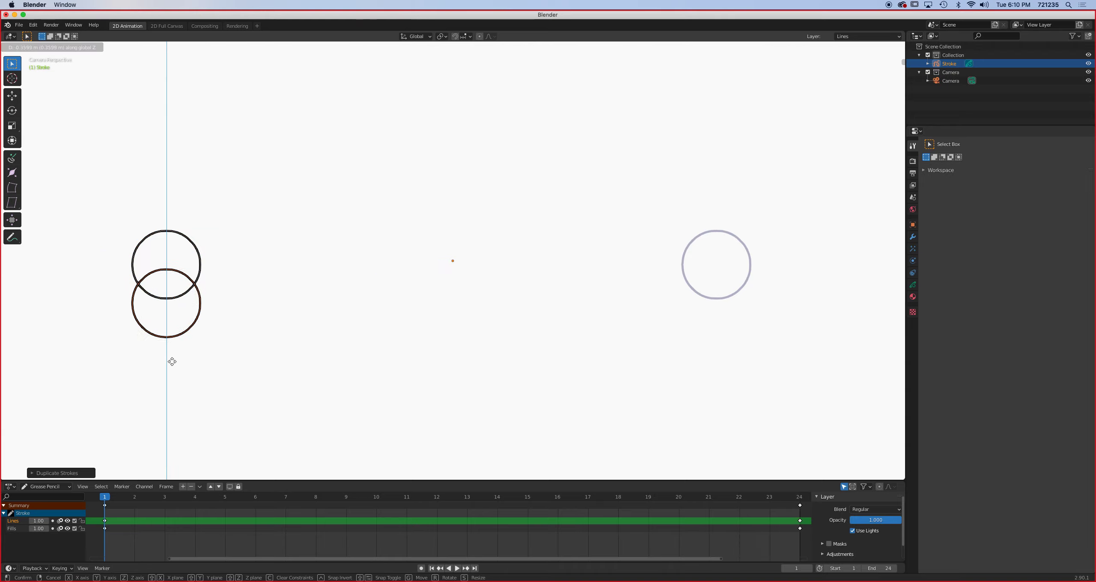
click(166, 434)
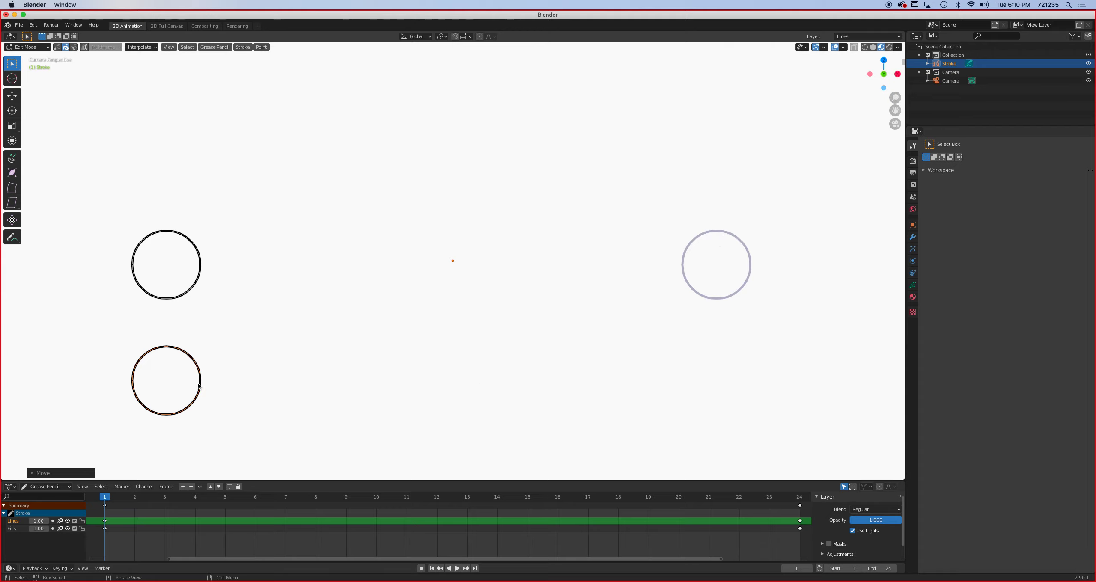
- On frame 24, duplicate the circle down the Z axis, about level with frame 1's lower circle
click(800, 497)
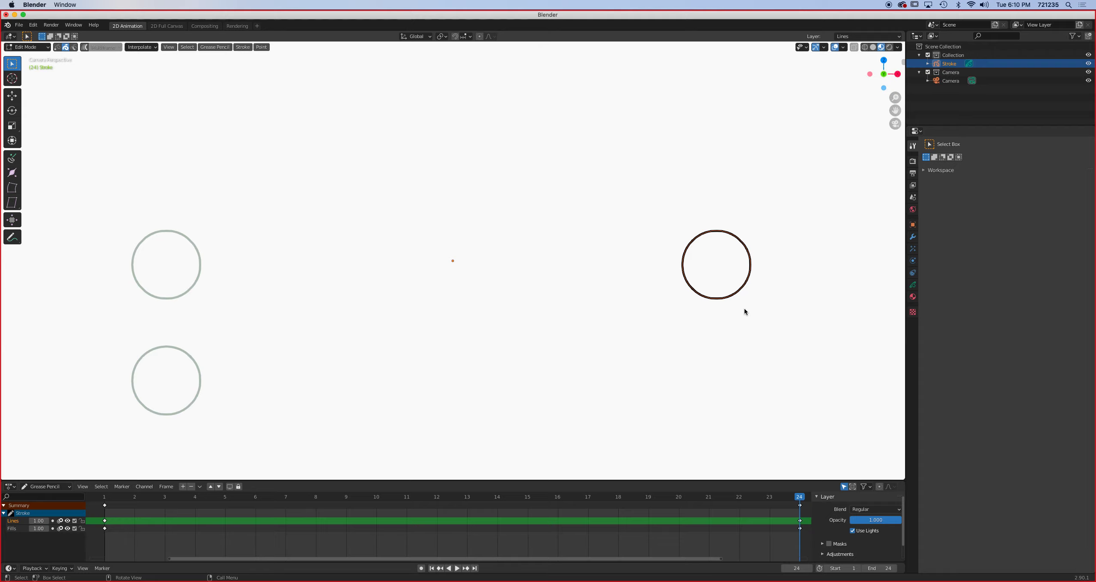
key(g)
key(z)
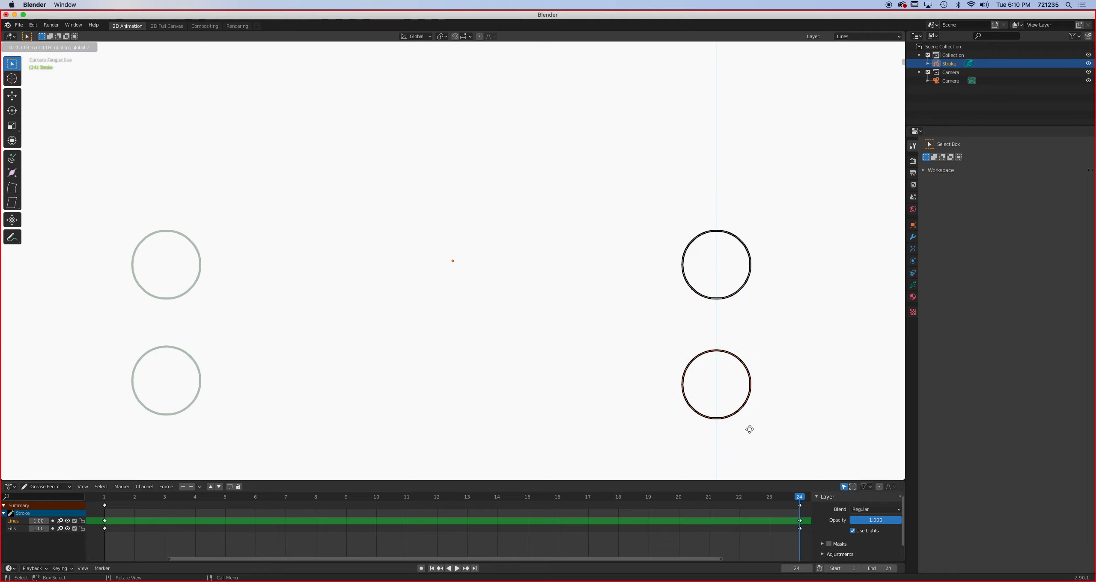
click(749, 423)
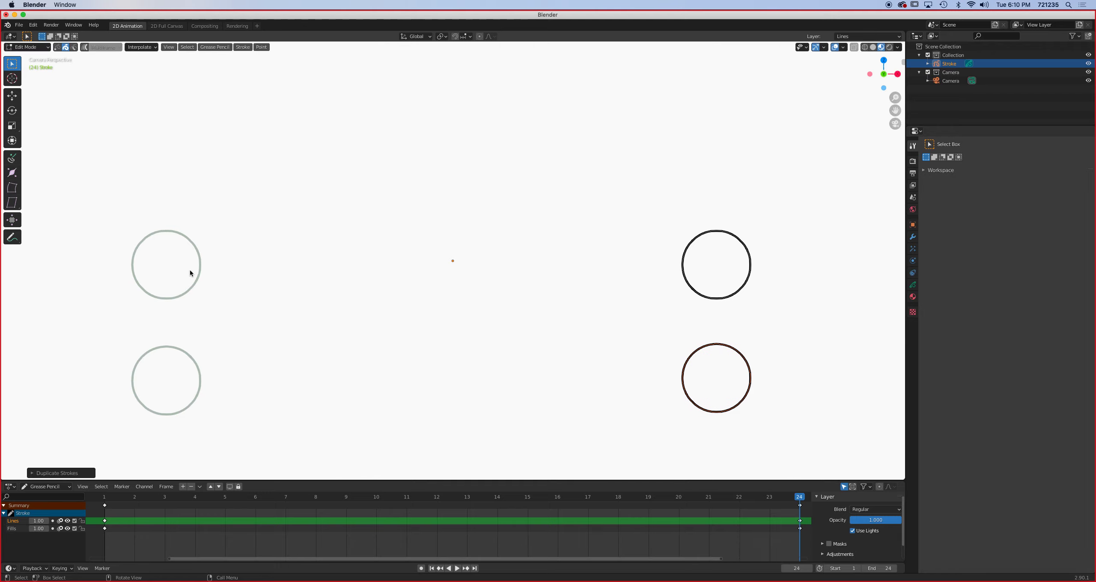
- Select the upper circle on frame 1 and, on frame 12, duplicate it along the X axis to midway between its start and end positions
click(104, 497)
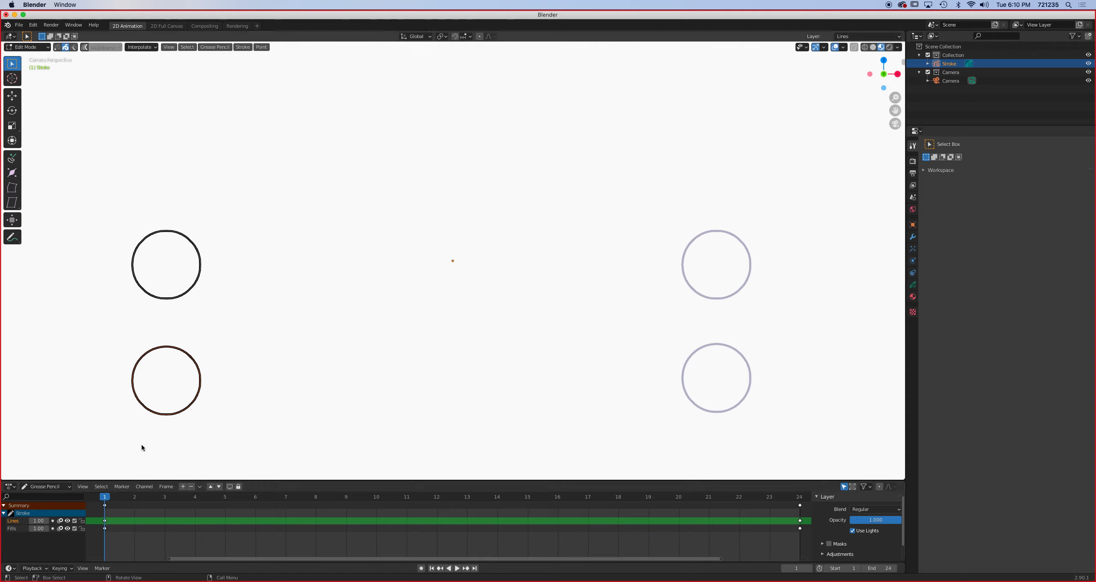
click(197, 286)
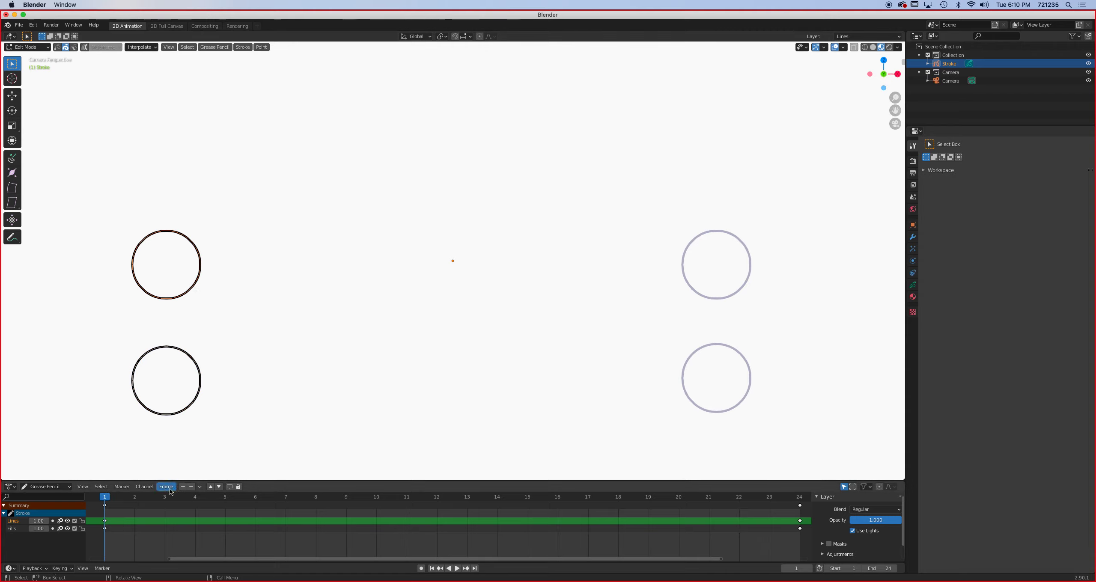
drag(105, 499, 437, 500)
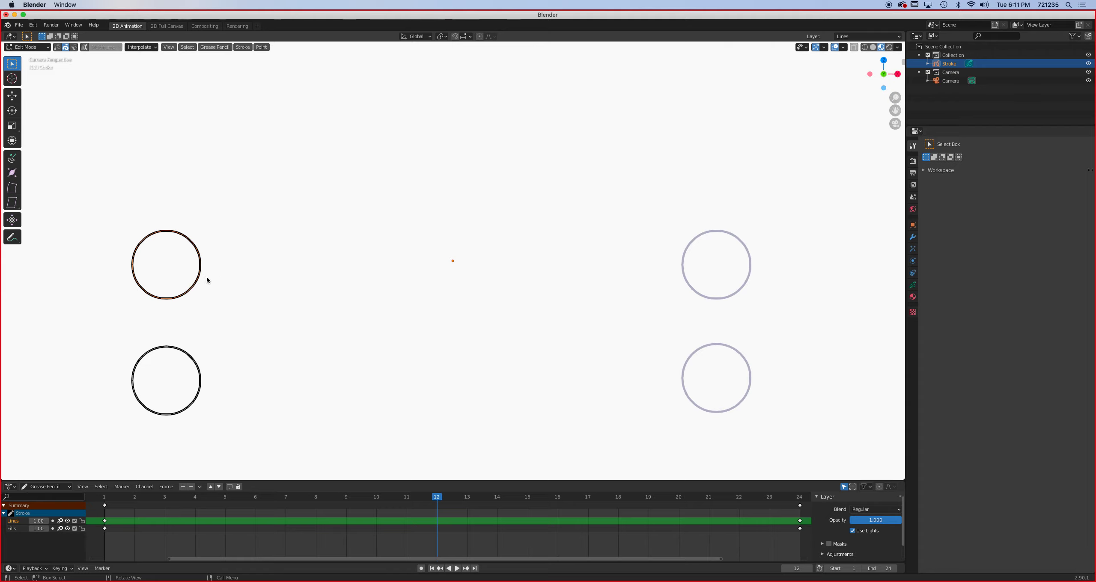
key(g)
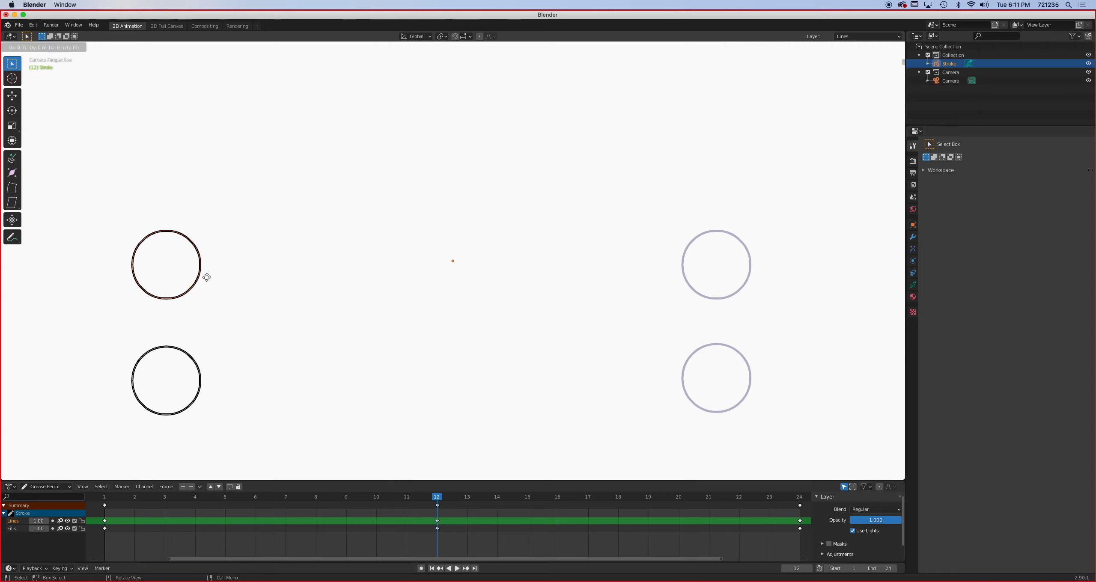
key(x)
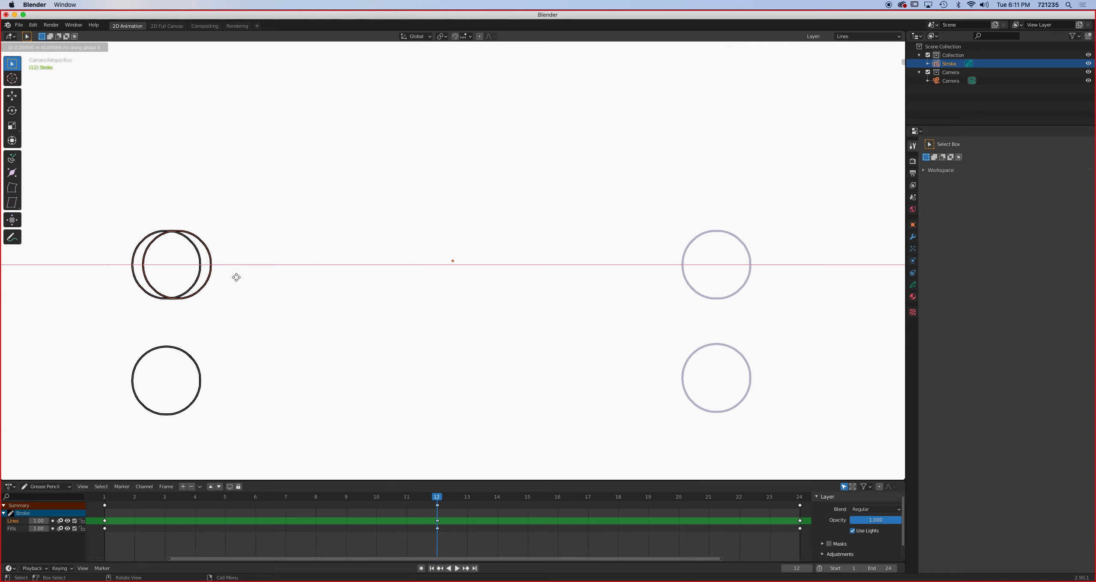
drag(474, 281, 481, 282)
click(481, 283)
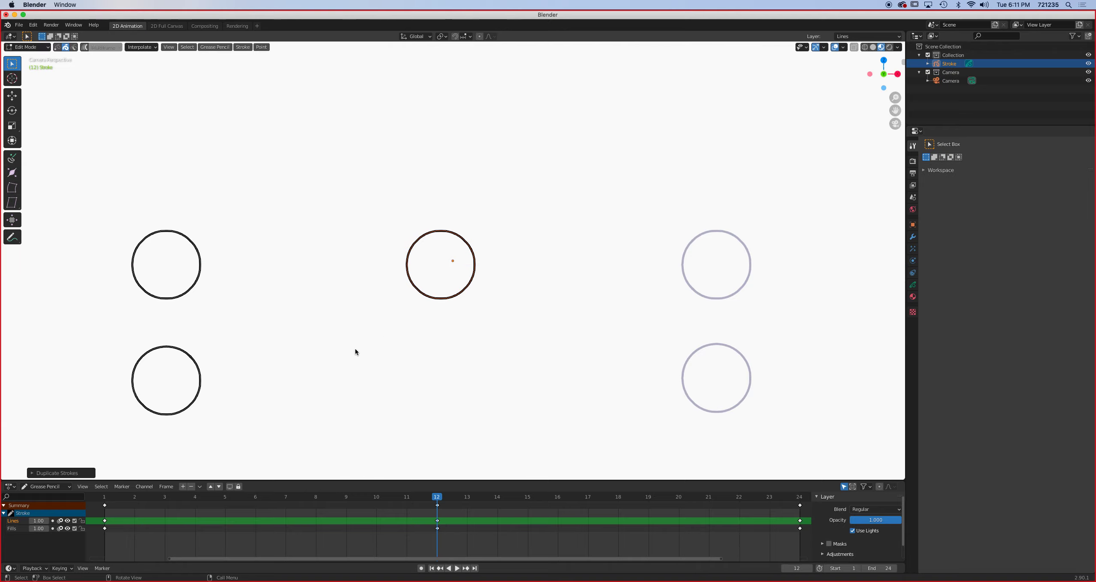
- On frame 12, duplicate the lower starting circle along the X axis to midway between its start and end positions
click(195, 366)
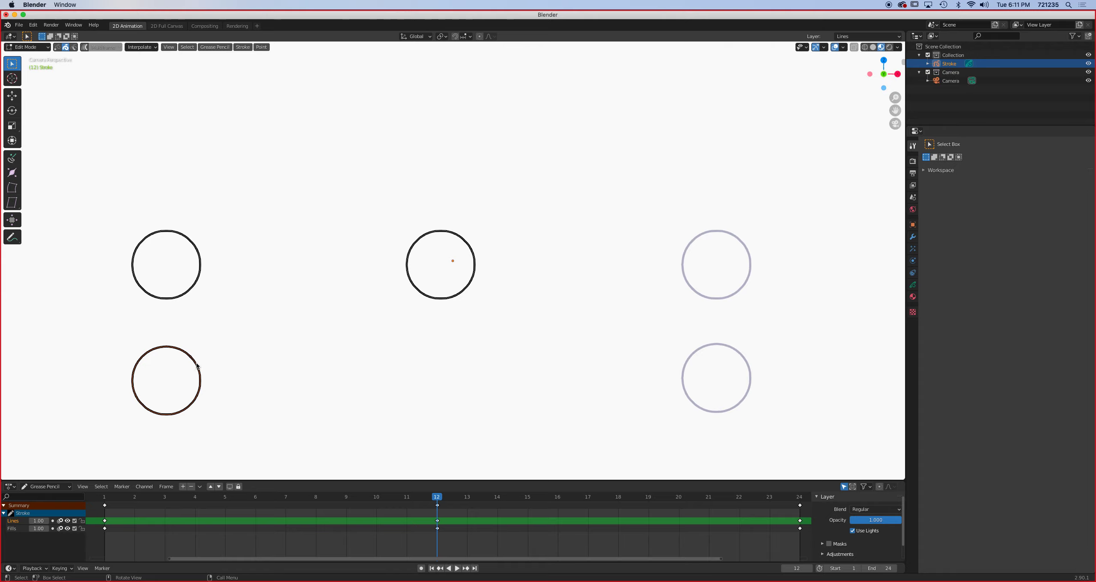
key(shift)
key(shift+d)
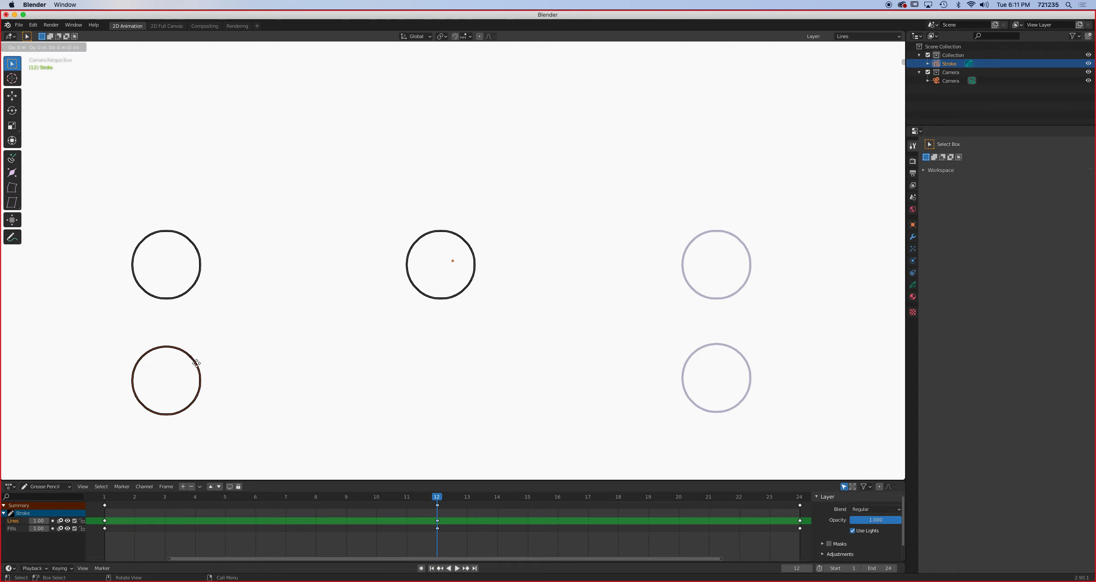
key(x)
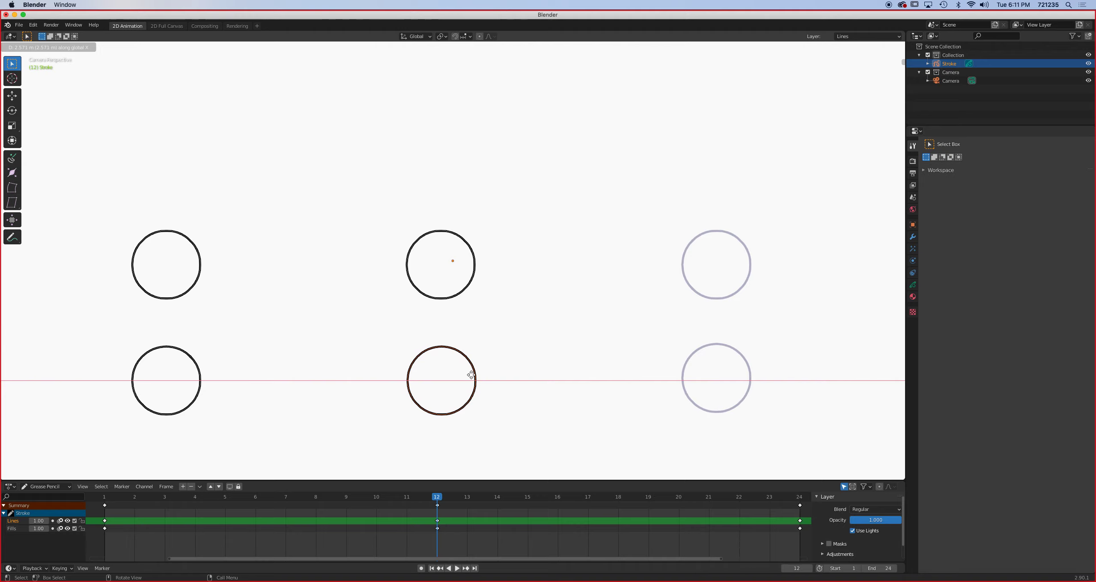
click(470, 375)
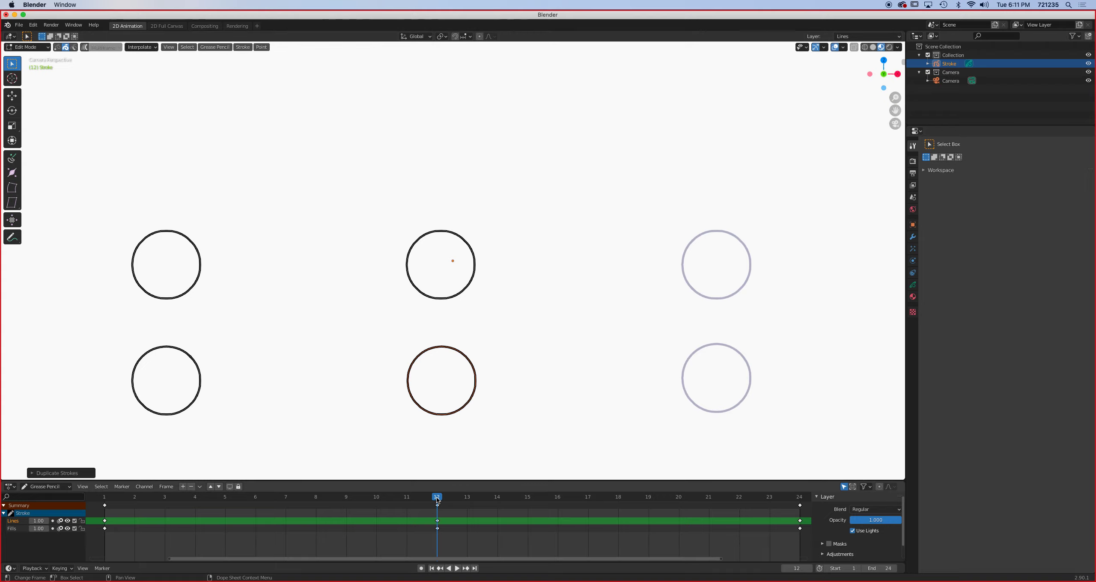
- Scrub through the timeline to review the motion of both circles, ending on frame 12
drag(436, 496, 171, 516)
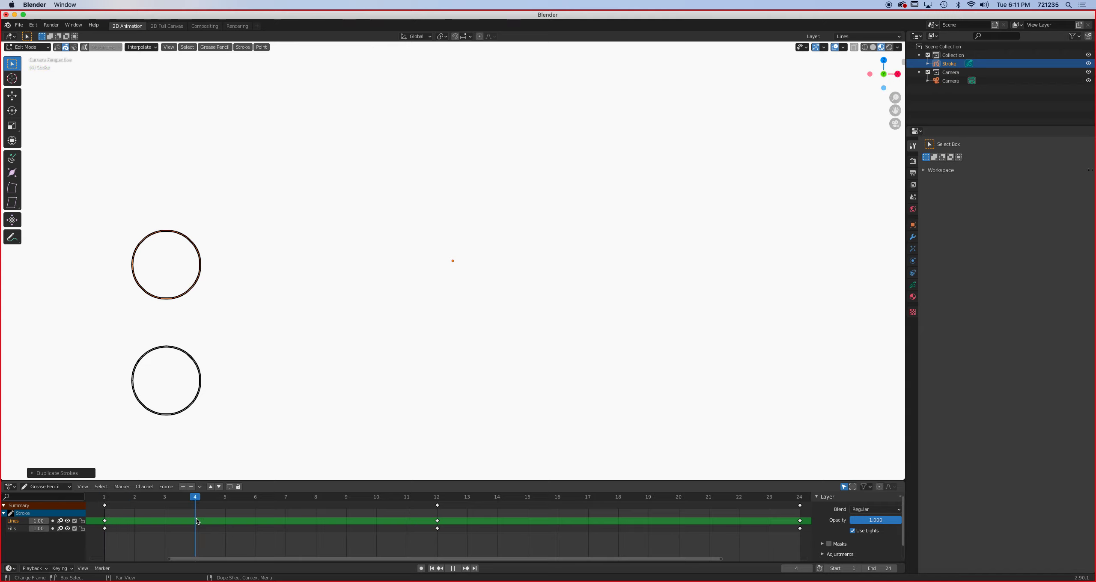
drag(389, 513, 678, 534)
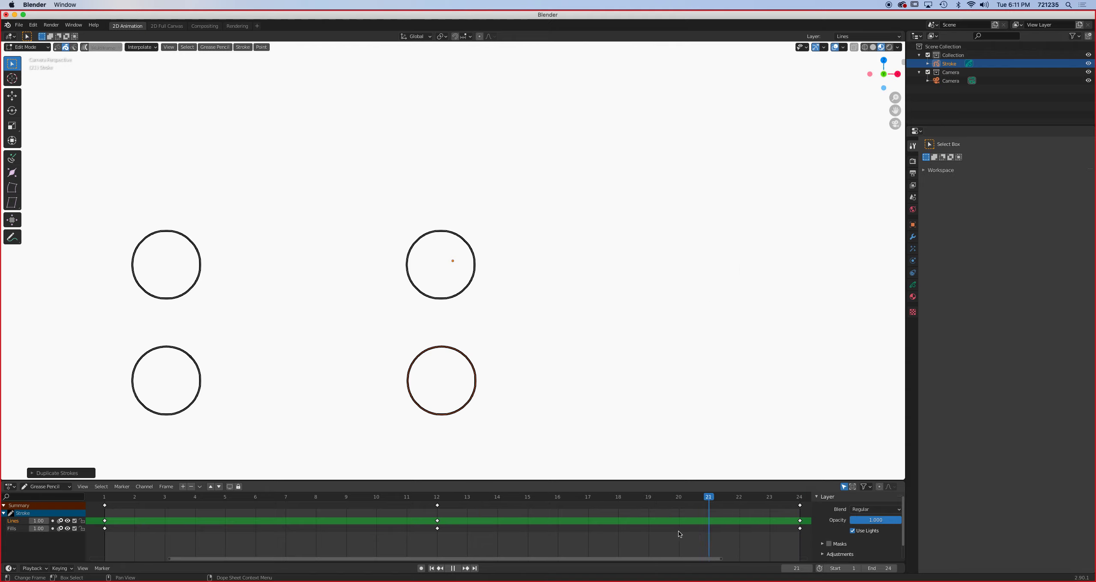
drag(478, 528, 441, 532)
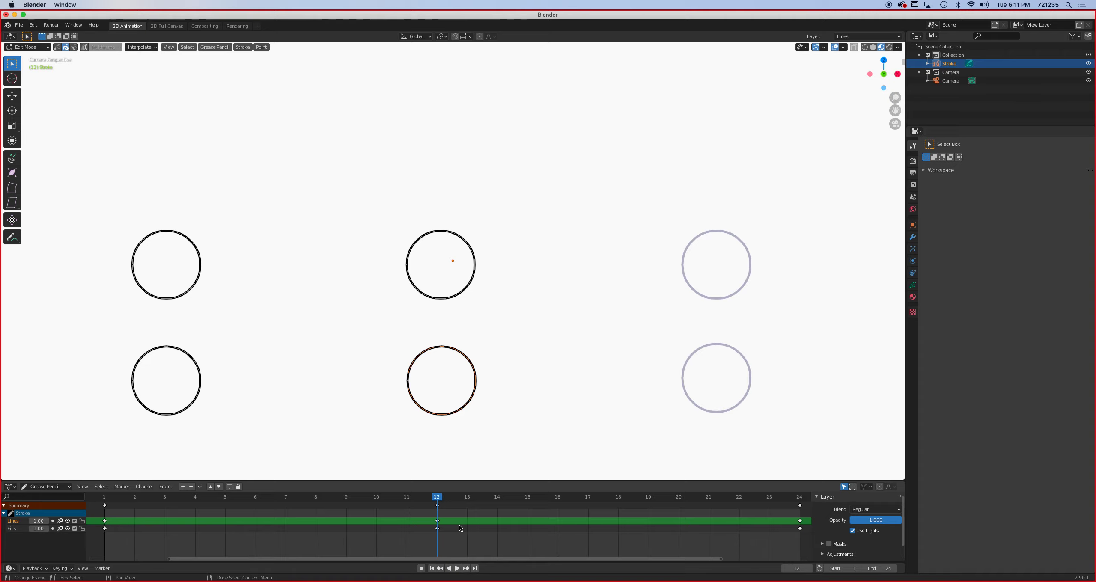
- Select the upper starting circle and, on frame 6, duplicate it along the X axis to midway between its frame 1 and frame 12 positions
click(187, 291)
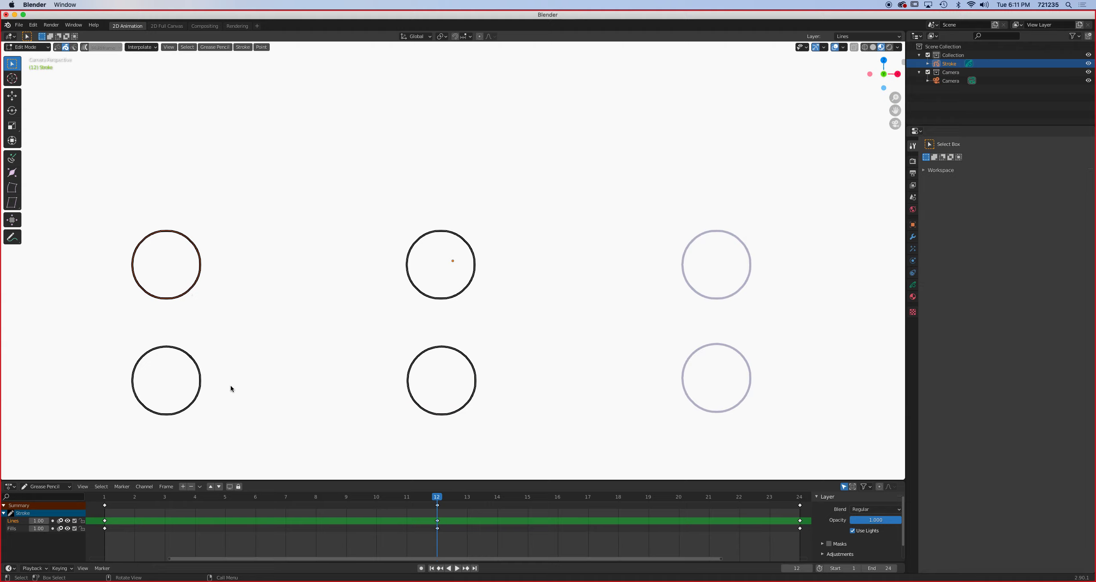
click(259, 498)
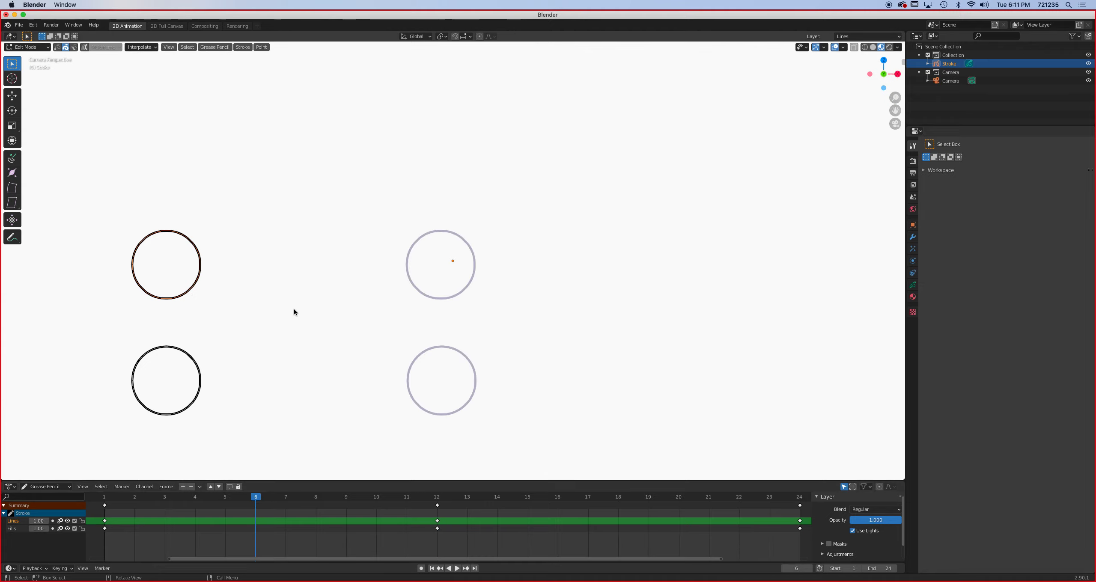
key(shift+d)
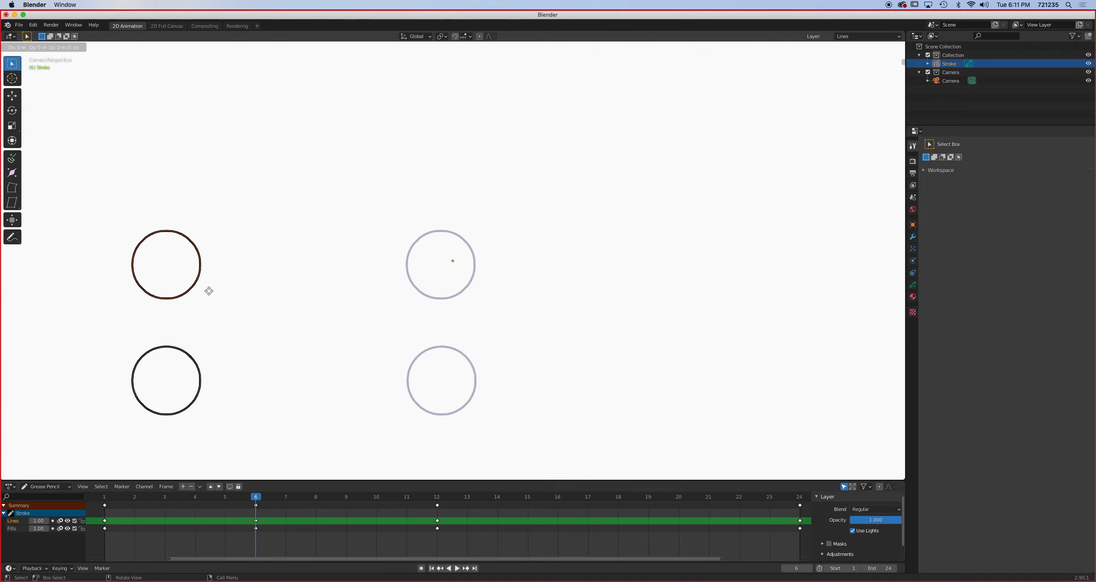
key(x)
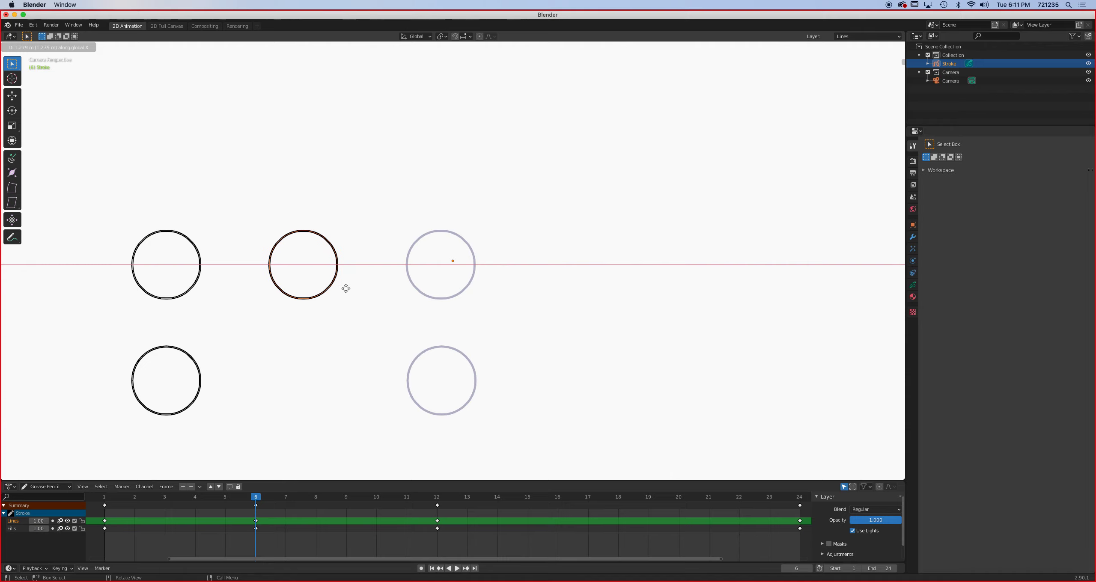
click(347, 291)
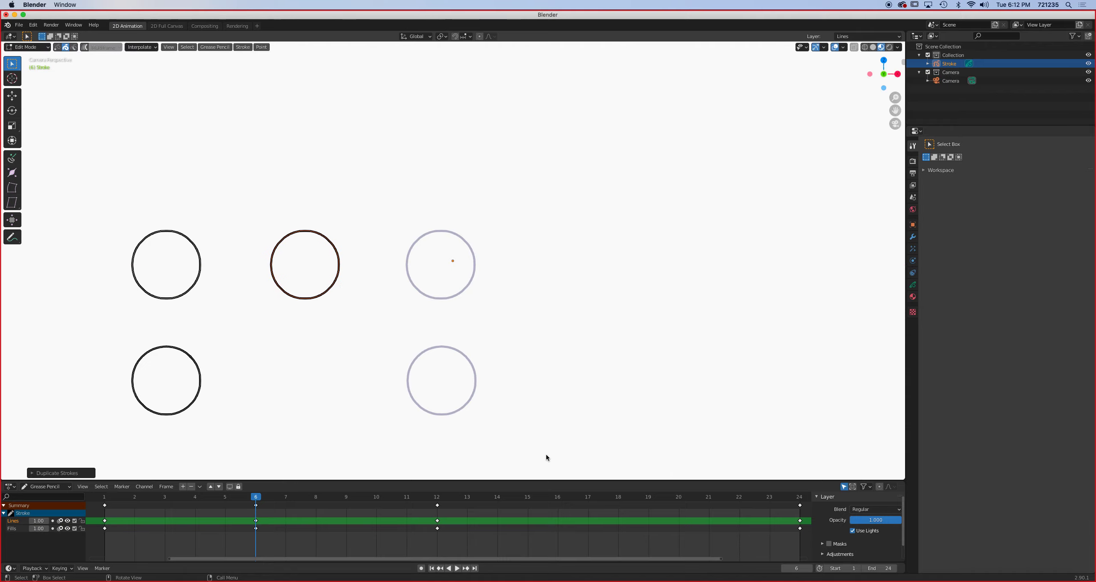
- On frame 18, duplicate the upper middle circle along the X axis to about midway between its frame 12 and frame 24 positions
click(618, 497)
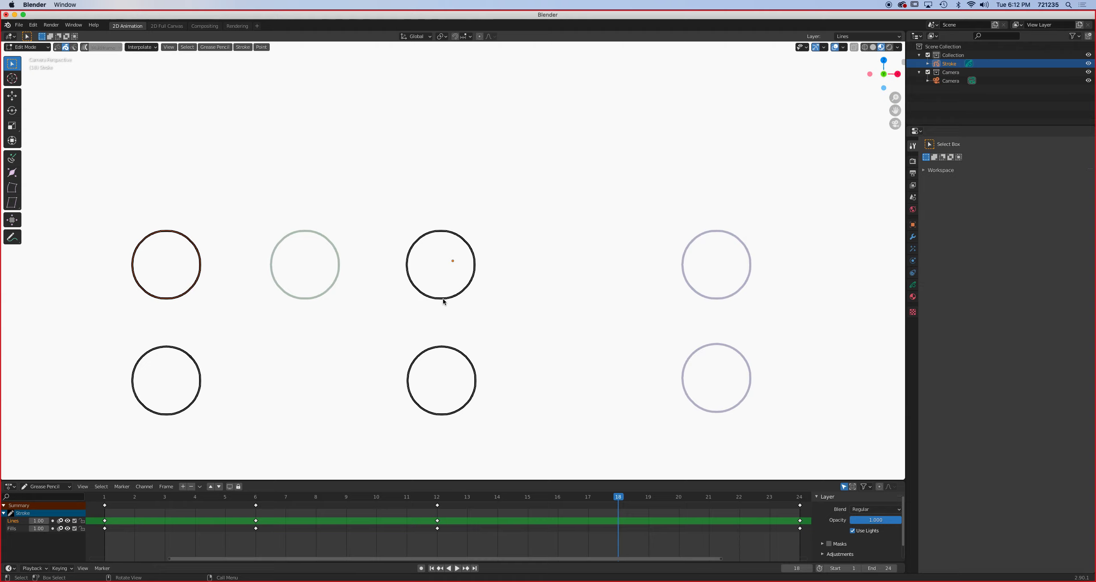
key(shift+d)
key(x)
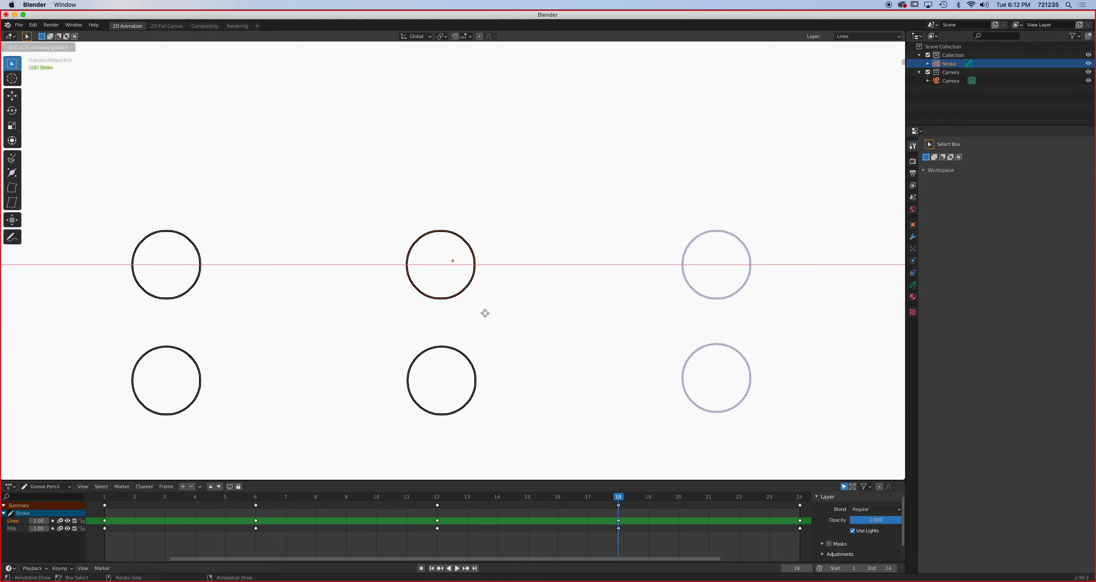
click(629, 329)
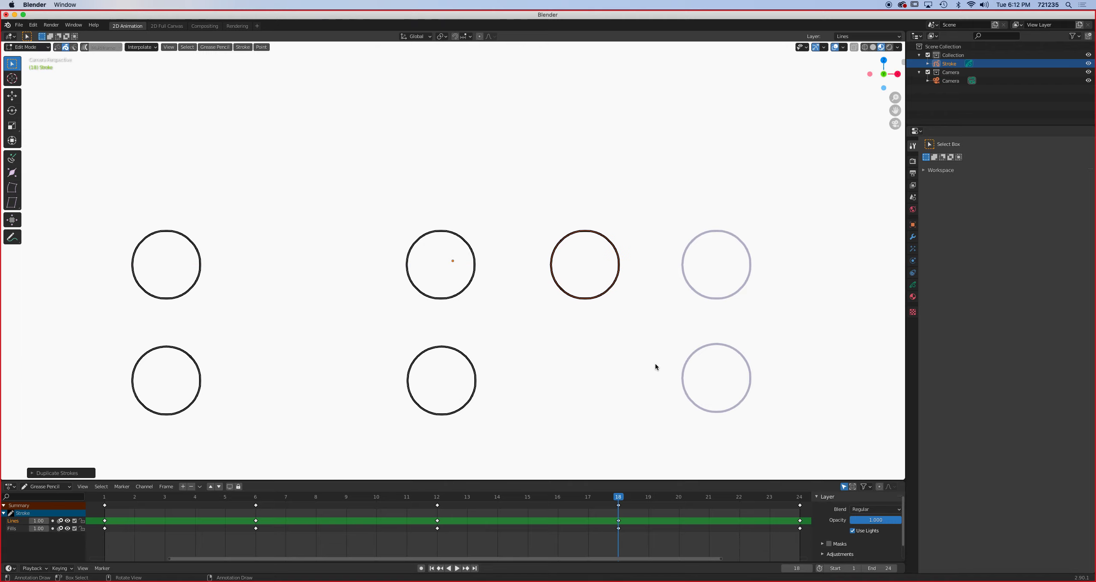
- Play the animation, view it in Draw mode, and check the poses from frame 12 back to frame 2
click(458, 568)
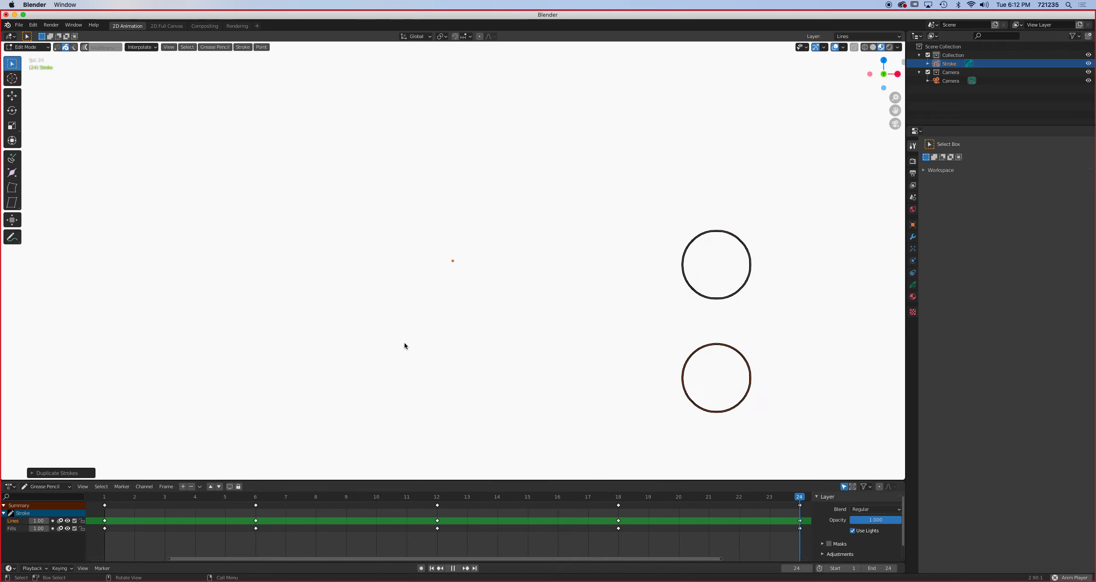
click(27, 48)
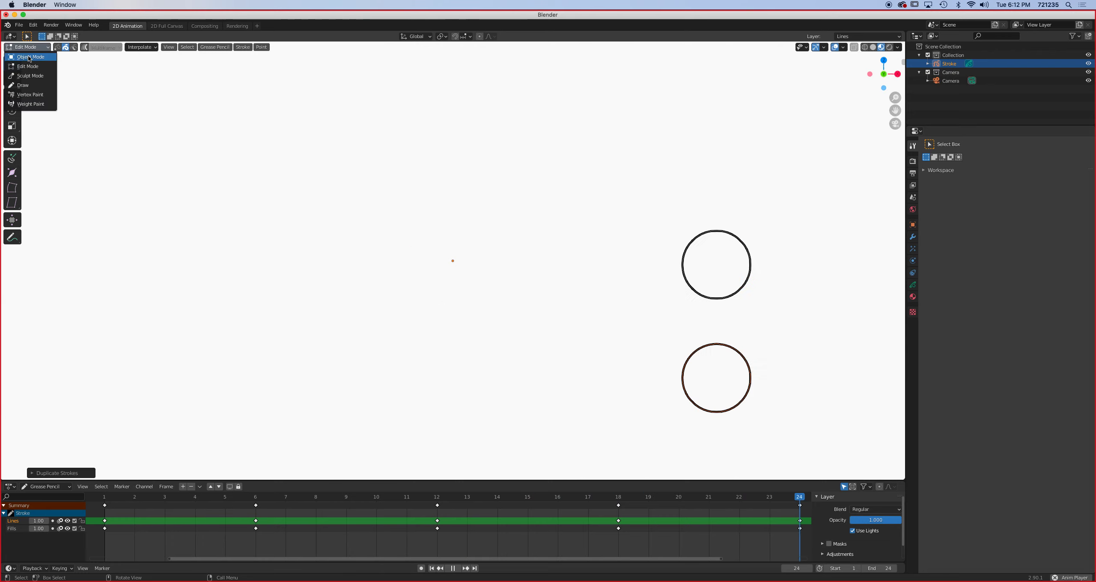
click(24, 85)
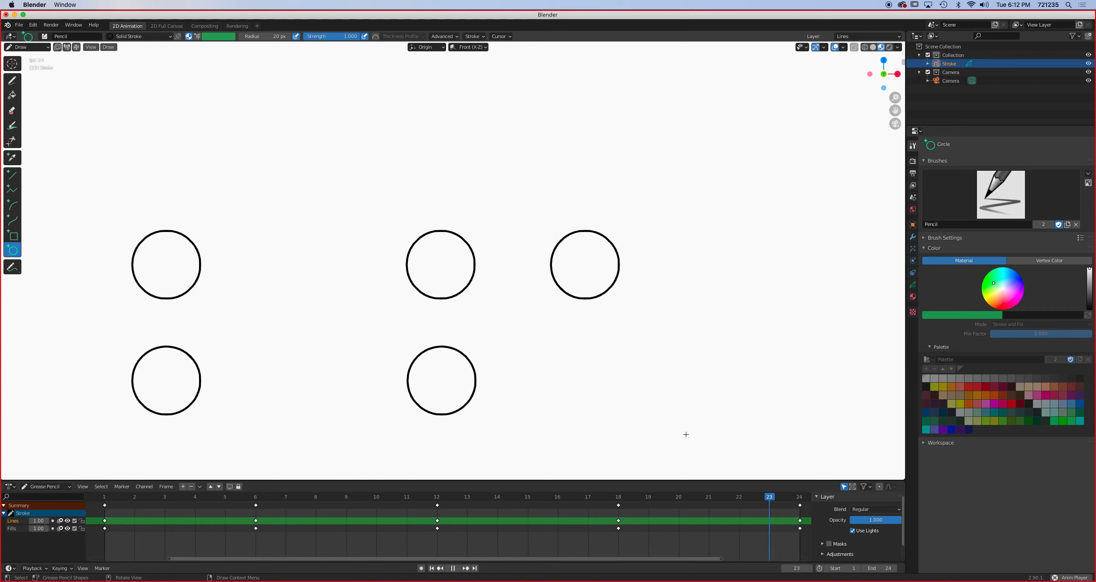
key(space)
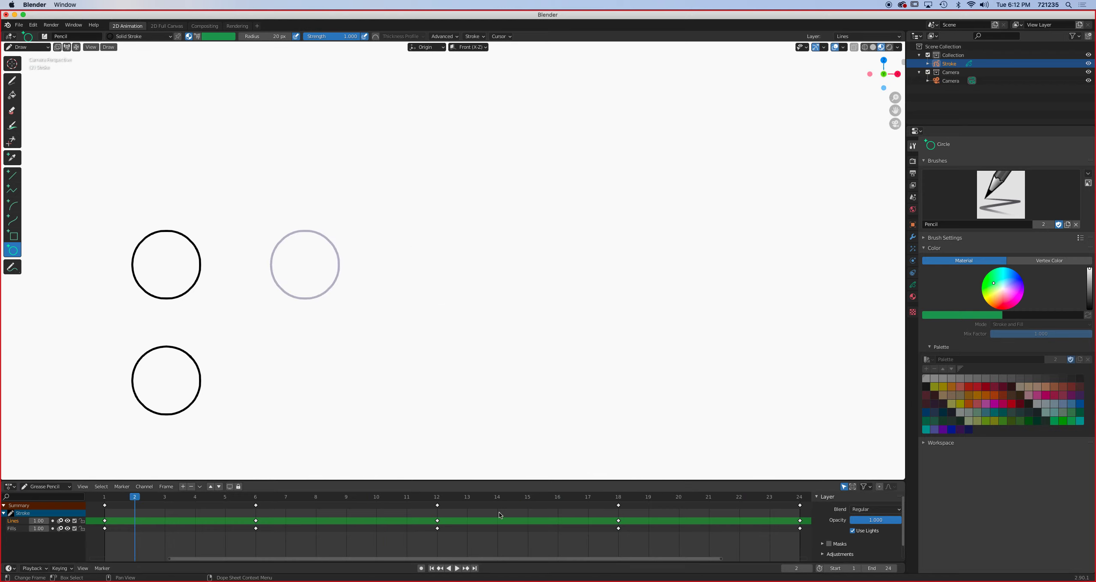
click(434, 496)
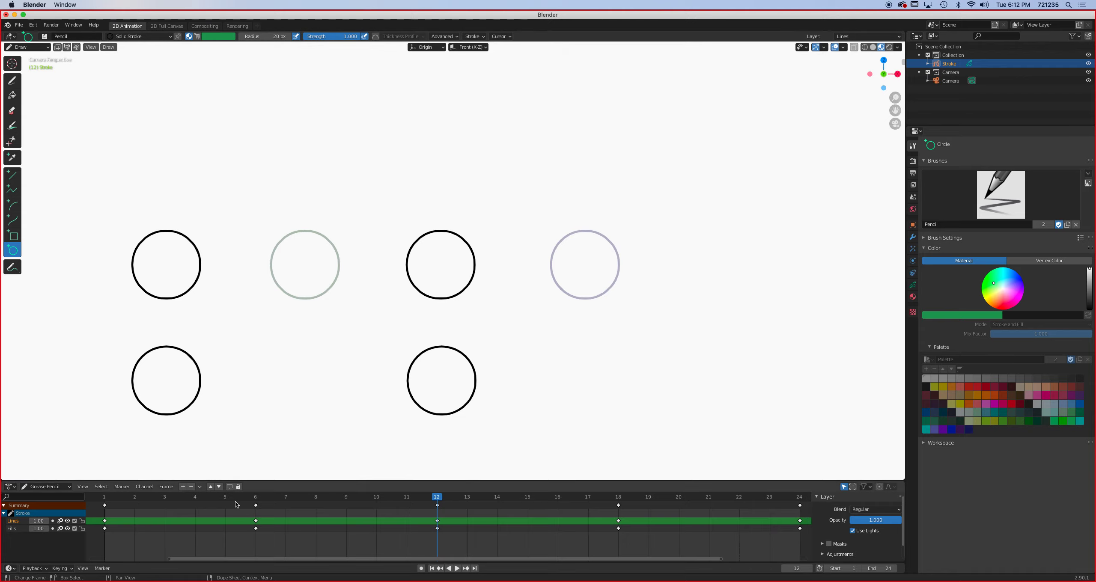
drag(242, 499, 137, 502)
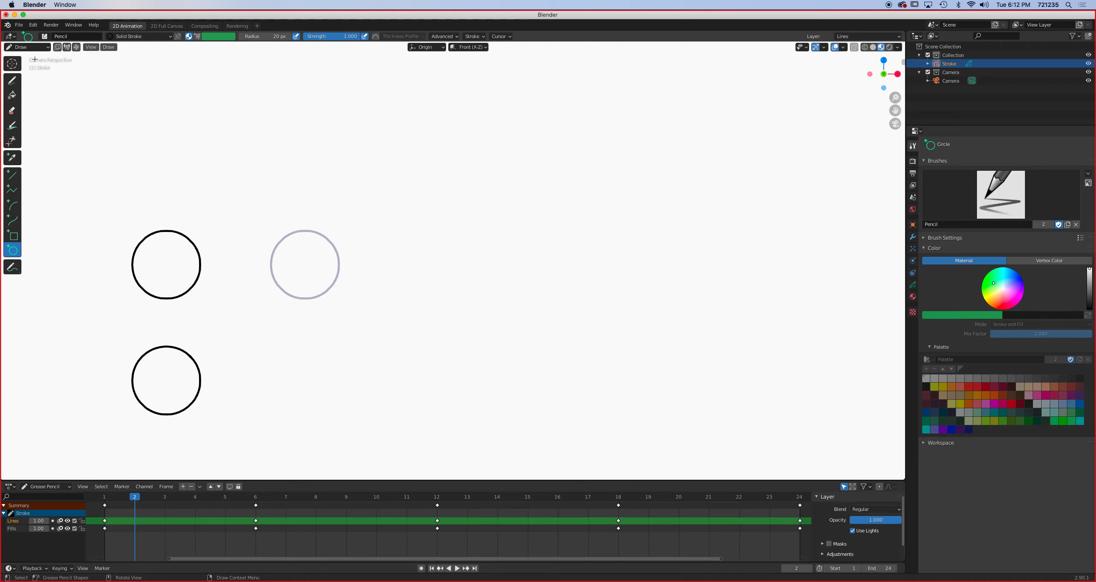
- Return to Edit Mode and, on frame 4, duplicate the upper starting circle along the X axis to midway towards its frame 6 position
click(26, 47)
click(24, 65)
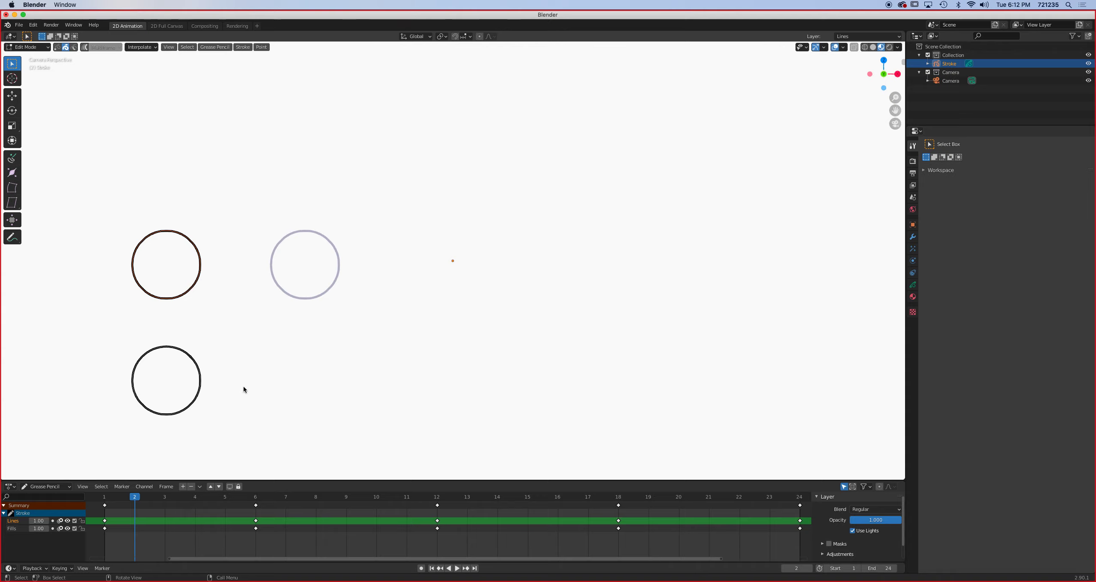
click(195, 496)
key(g)
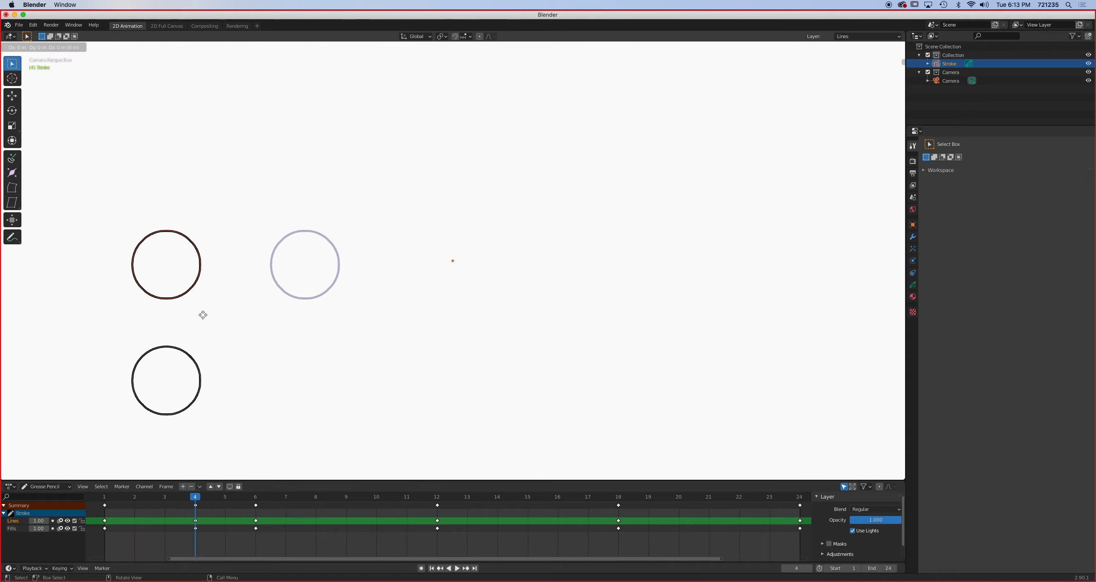
key(x)
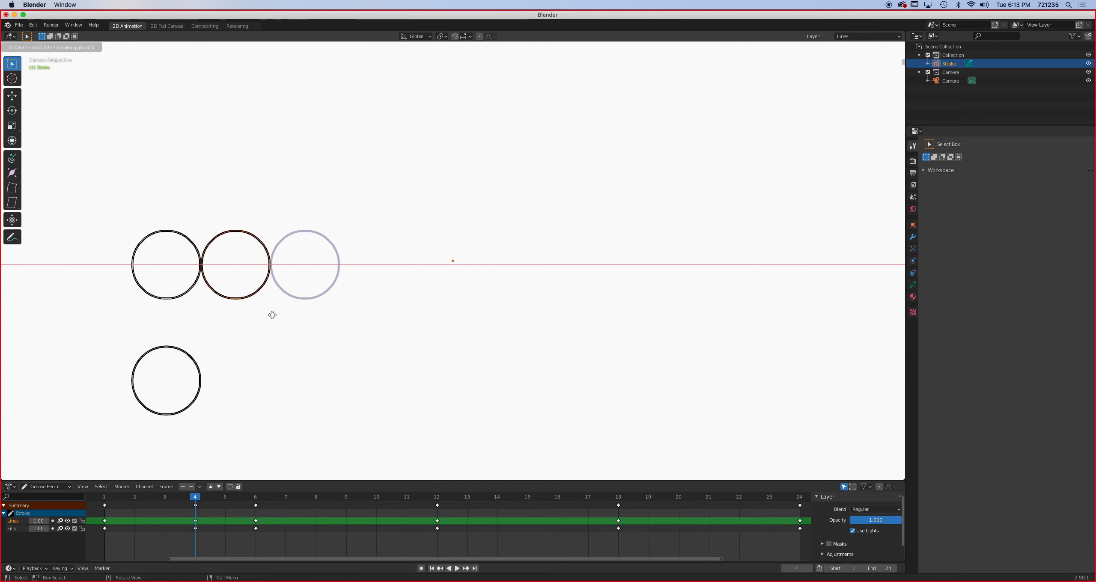
click(272, 313)
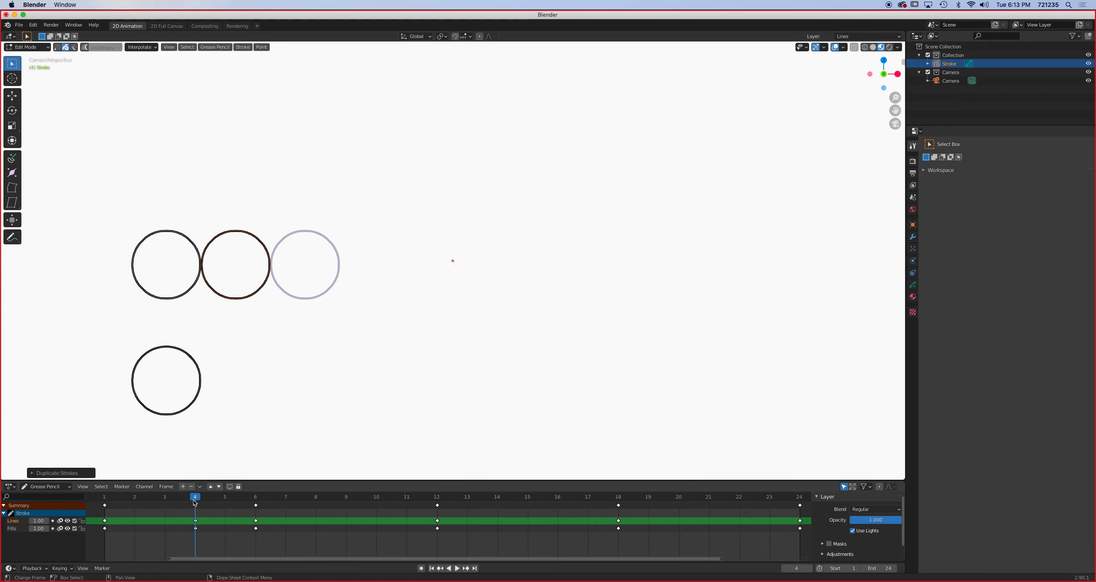
- On frame 5, duplicate the upper circle from its frame 4 position along the X axis to midway towards its frame 6 position
click(226, 496)
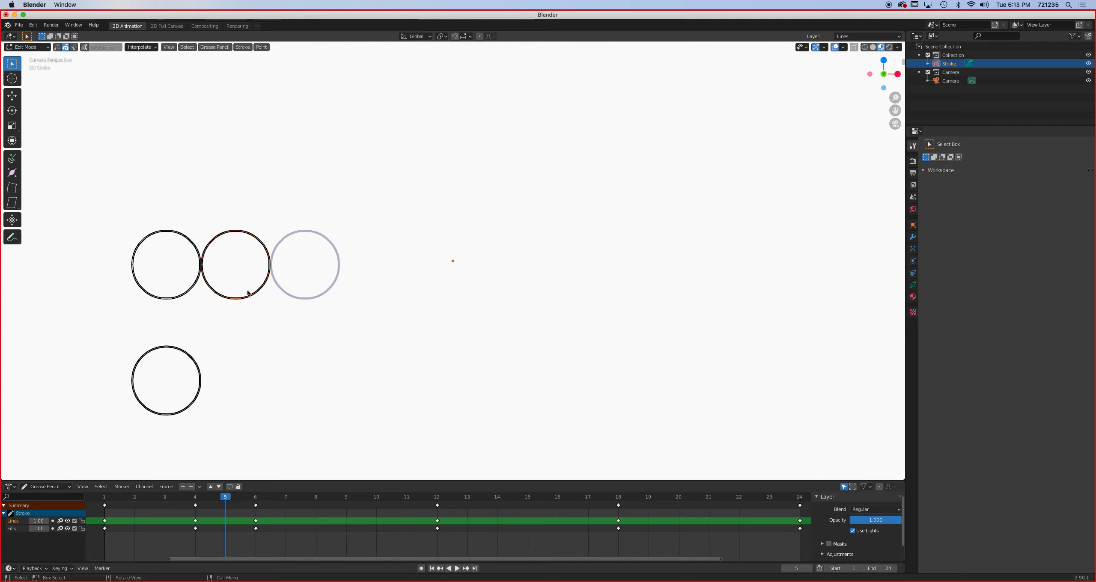
key(g)
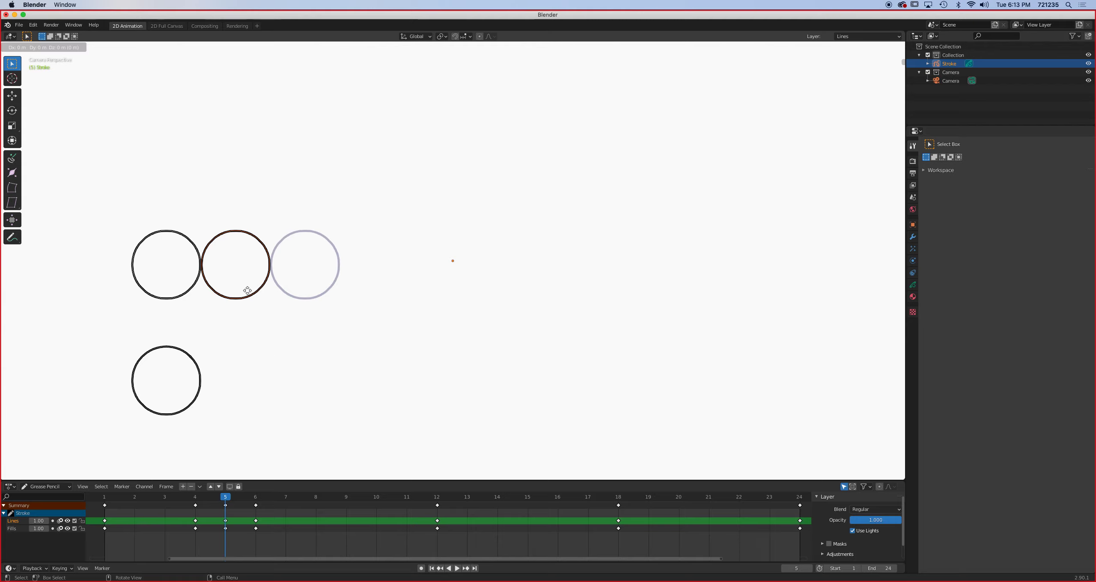
key(x)
click(282, 290)
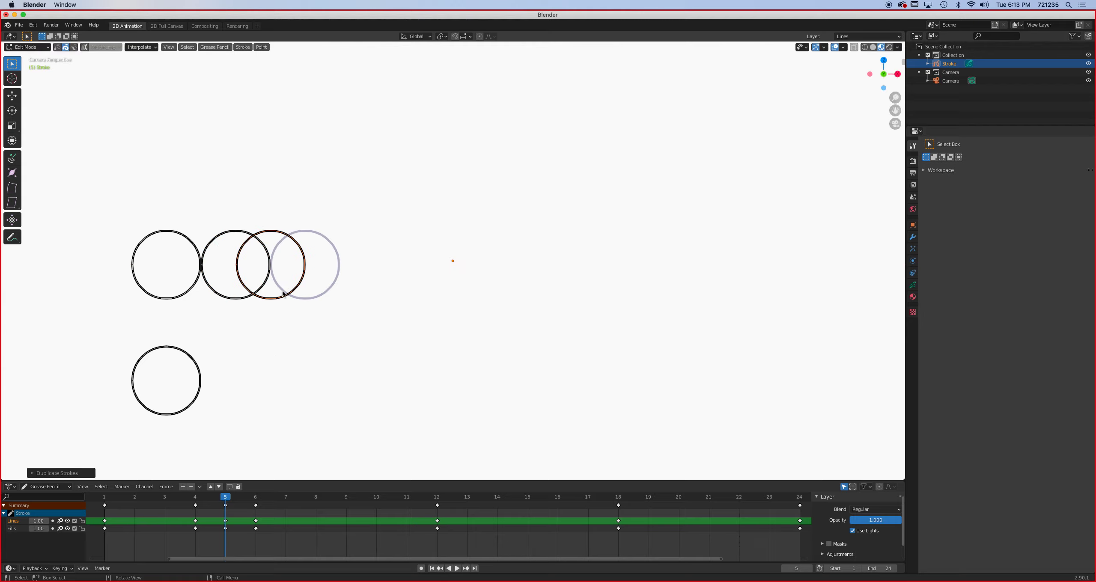
- On frame 3, duplicate the upper starting circle along the X axis to about midway towards its frame 4 position
click(162, 497)
key(space)
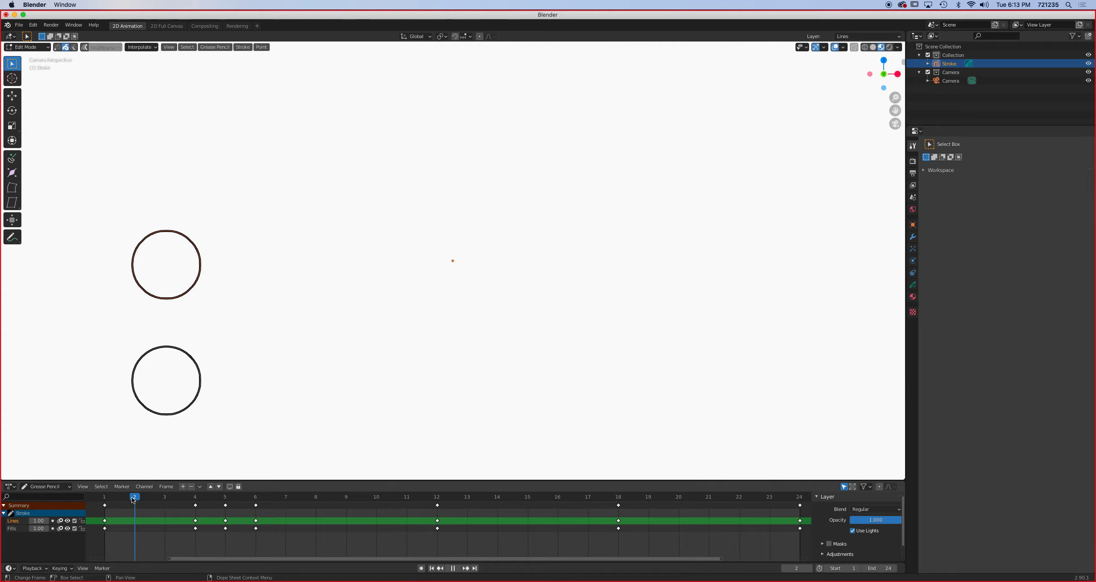
key(space)
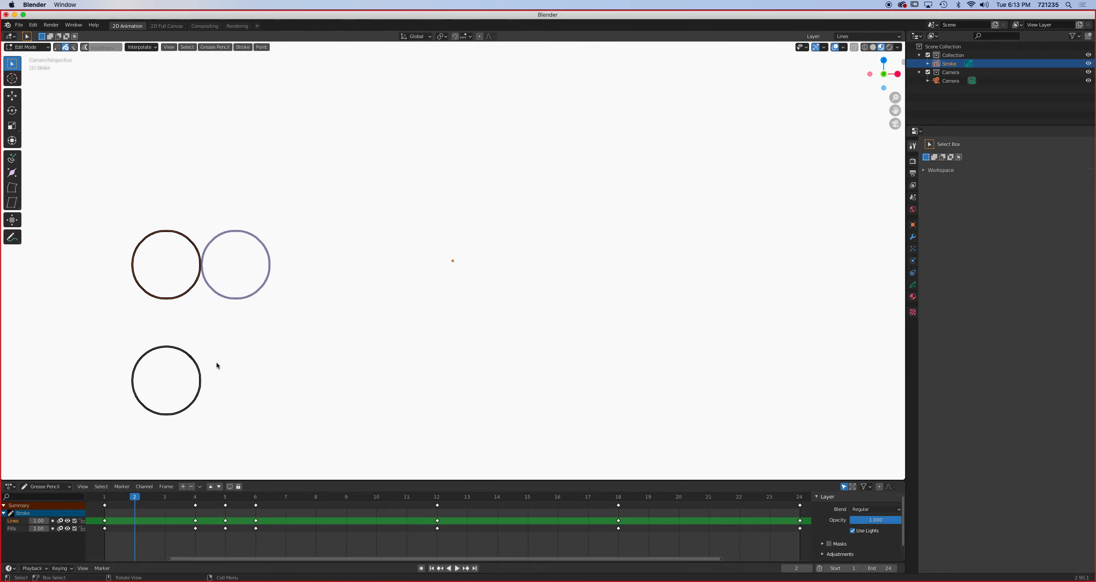
click(164, 496)
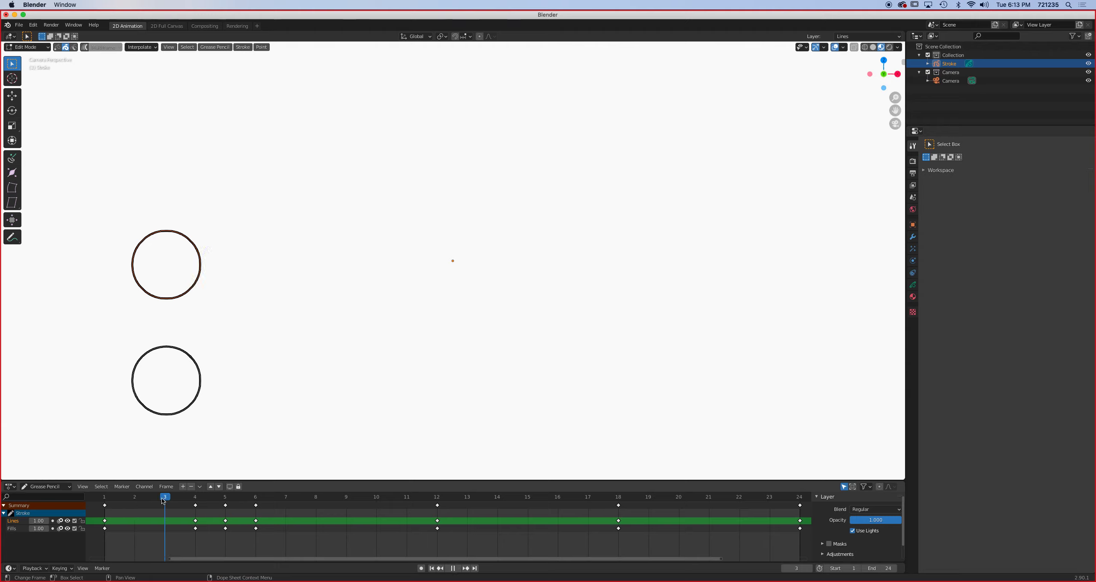
key(g)
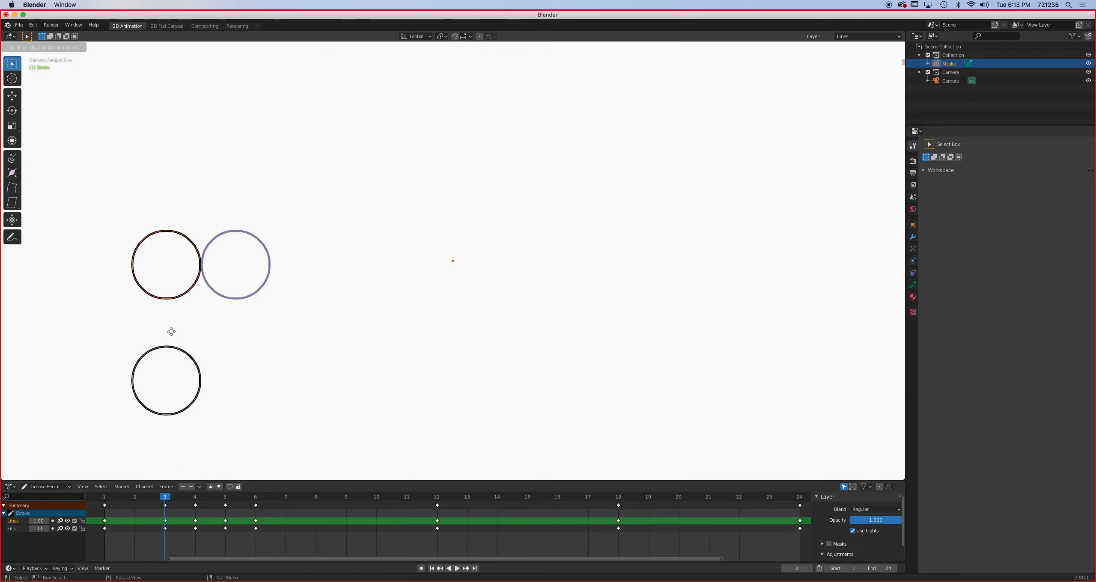
click(206, 329)
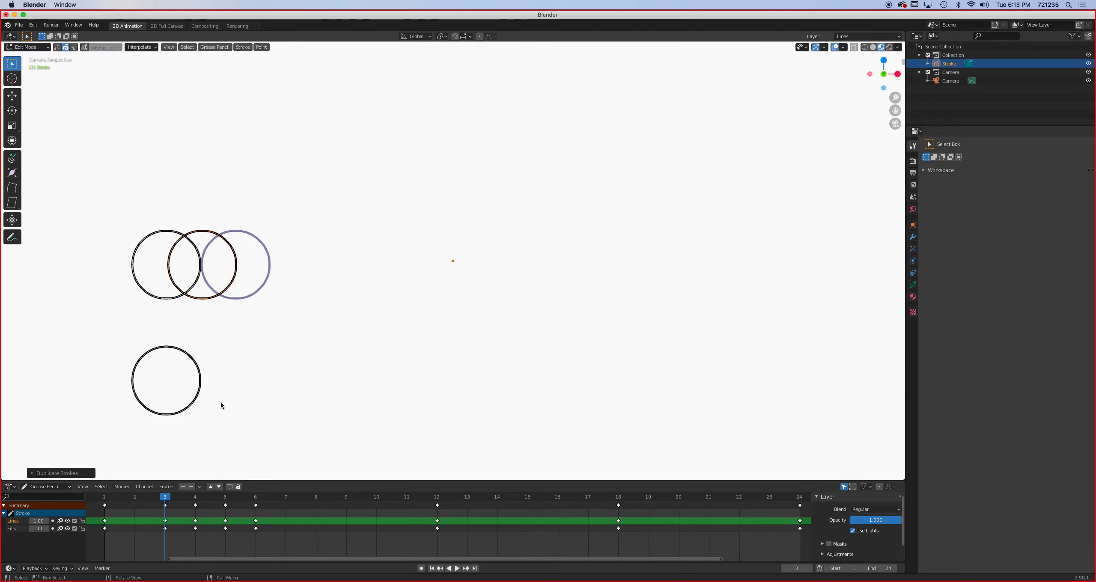
- Preview the upper circle's in-between poses over the opening frames and stop on frame 6
key(space)
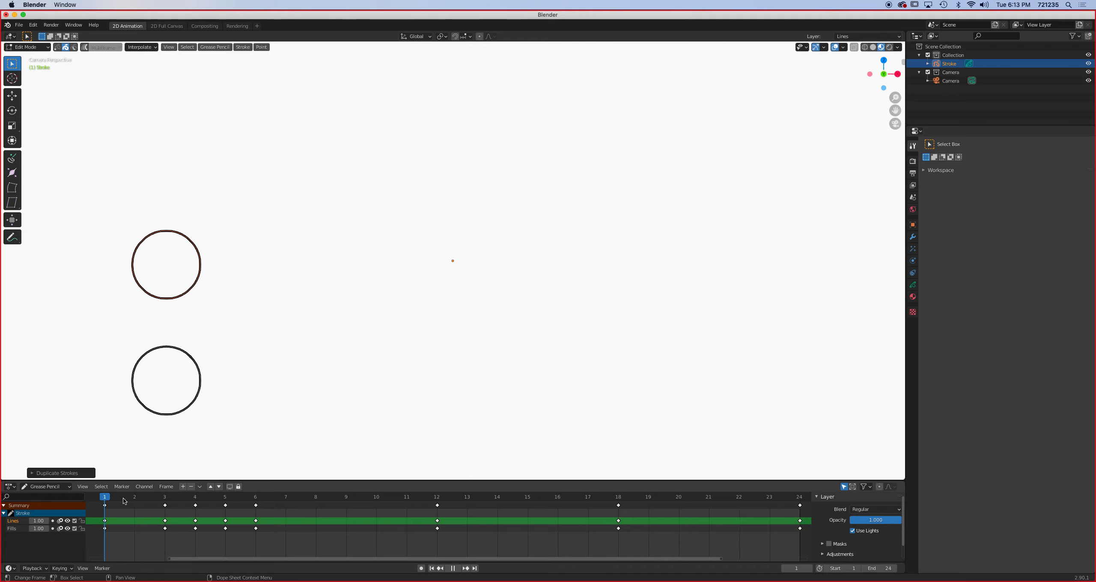
mouse_move(244, 501)
mouse_down()
mouse_move(165, 501)
mouse_move(265, 500)
mouse_move(233, 500)
mouse_move(252, 499)
mouse_up()
key(space)
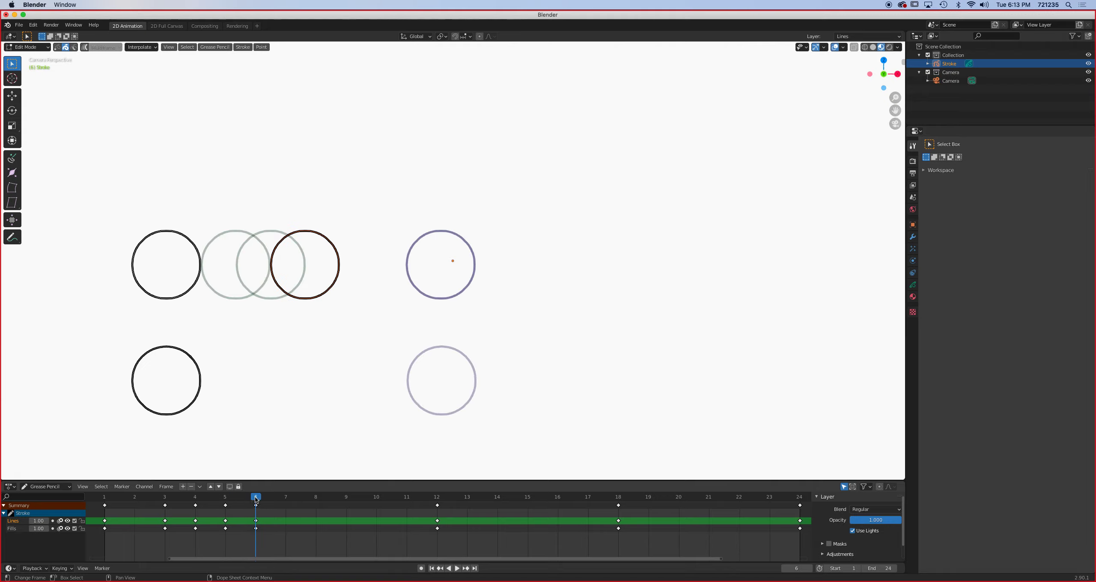
- On frame 9, duplicate the upper circle from its frame 6 position along the X axis to midway towards its frame 12 position
key(space)
drag(256, 498, 349, 498)
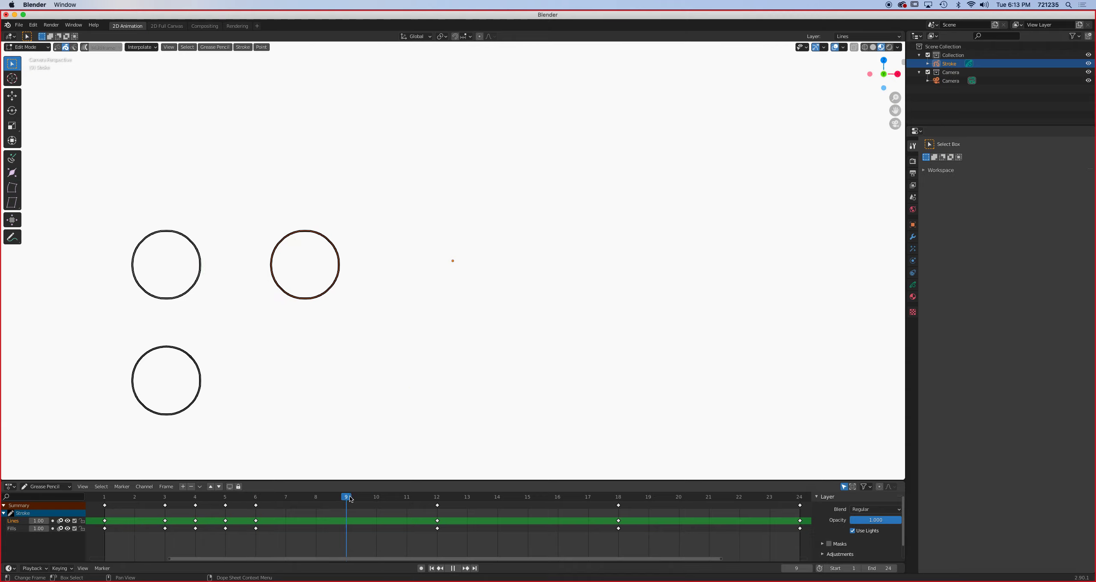
key(space)
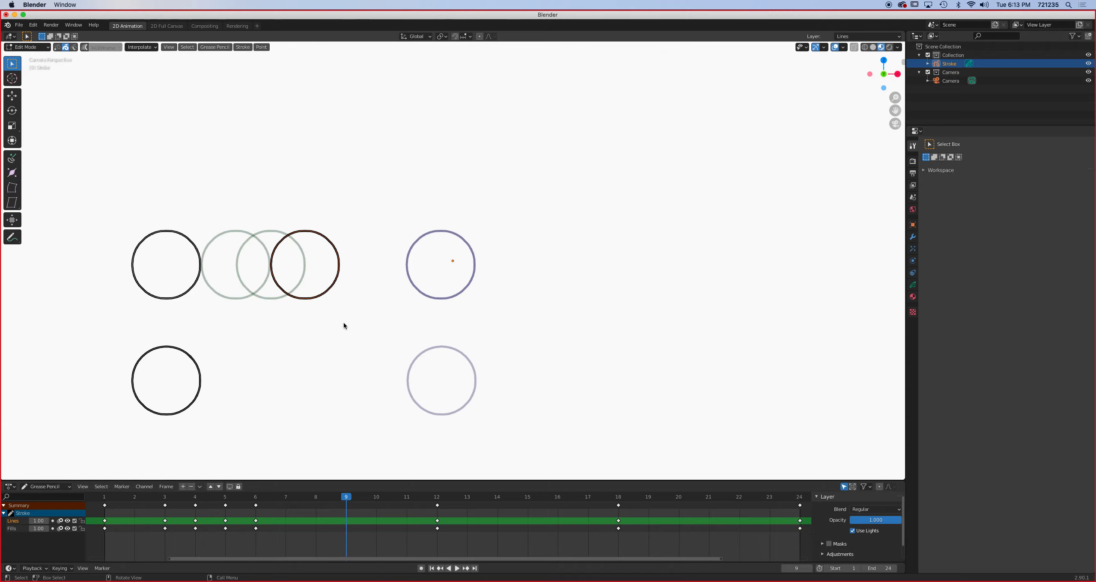
key(g)
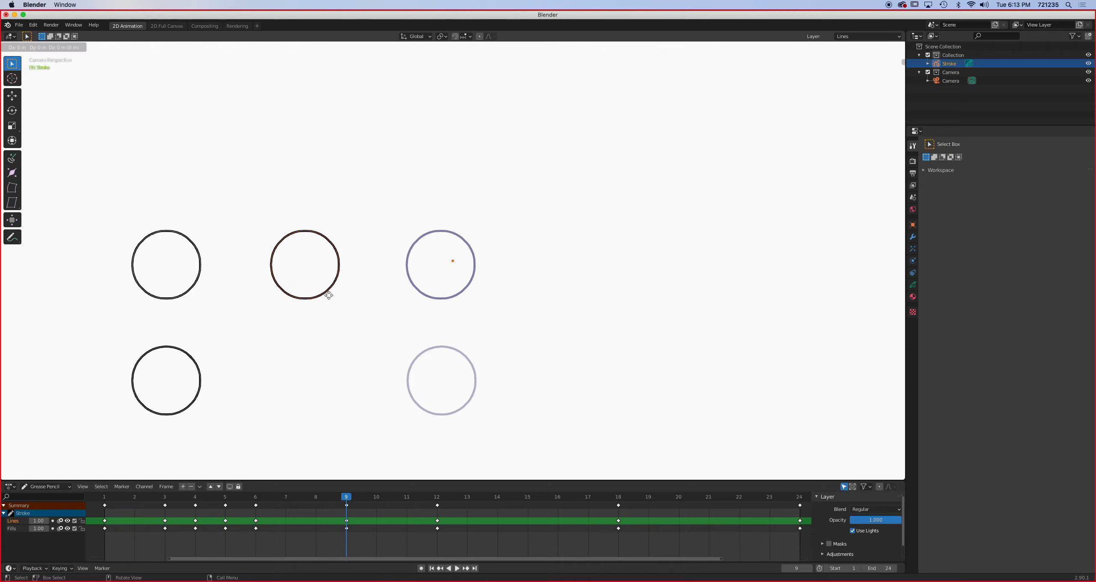
key(x)
click(395, 297)
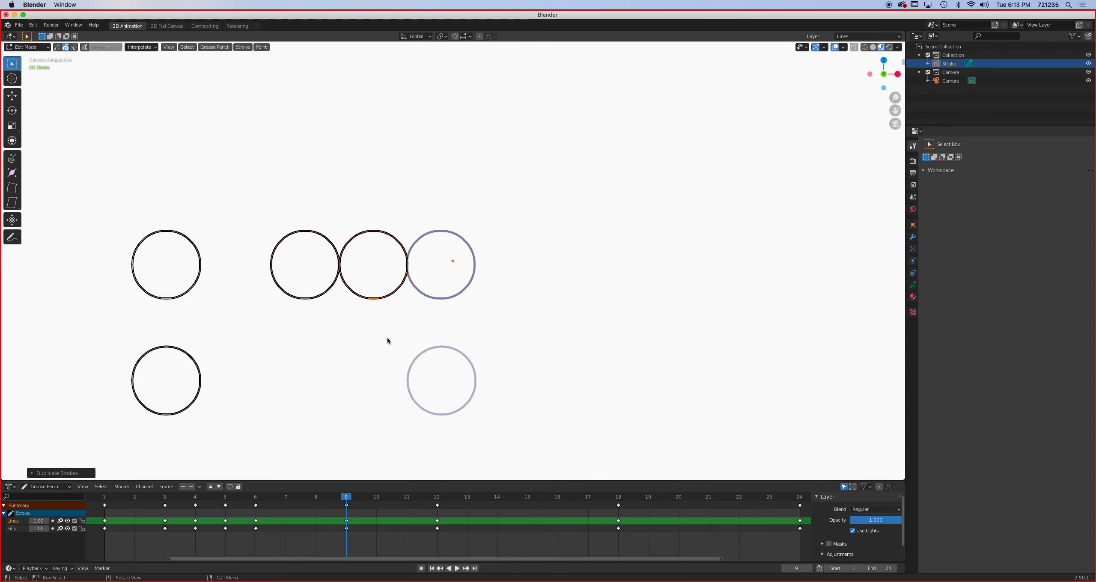
- On frame 7, duplicate the upper circle from its frame 6 position along the X axis, almost a third of the way towards frame 9's
drag(336, 500, 285, 500)
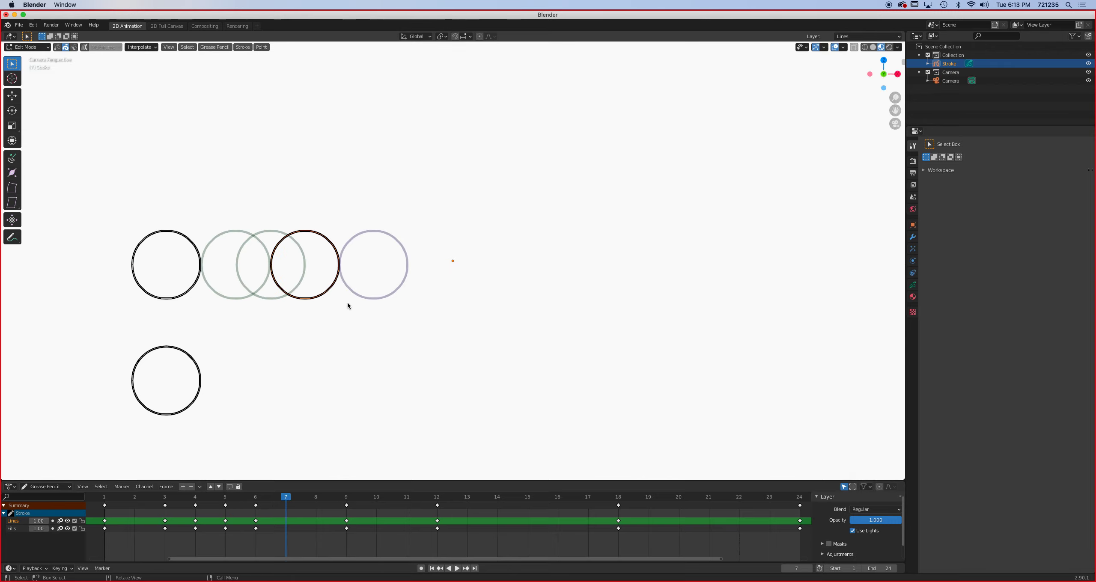
key(shift+d)
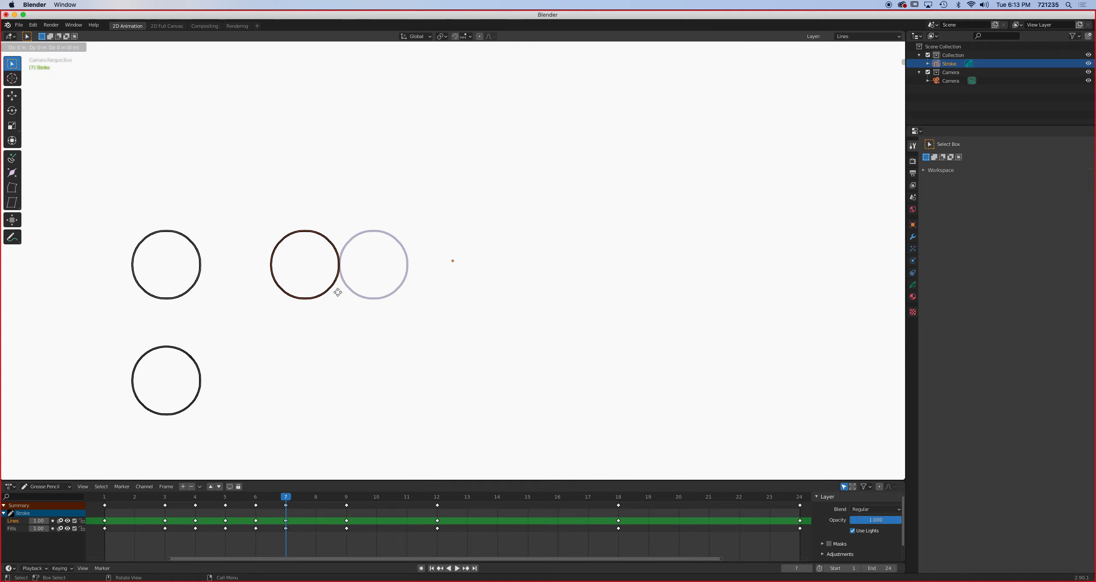
key(x)
click(356, 293)
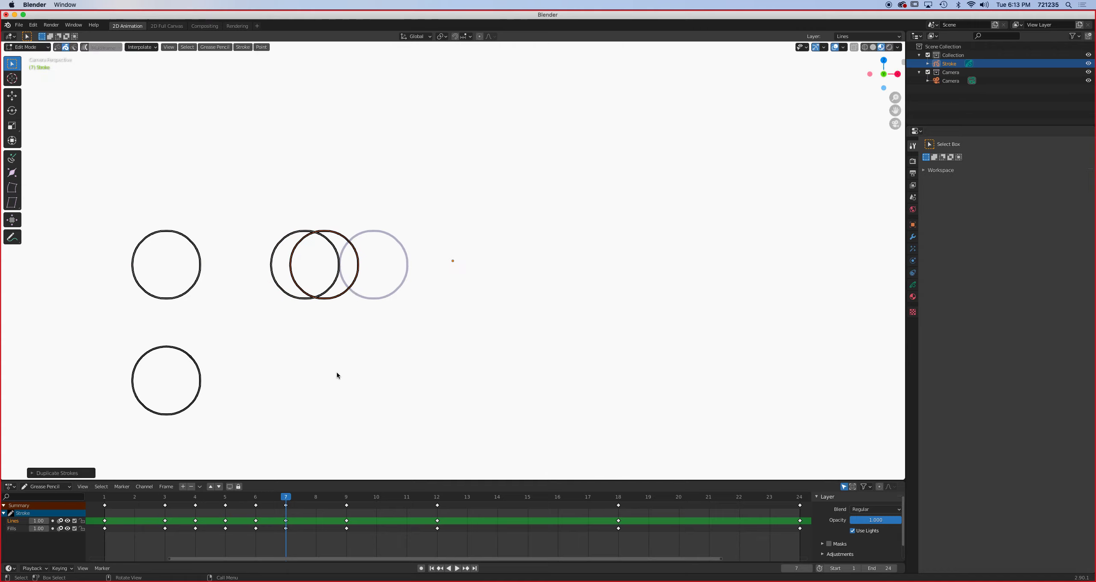
- On frame 8, duplicate the upper circle from its frame 7 position along the X axis to about midway towards its frame 9 position
click(317, 498)
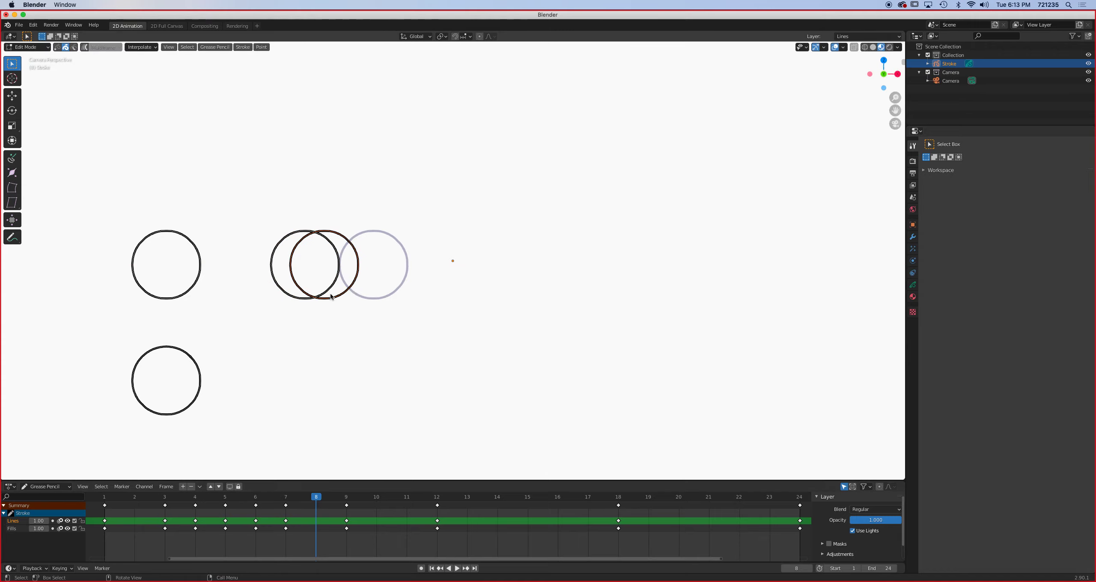
key(shift+d)
key(x)
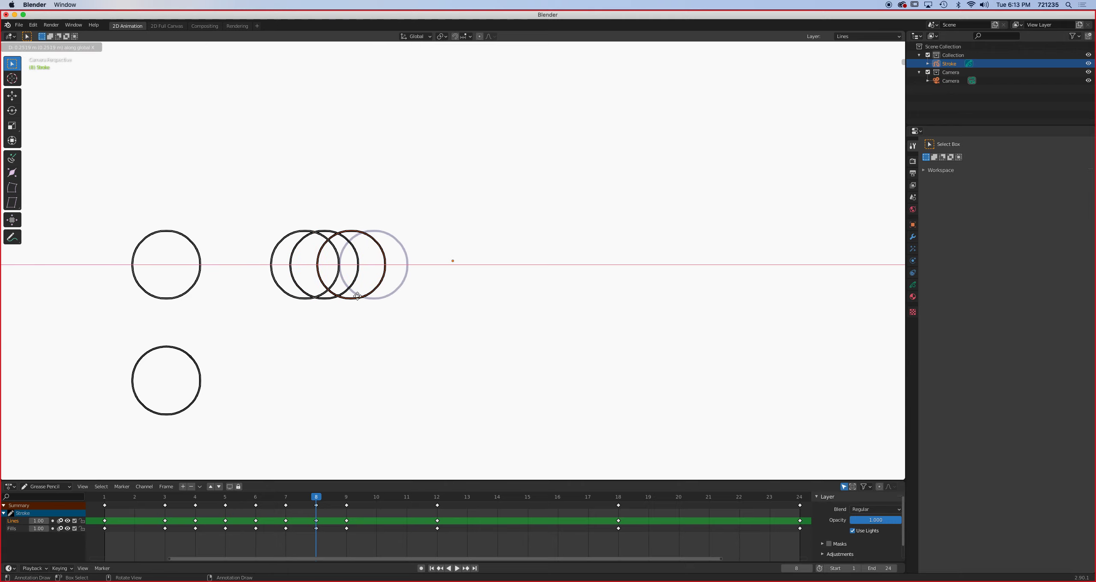
click(357, 296)
- On frame 10, duplicate the upper circle from its frame 9 position along the X axis, almost a third of the way towards frame 12's
click(350, 497)
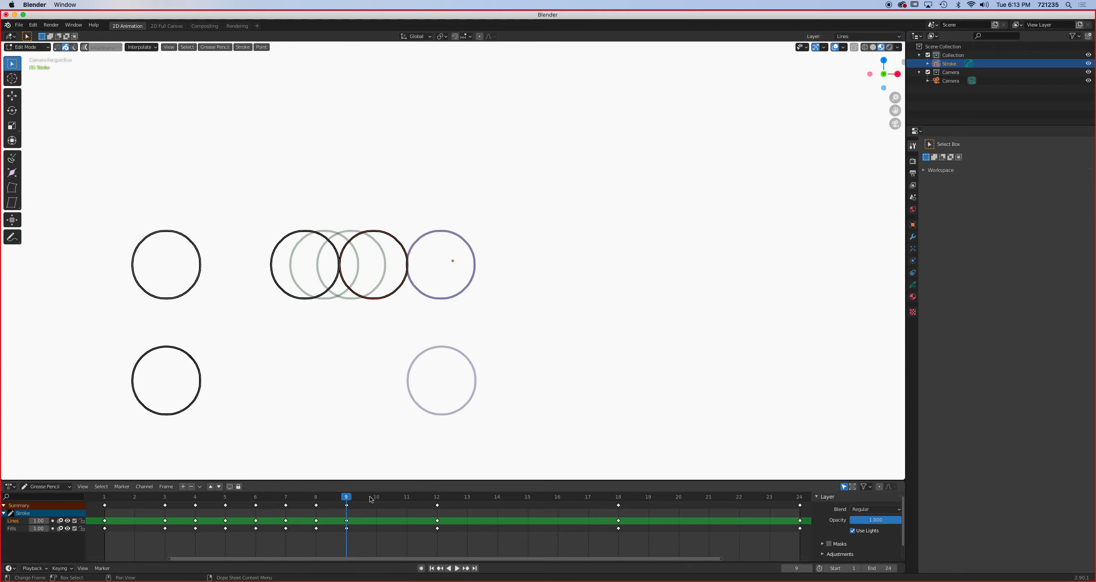
click(380, 496)
key(shift+d)
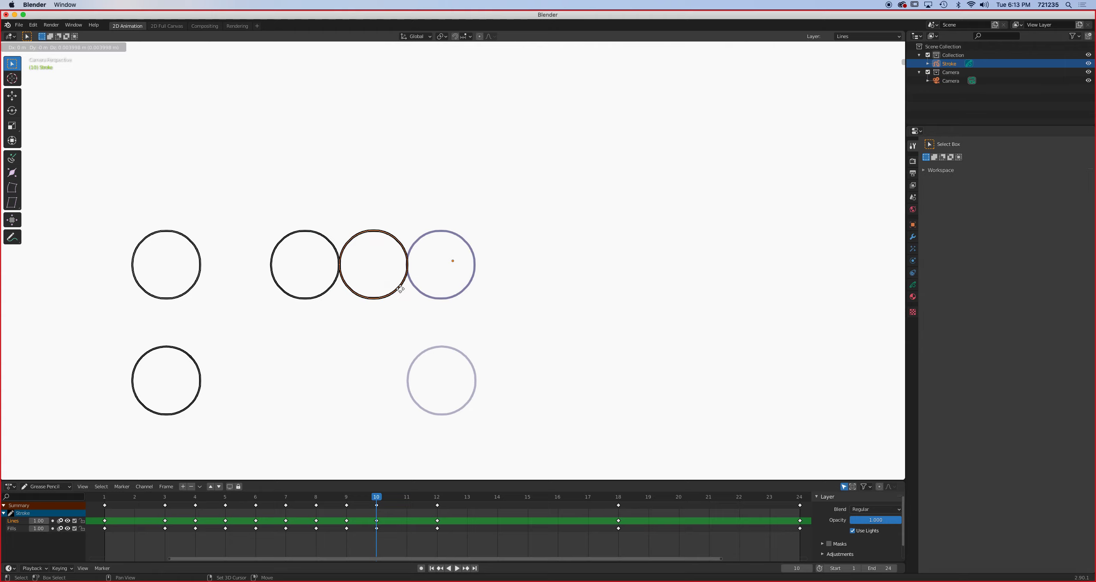
key(x)
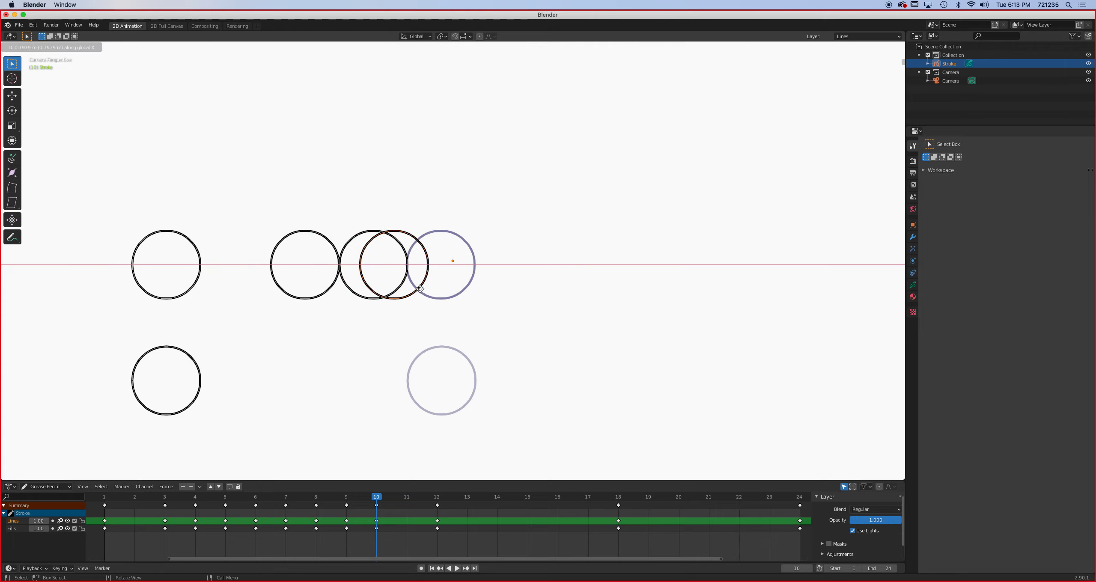
click(420, 291)
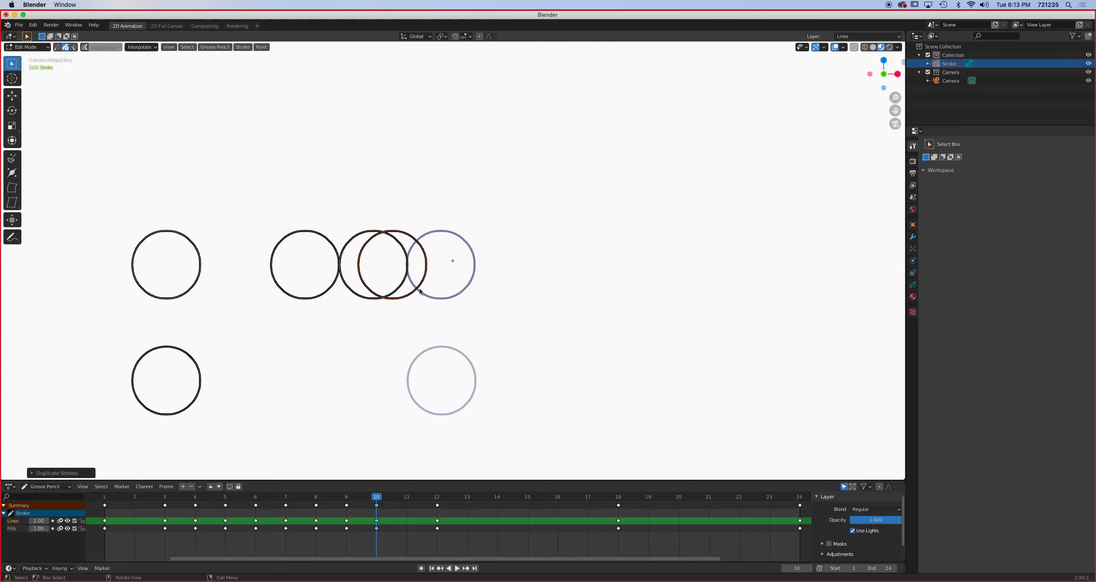
- On frame 11, duplicate the upper circle from its frame 10 position along the X axis to about midway towards its frame 12 position
click(407, 497)
key(shift+d)
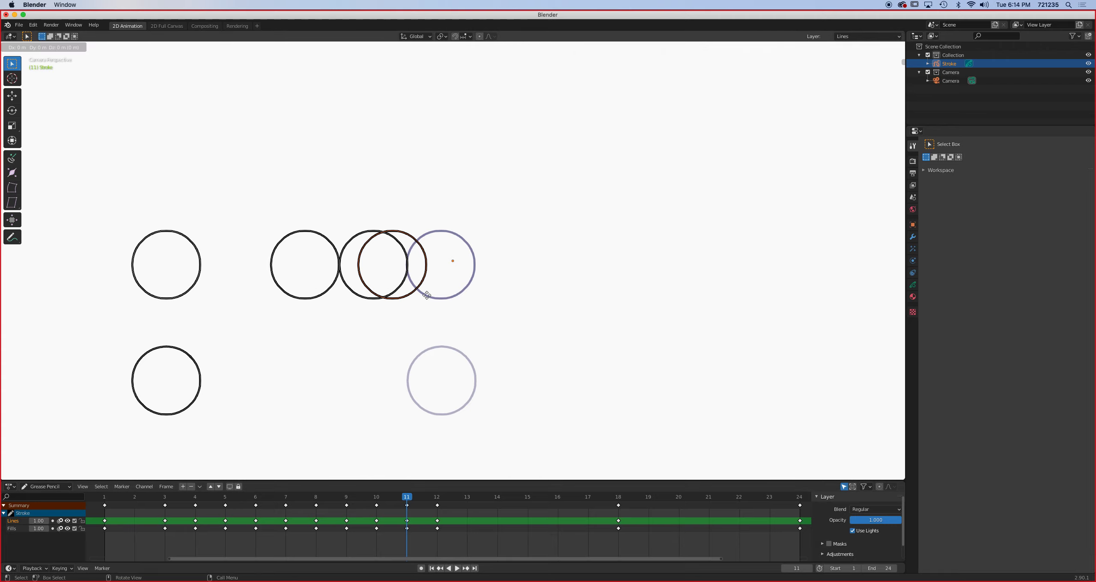
key(x)
click(455, 302)
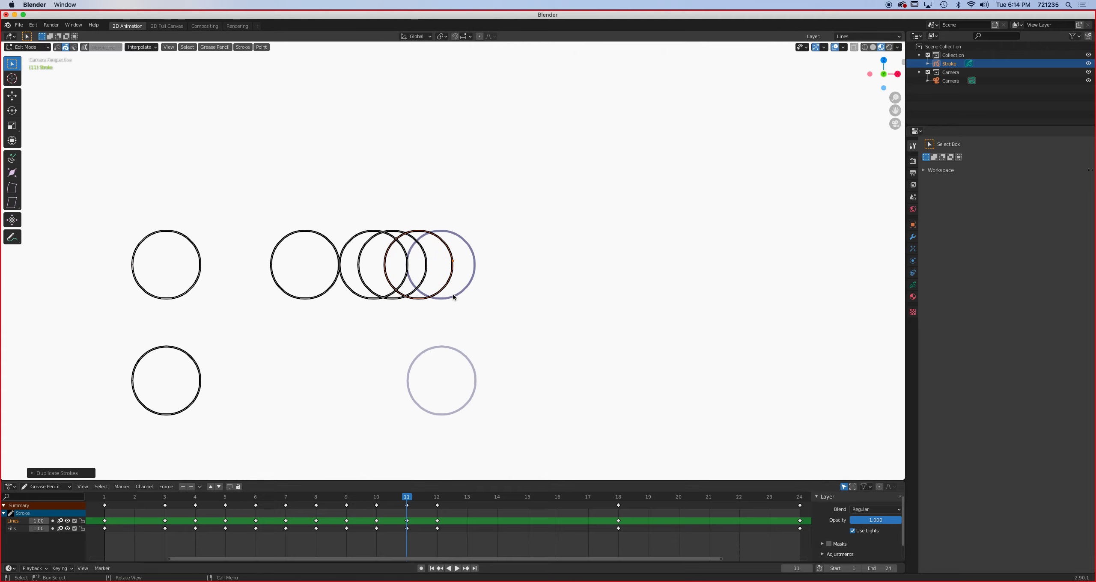
- On frame 15, duplicate the upper circle from its frame 12 position along the X axis to midway towards its frame 18 position
click(437, 497)
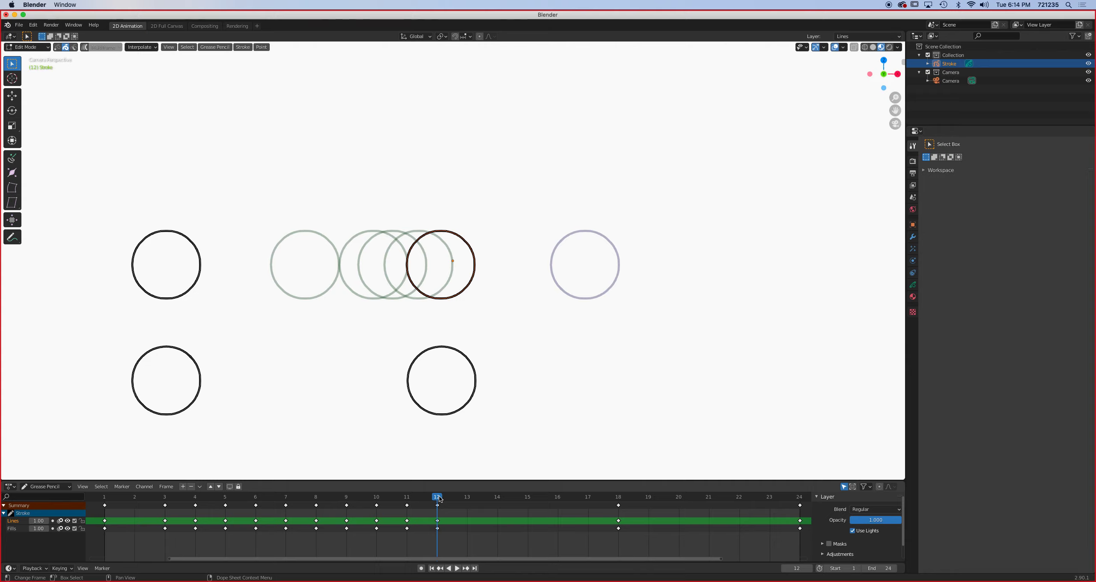
key(space)
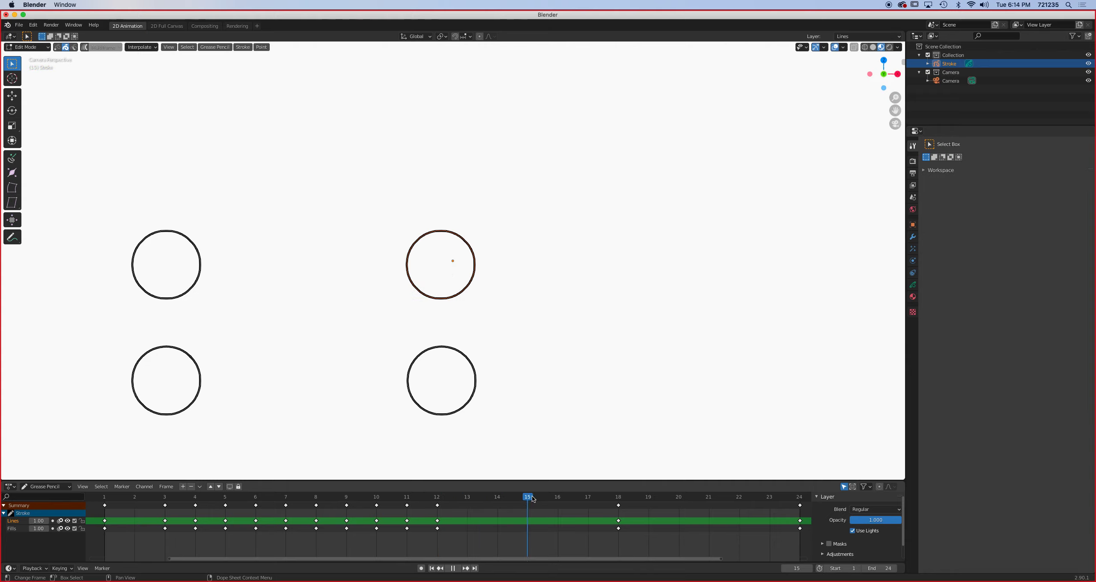
key(space)
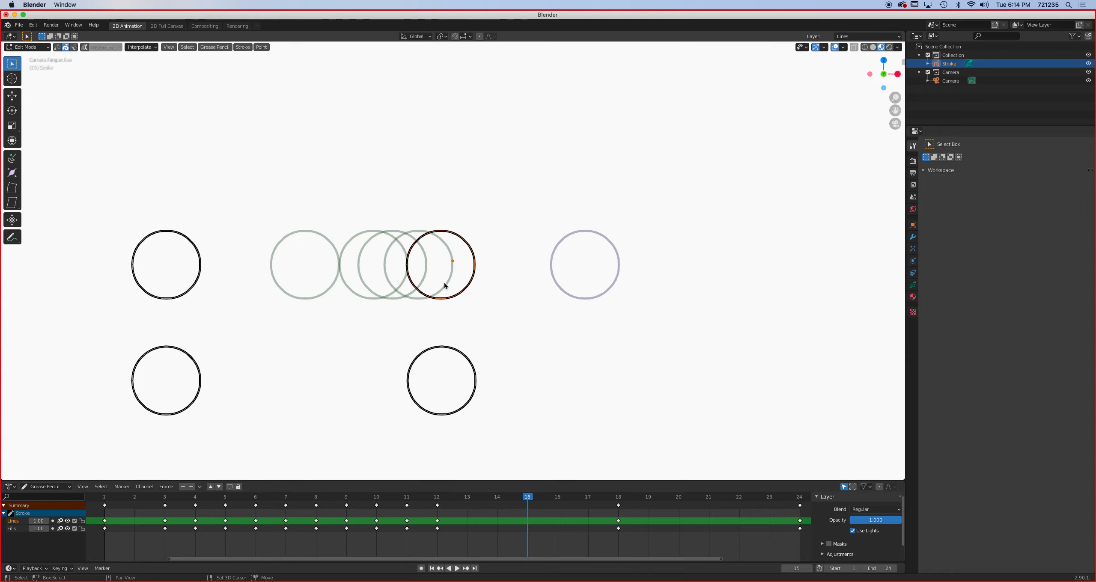
key(g)
key(x)
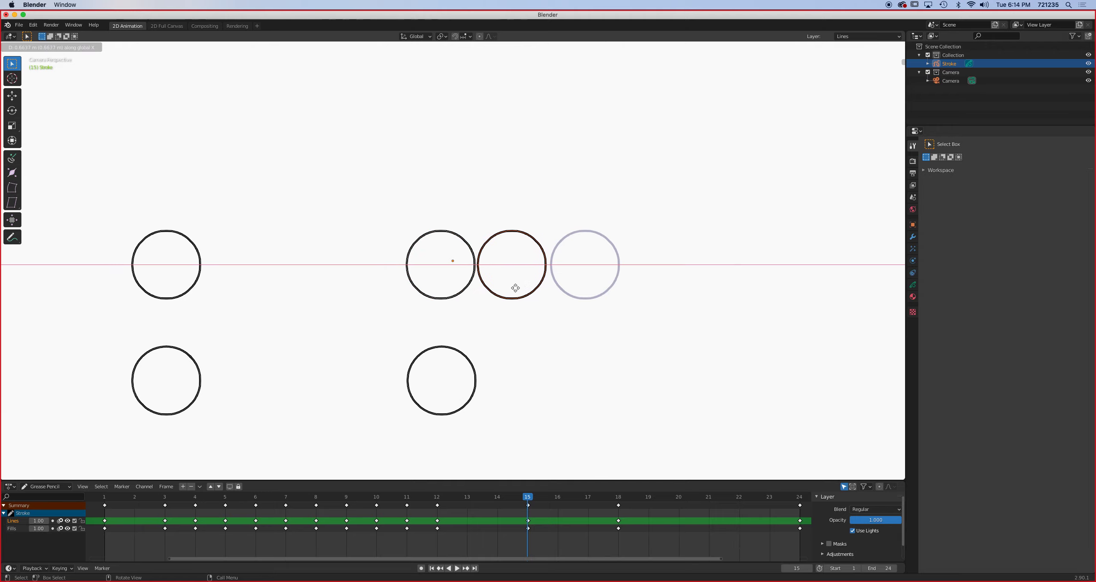
click(515, 287)
- On frame 13, duplicate the upper circle from its frame 12 position along the X axis, almost a third of the way towards frame 15's
drag(526, 507, 467, 496)
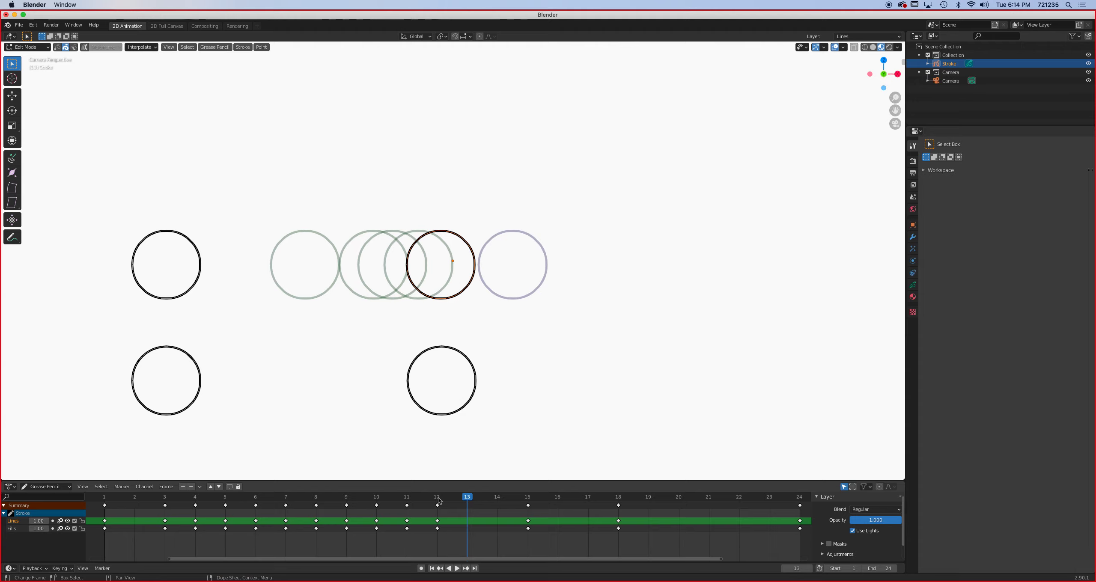
key(space)
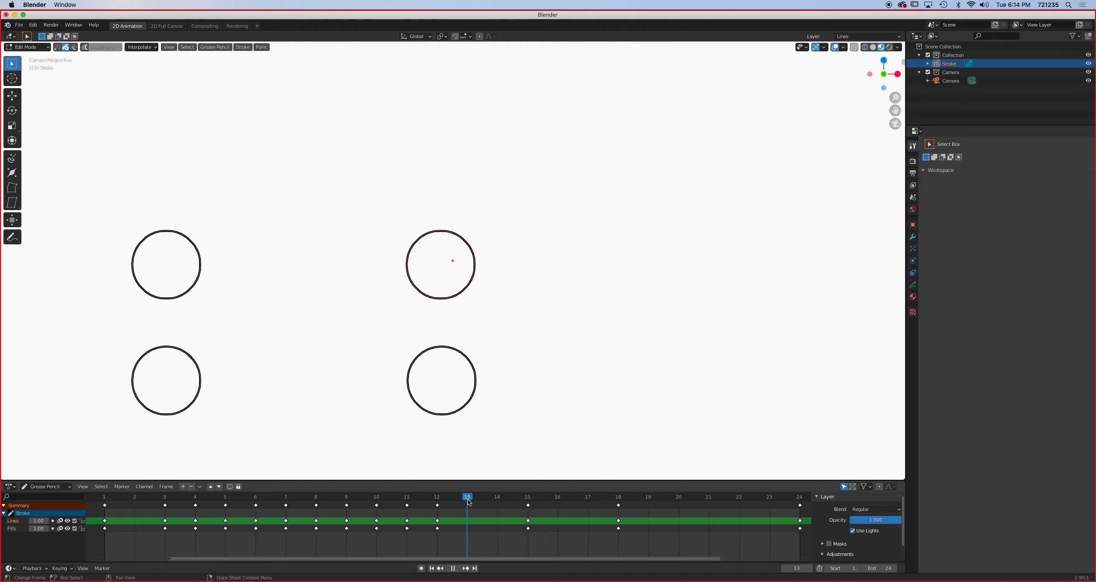
drag(467, 500, 445, 500)
click(466, 498)
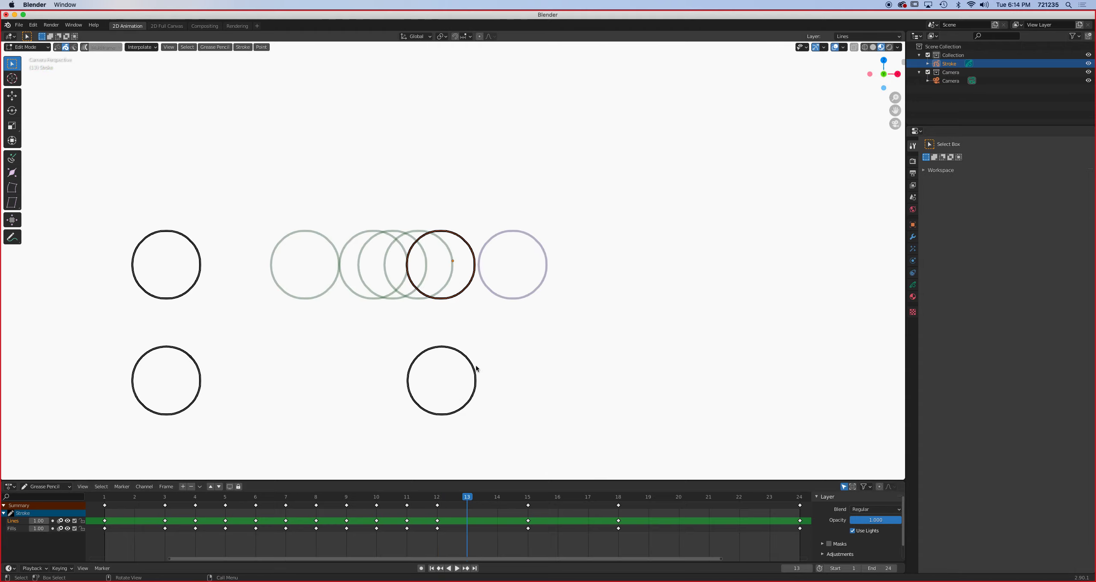
key(g)
key(x)
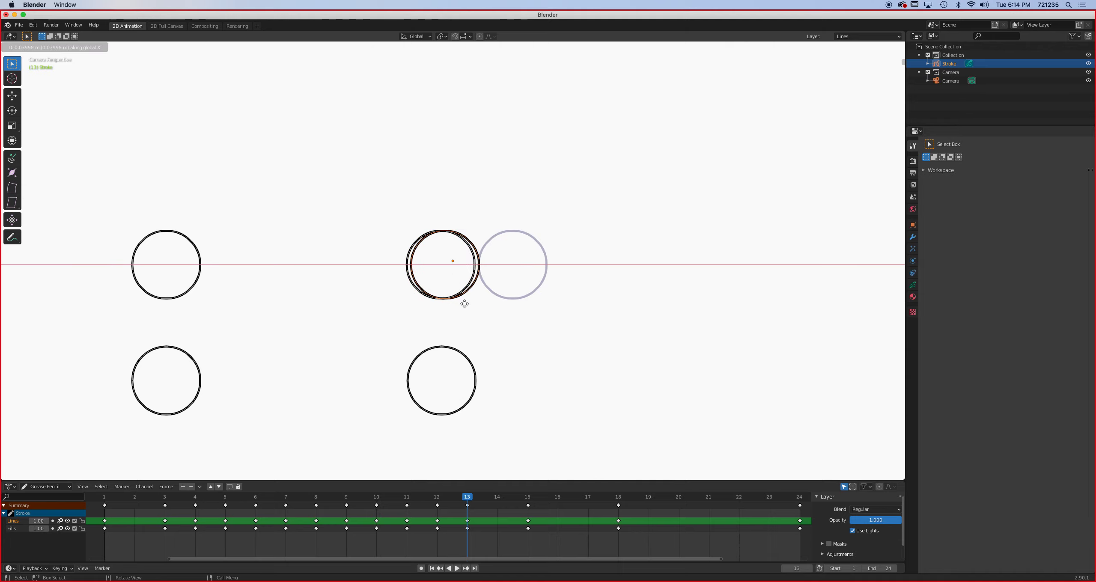
click(476, 304)
- On frame 14, duplicate the upper circle from its frame 13 position along the X axis to about midway towards its frame 15 position
click(496, 496)
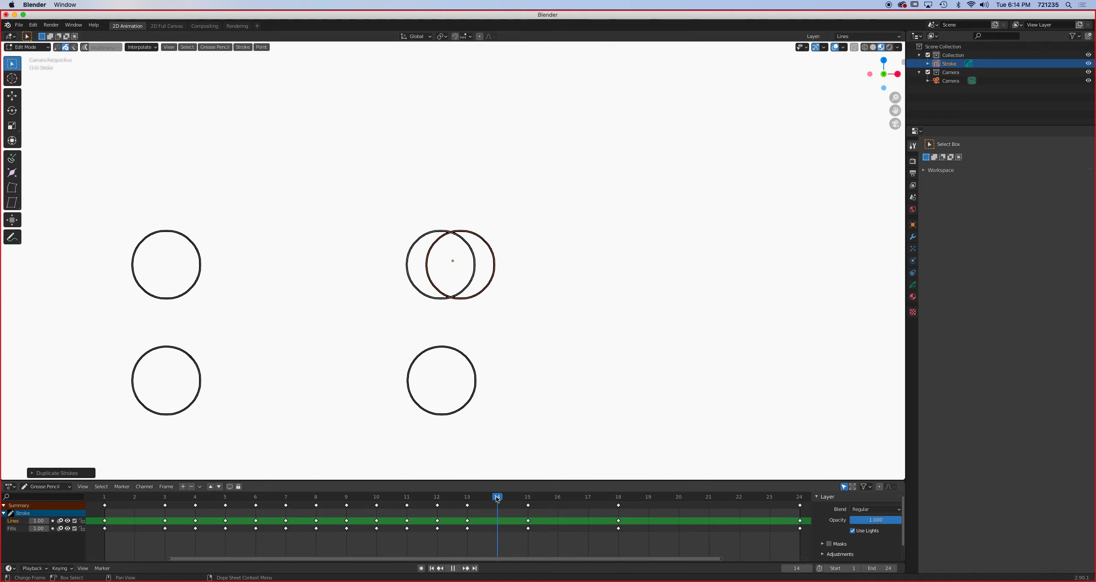
key(x)
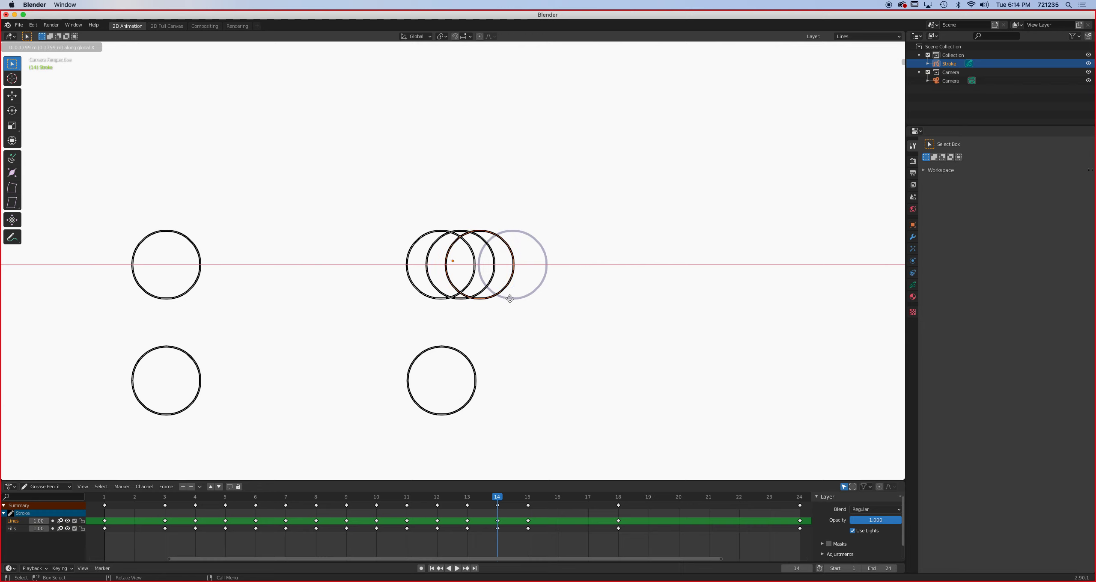
click(513, 298)
- On frame 16, duplicate the upper circle from its frame 15 position along the X axis, about a quarter of the way towards frame 18's
click(527, 496)
drag(526, 498, 539, 501)
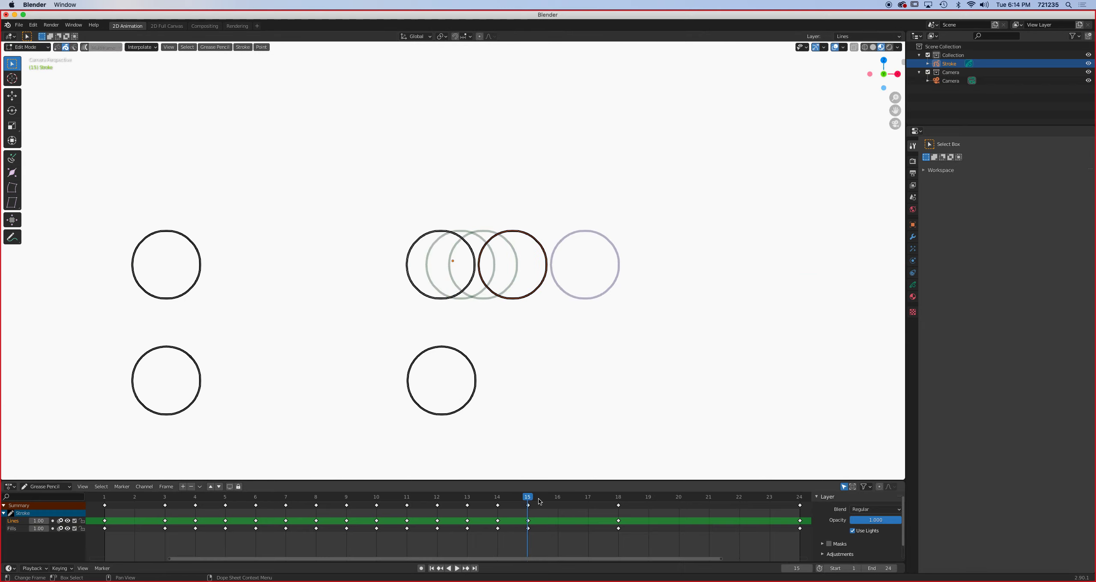
click(561, 496)
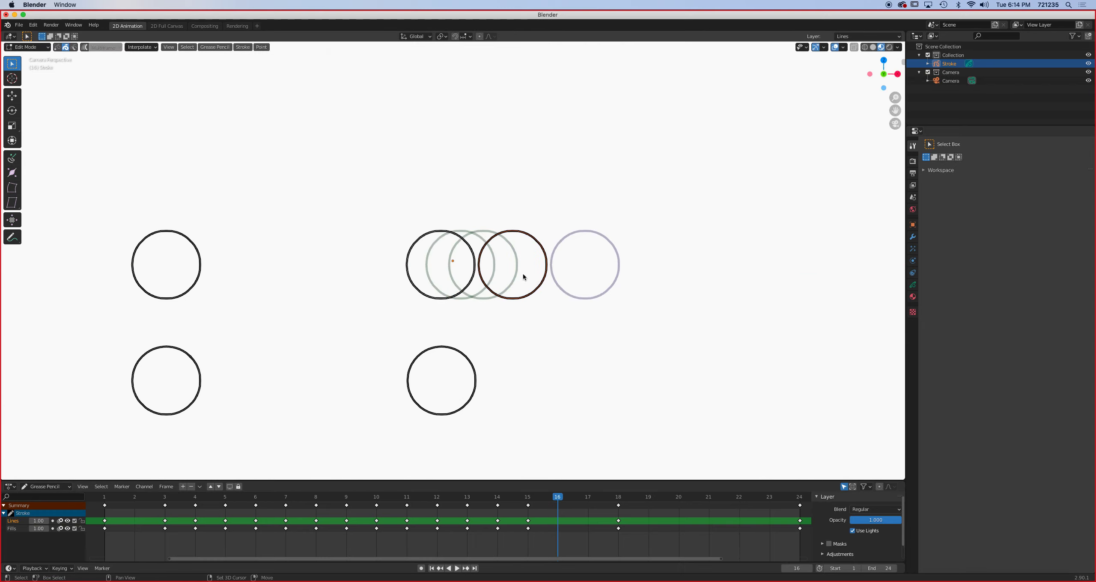
key(g)
key(x)
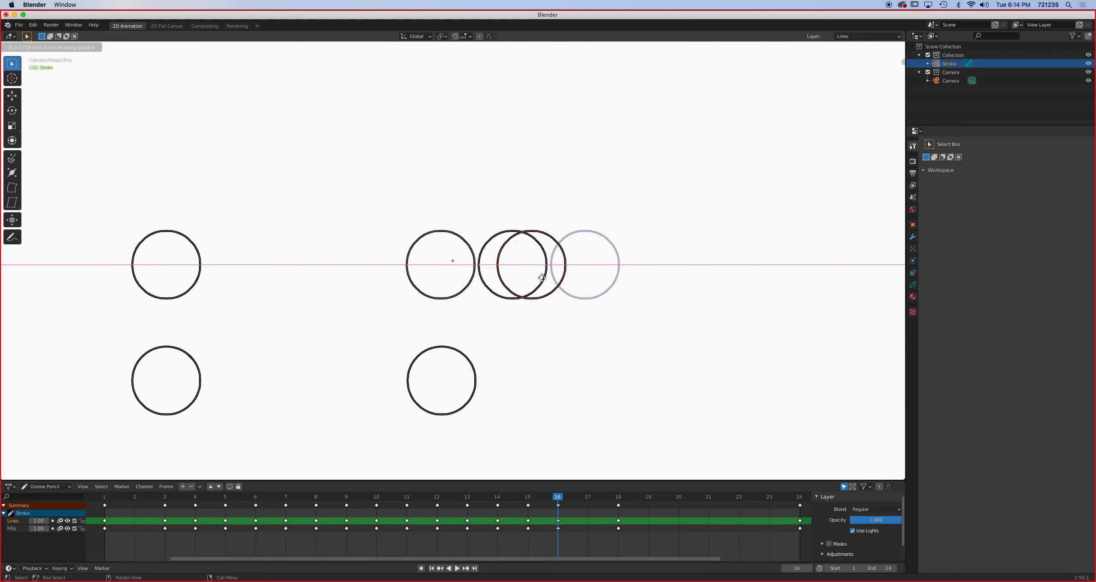
click(542, 277)
- On frame 17, duplicate the upper circle from its frame 16 position along the X axis to about midway towards its frame 18 position
click(588, 496)
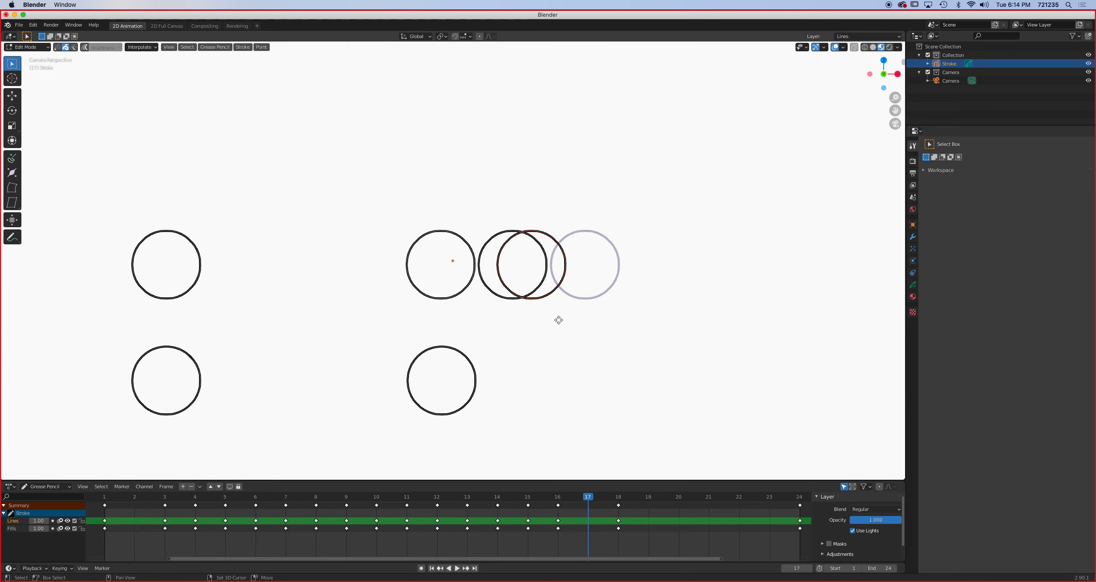
key(shift+d)
key(x)
click(587, 323)
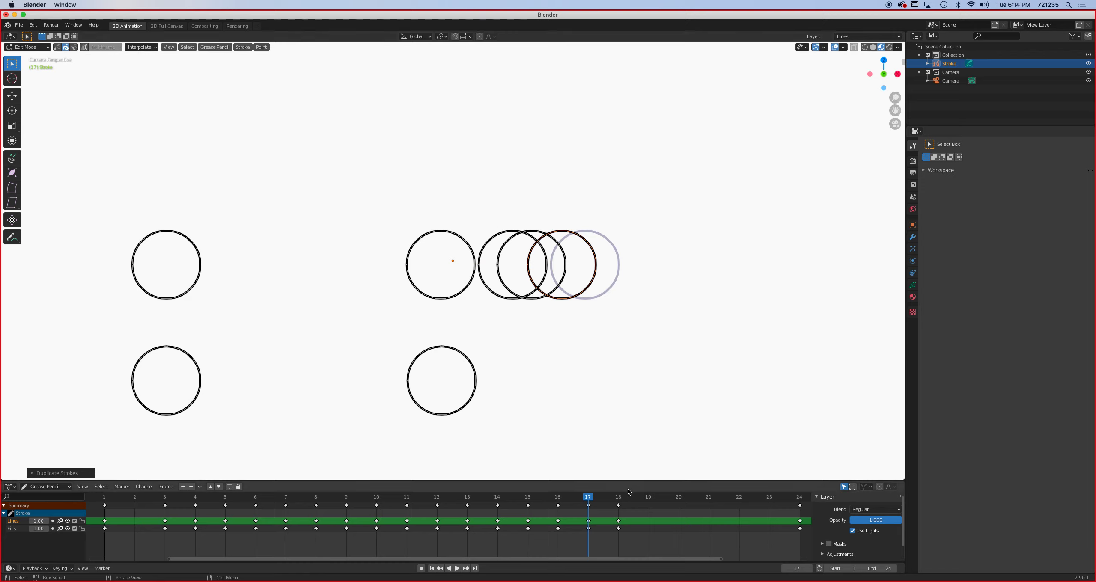
- On frame 21, duplicate the upper circle from its frame 18 position along the X axis to midway towards its frame 24 position
click(618, 497)
drag(619, 500, 698, 492)
key(shift+d)
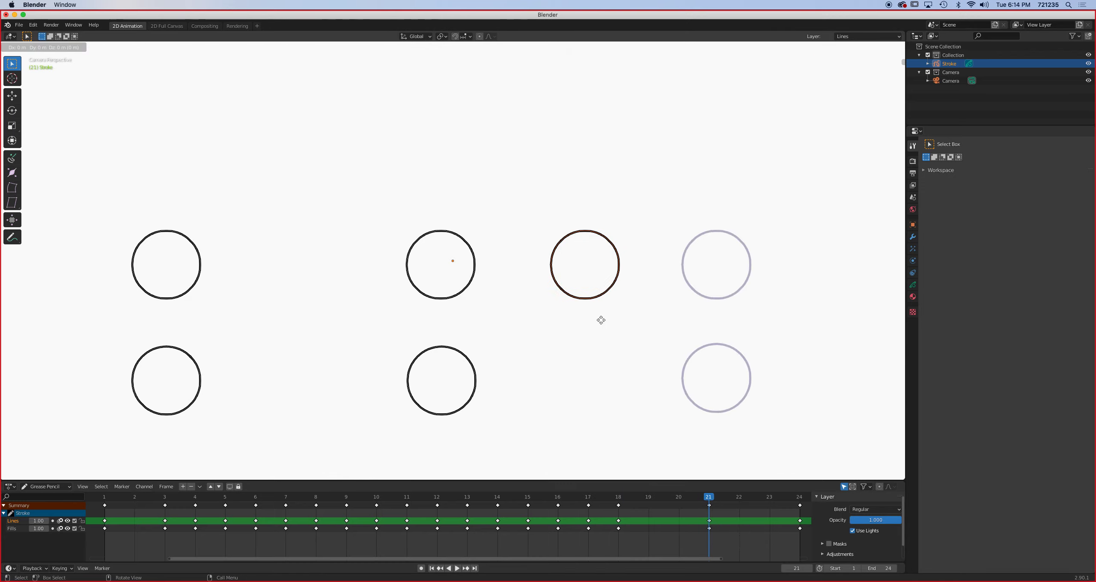
key(x)
click(665, 318)
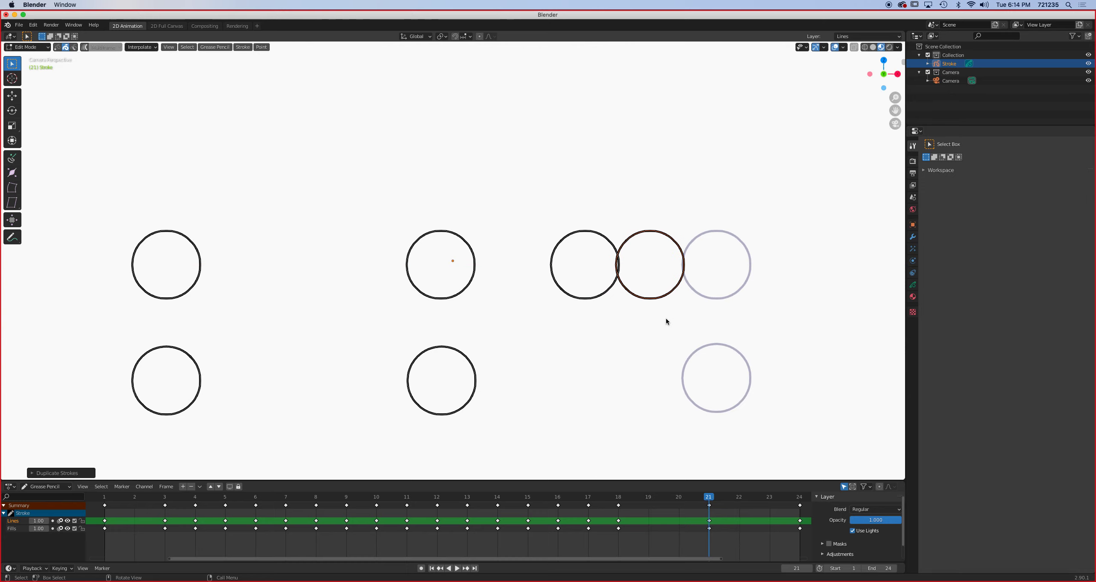
- On frame 19, duplicate the upper circle from its frame 18 position along the X axis, about a third of the way towards frame 21's
drag(708, 497, 649, 499)
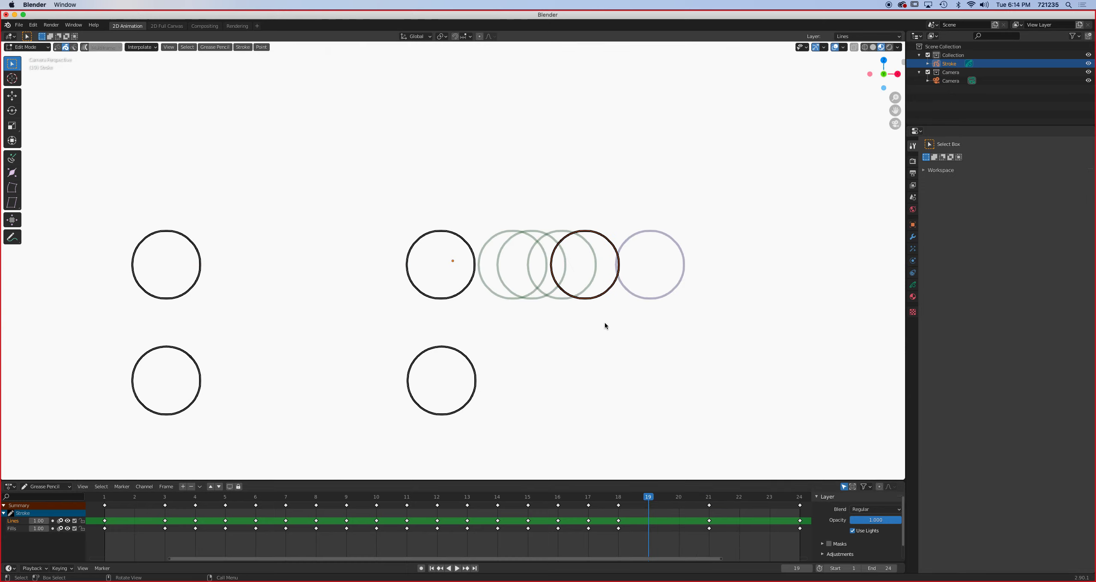
key(shift+d)
key(x)
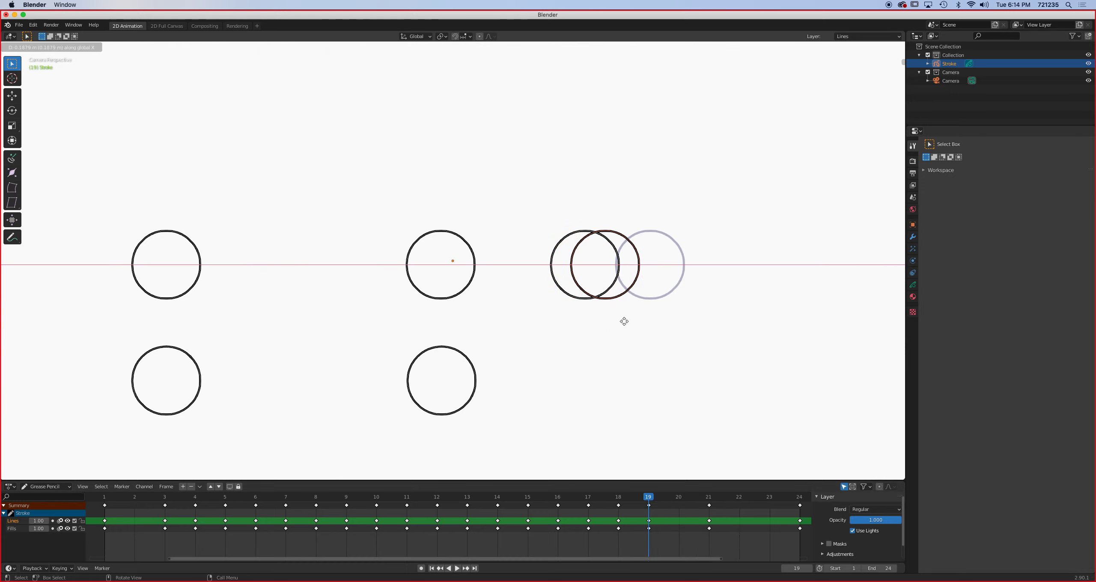
click(624, 323)
- On frame 20, duplicate the upper circle from its frame 19 position along the X axis to about midway towards its frame 21 position
click(679, 497)
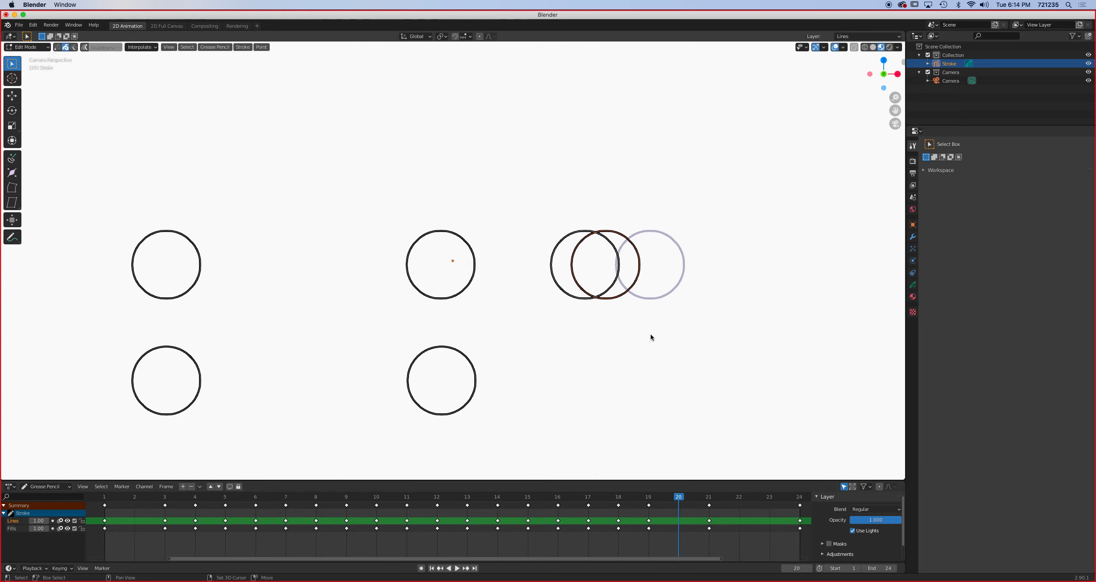
key(shift+d)
key(Escape)
key(g)
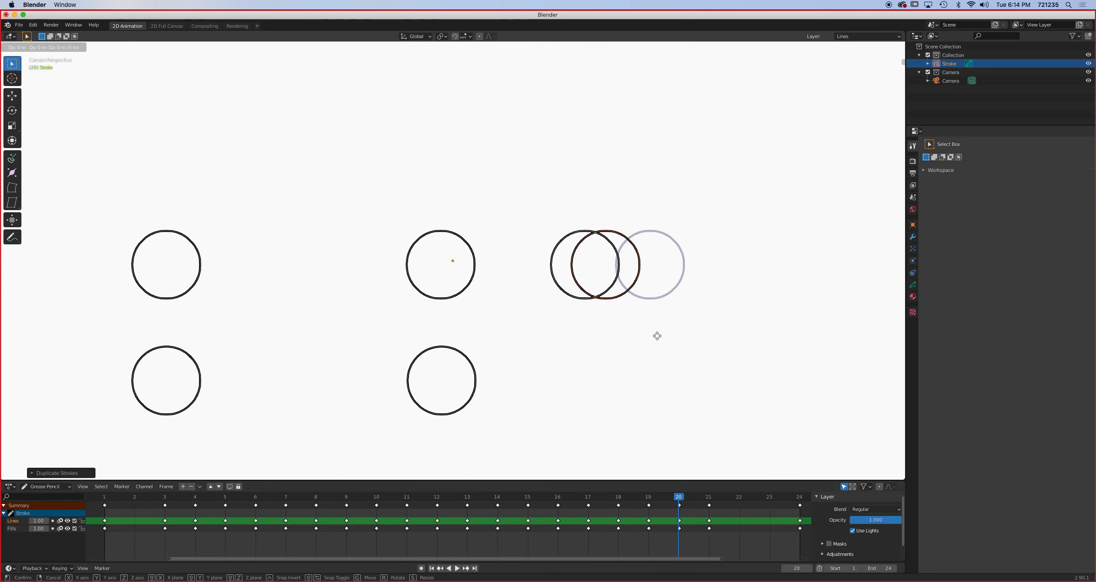
key(x)
click(678, 336)
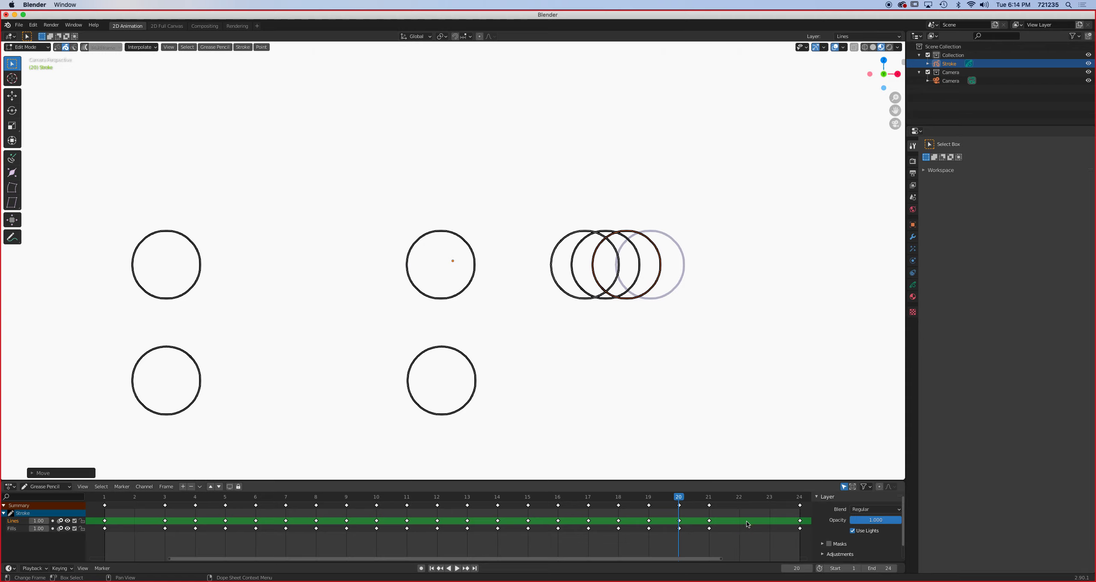
- On frame 22, duplicate the upper circle from its frame 21 position along the X axis, about a third of the way towards frame 24's
click(709, 497)
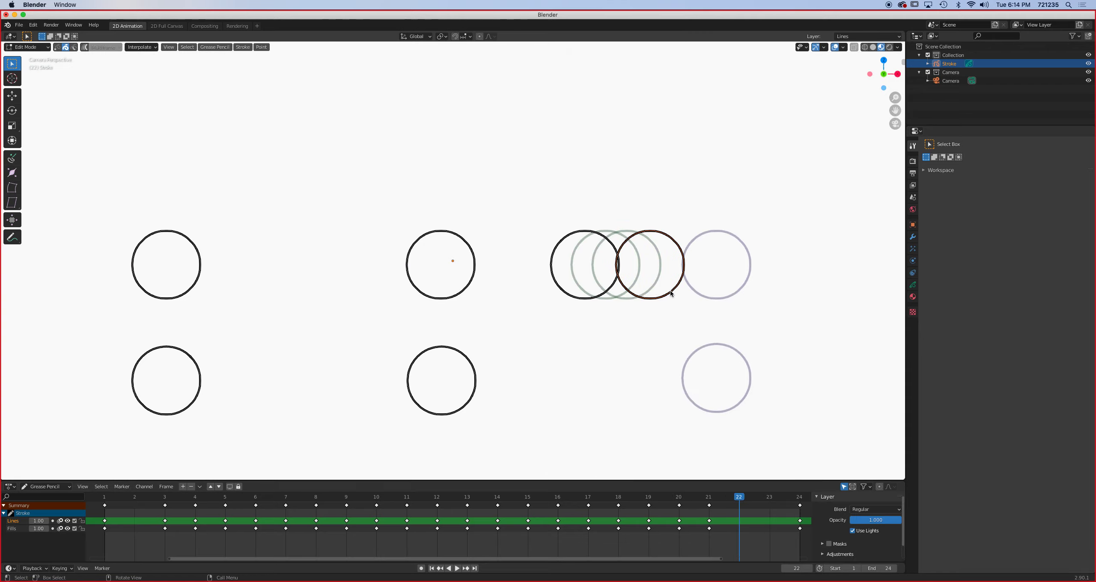
key(shift+d)
key(x)
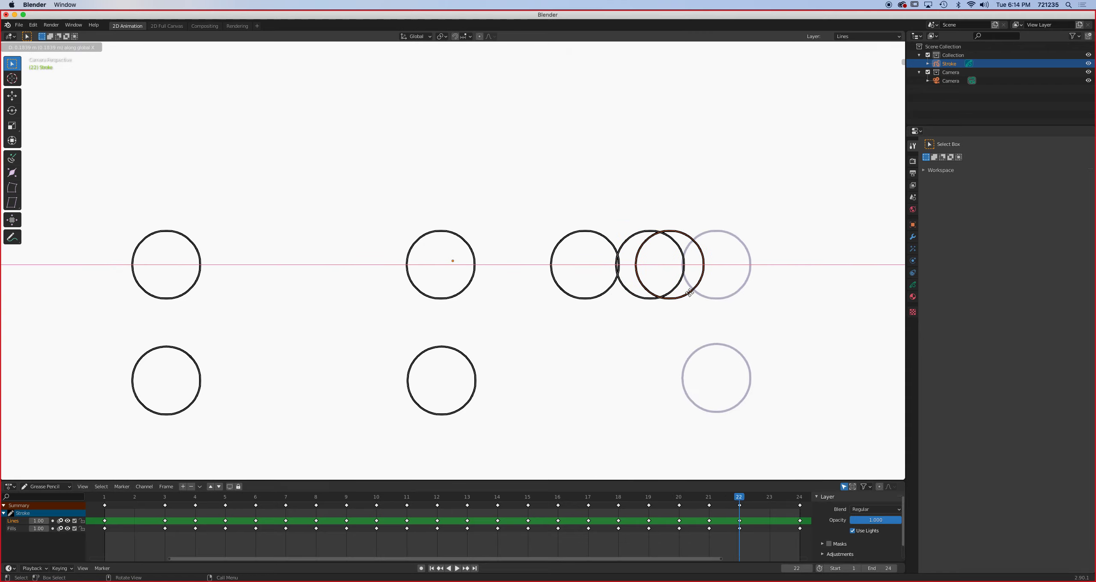
click(690, 297)
- On frame 23, duplicate the upper circle from its frame 22 position along the X axis to about midway towards its frame 24 position
click(768, 497)
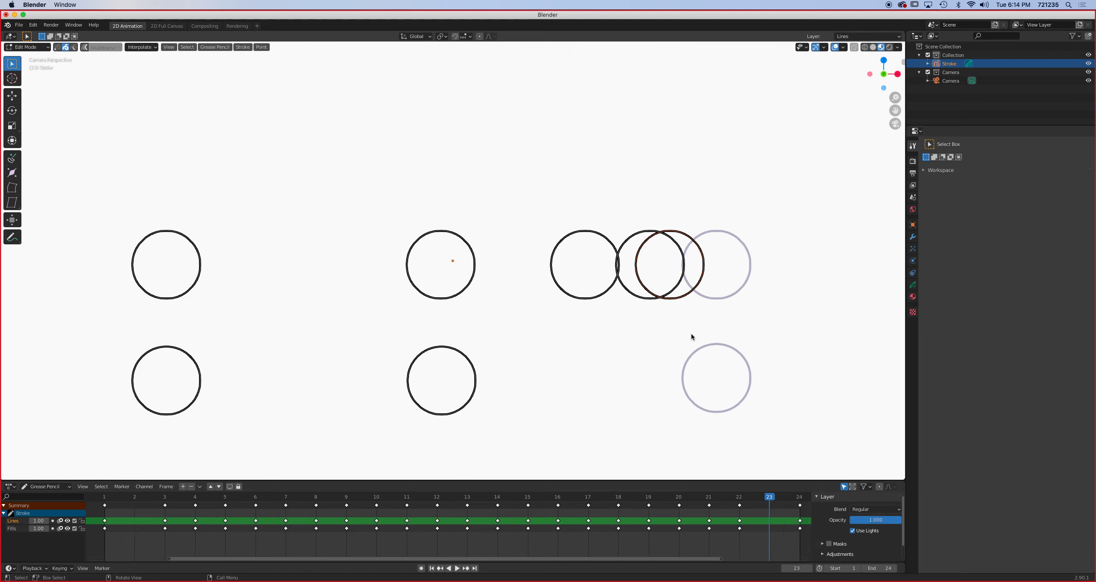
key(shift+d)
key(x)
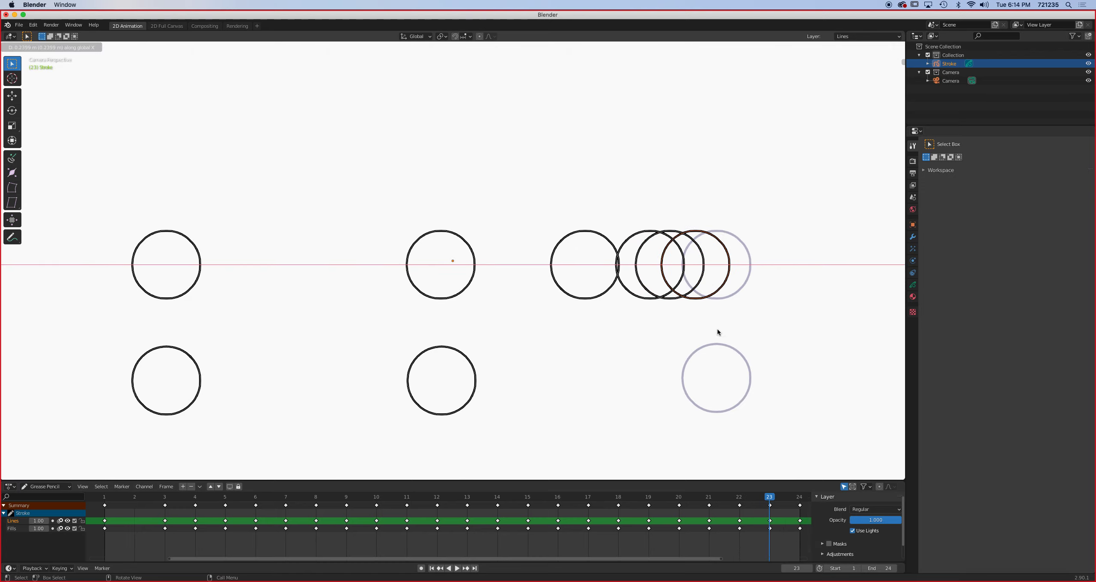
click(719, 329)
- Play back and scrub through the 24-frame animation to examine the timing and spacing of the upper circle's motion
drag(693, 561, 653, 560)
click(456, 568)
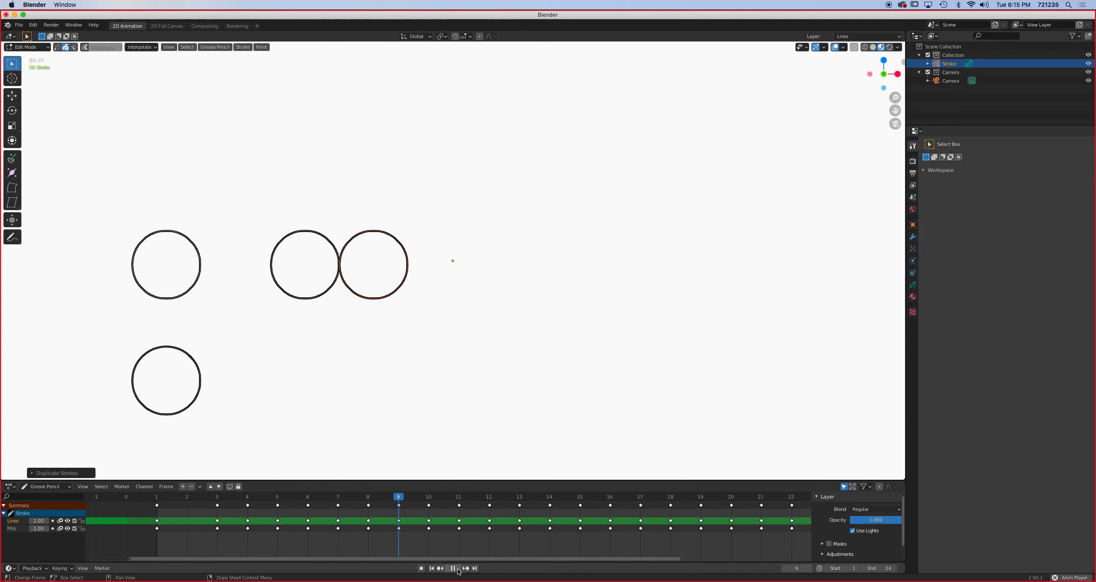
click(453, 568)
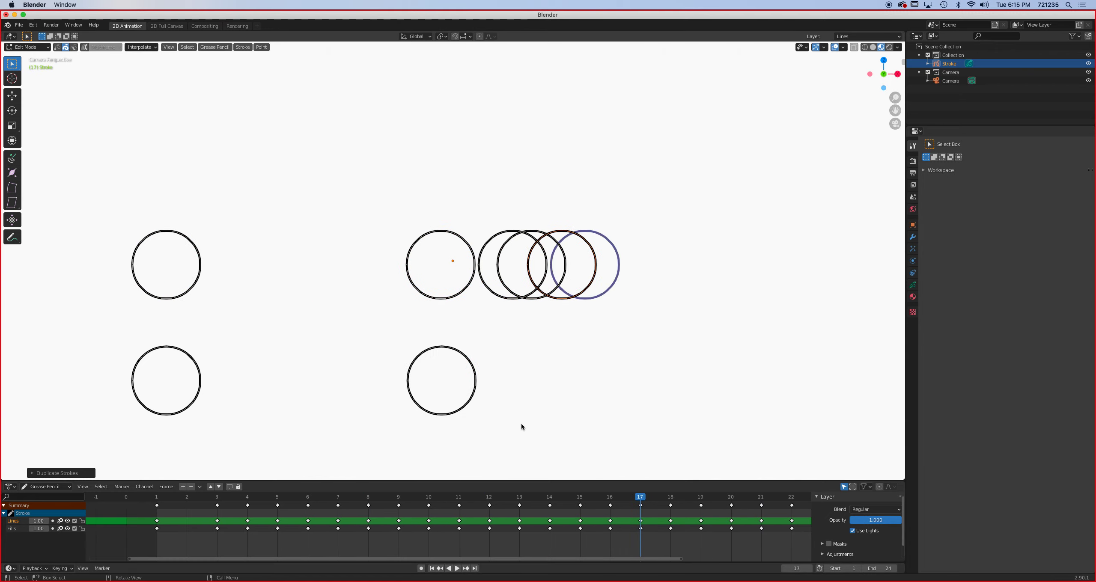
mouse_move(641, 499)
mouse_down()
mouse_move(194, 515)
mouse_move(201, 499)
mouse_move(775, 502)
mouse_move(187, 512)
mouse_move(786, 521)
mouse_up()
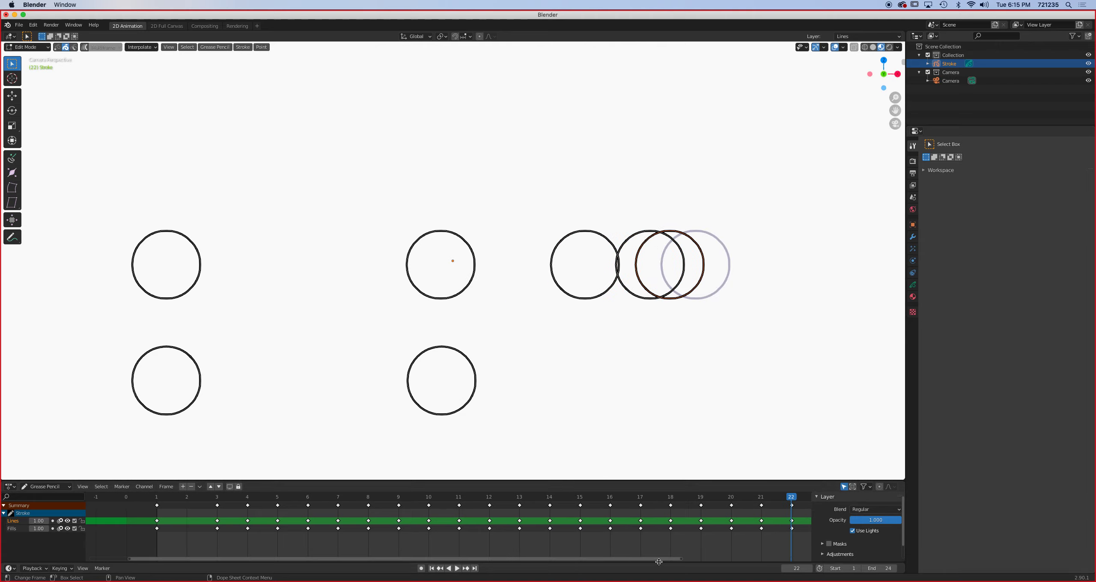
drag(659, 560, 700, 561)
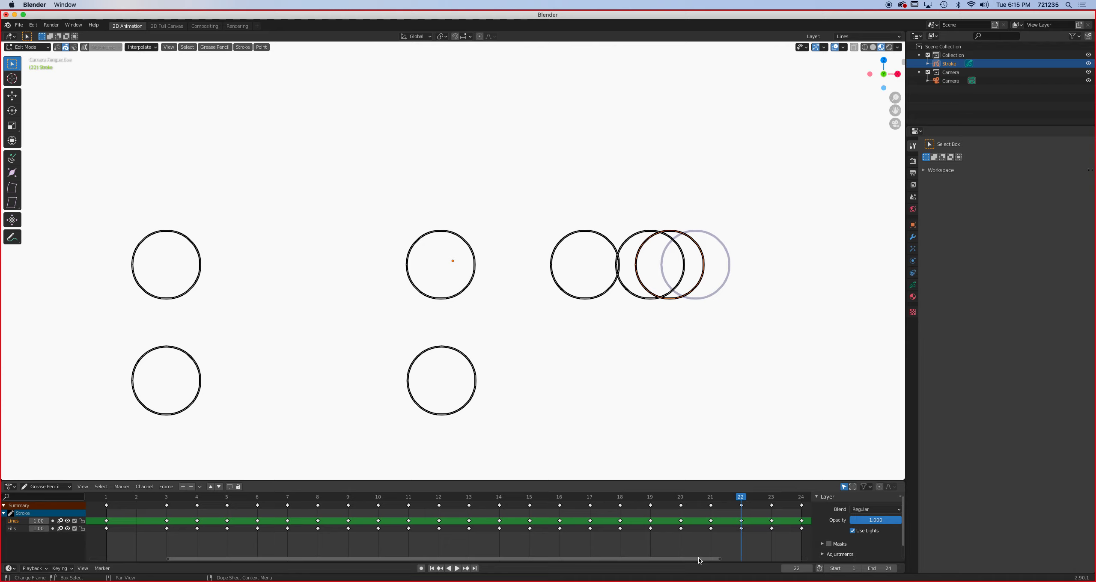
key(space)
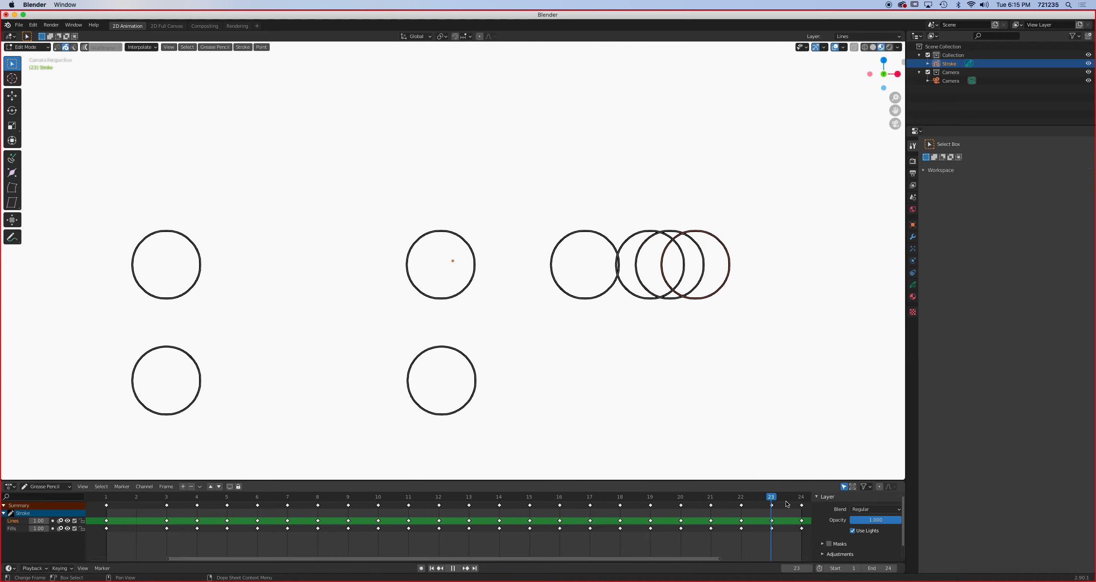
drag(678, 509, 111, 517)
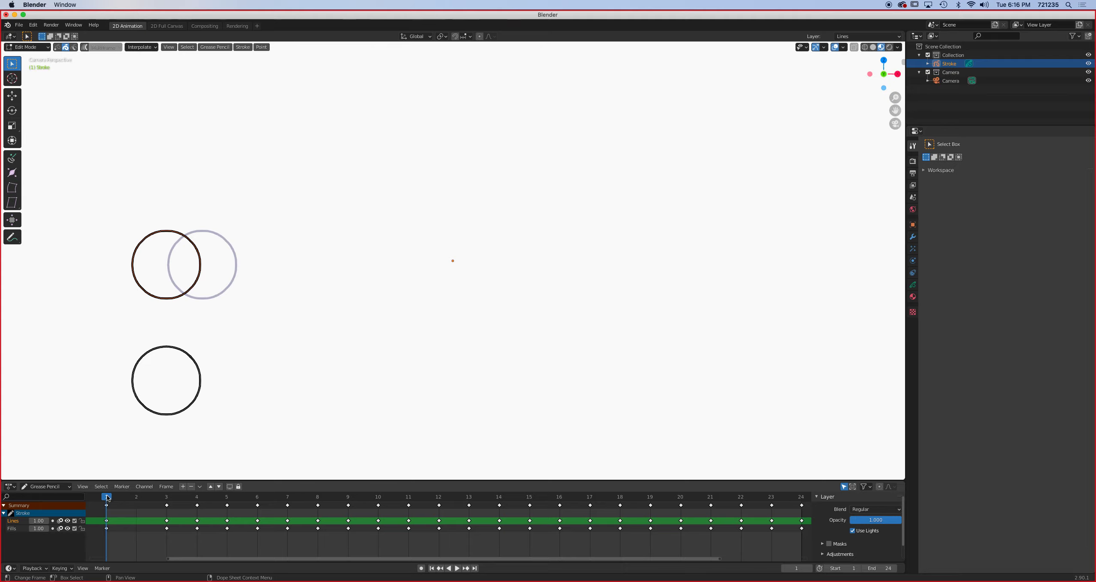
drag(107, 497, 169, 505)
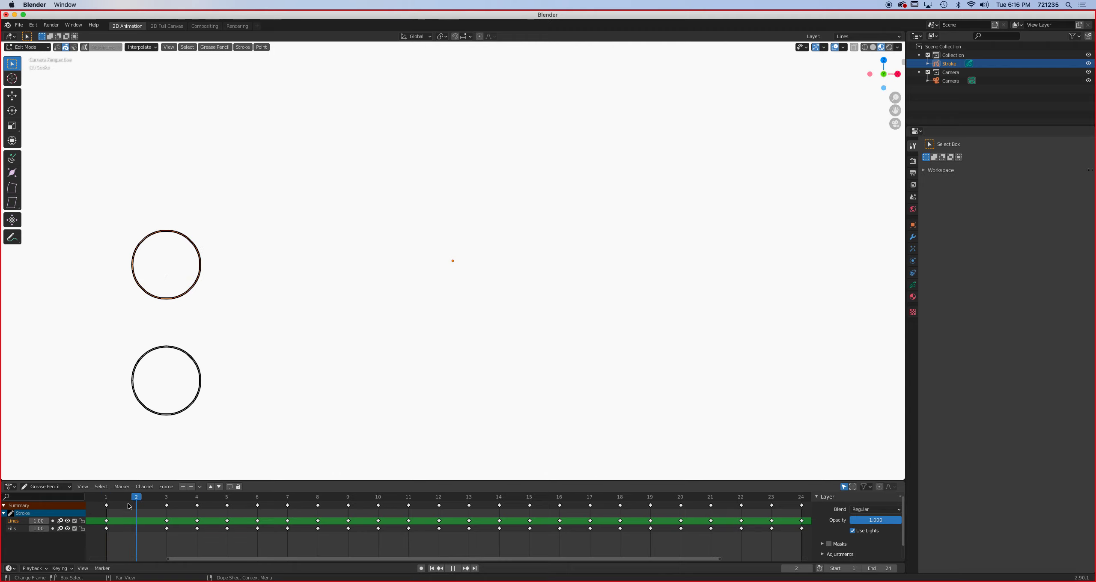
drag(127, 504, 255, 501)
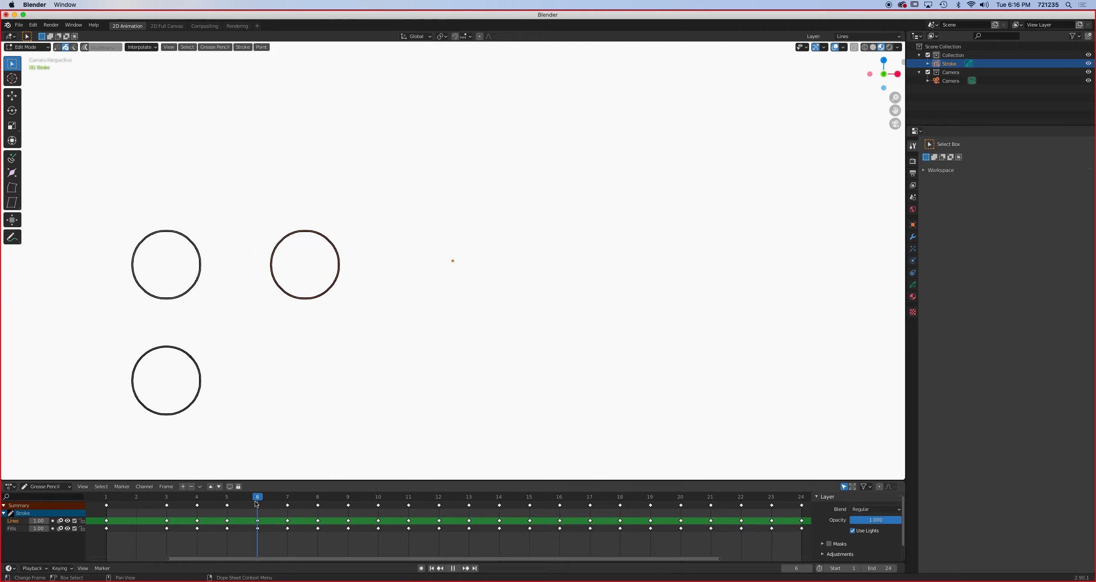
key(space)
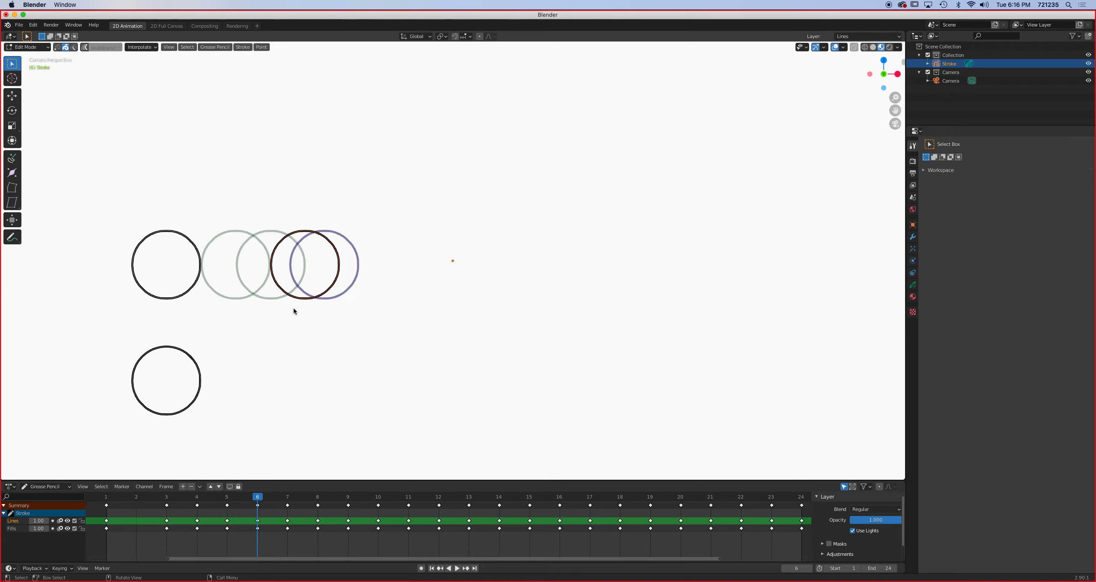
key(space)
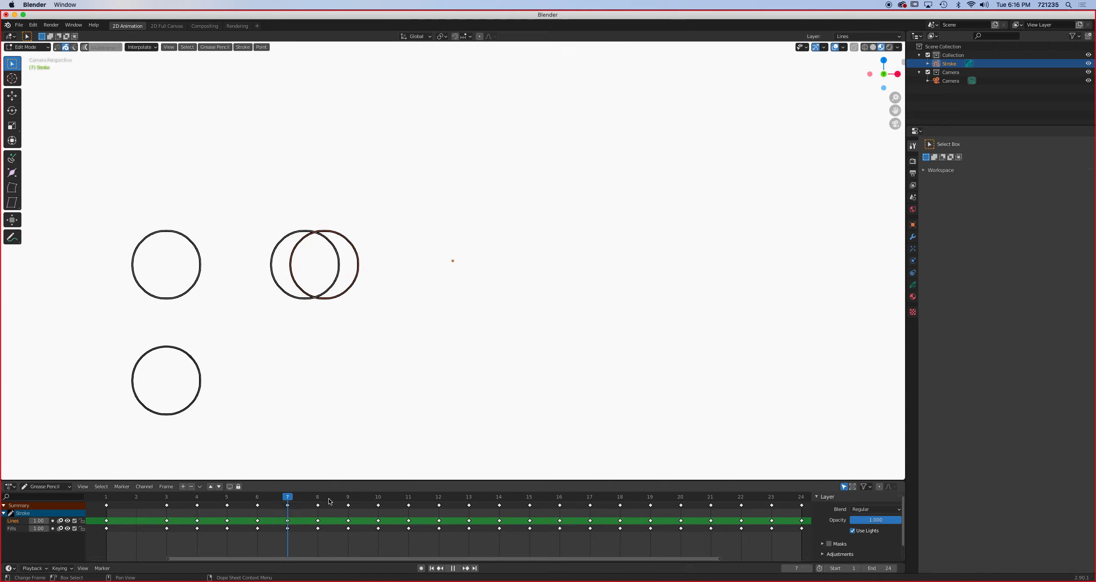
key(space)
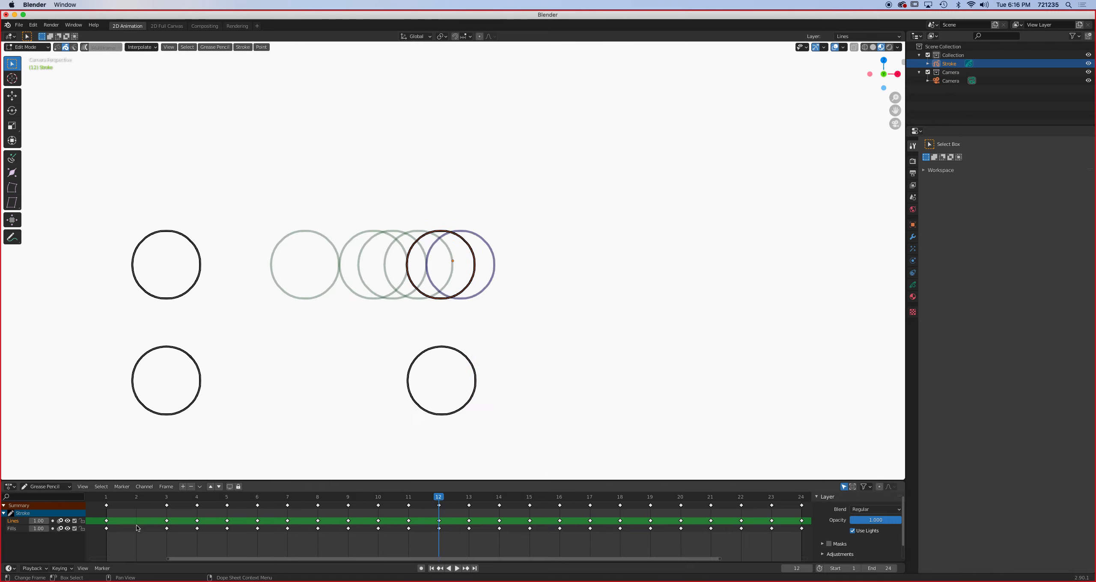
- On frame 2, move the lower circle forward along the X axis by about one twentieth of its diameter
click(136, 498)
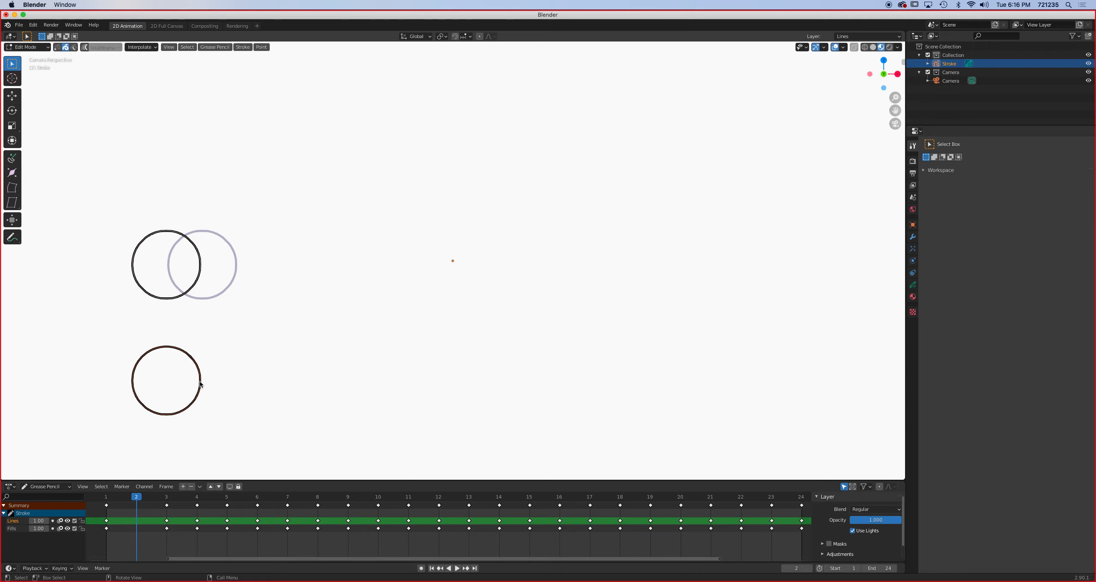
key(g)
key(x)
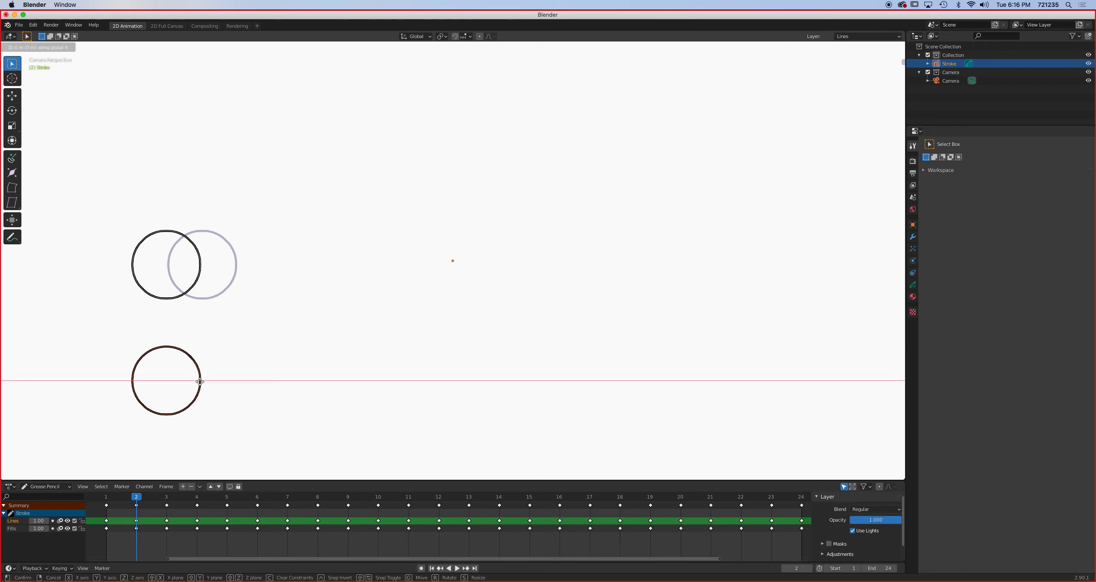
click(202, 381)
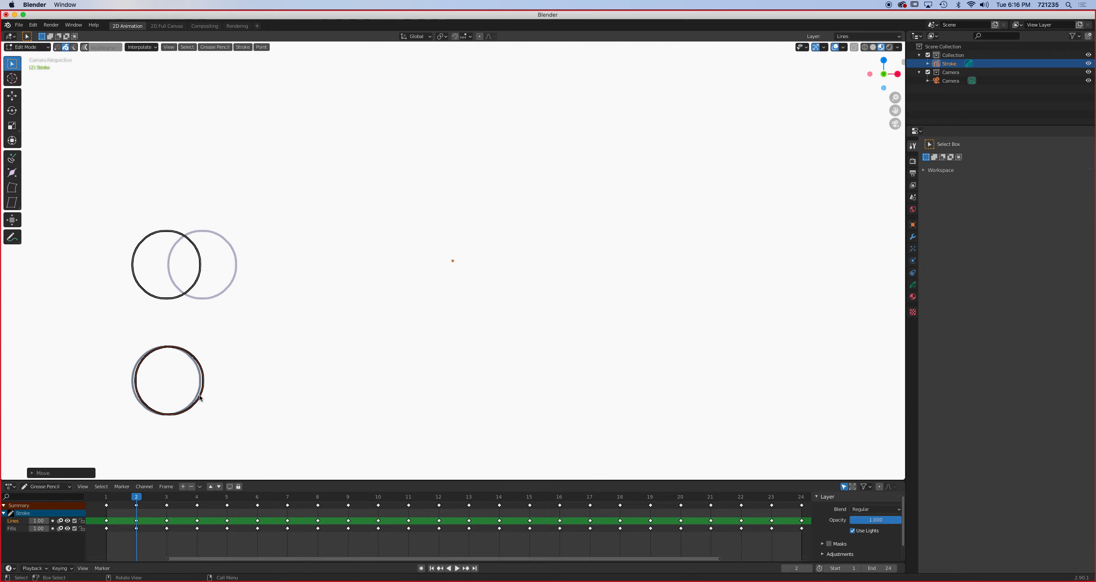
- On frame 3, move the lower circle along the X axis to slightly past its frame 2 position, about a tenth of its diameter from the start
click(167, 498)
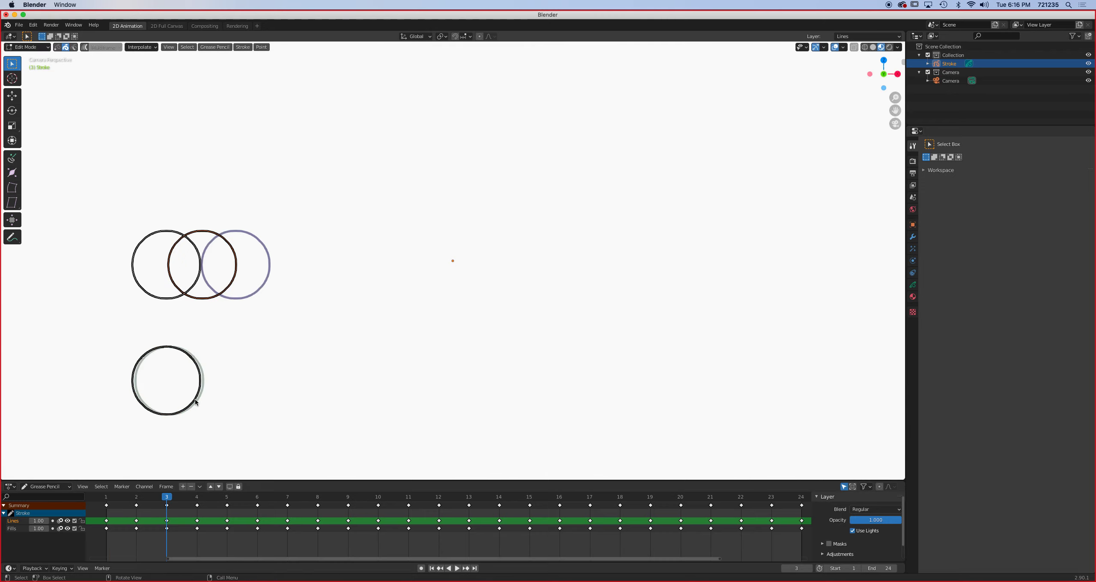
key(g)
key(x)
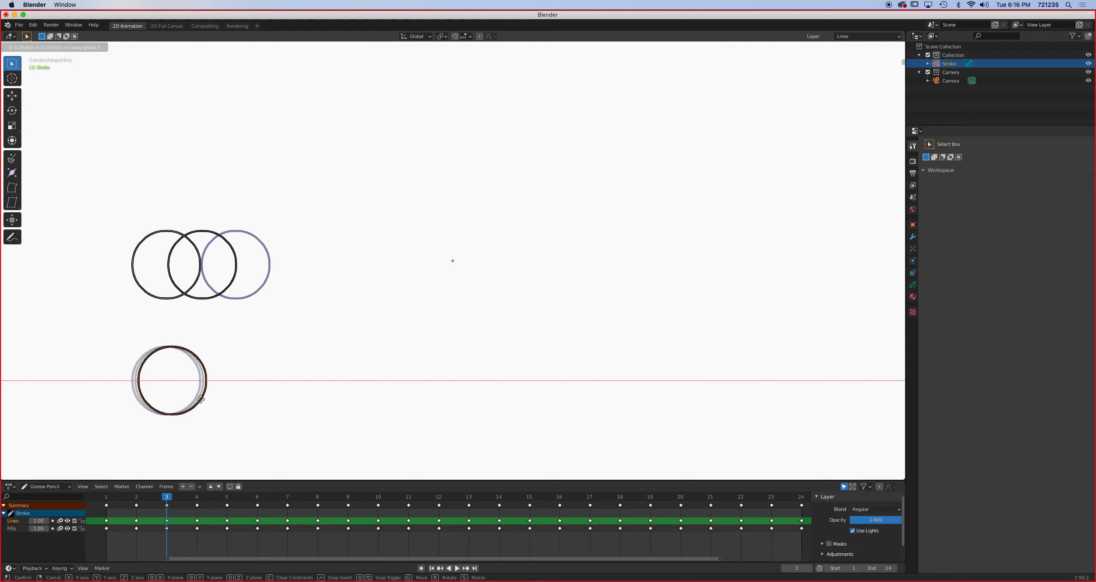
click(200, 399)
- On frame 4, move the lower circle along the X axis to slightly past its frame 3 position
click(199, 496)
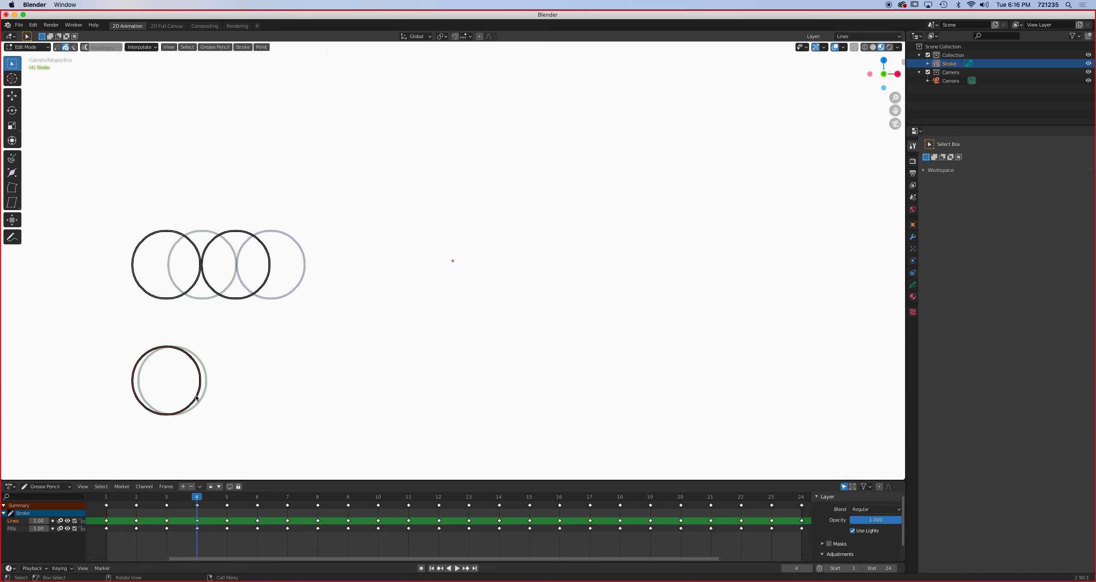
key(g)
key(x)
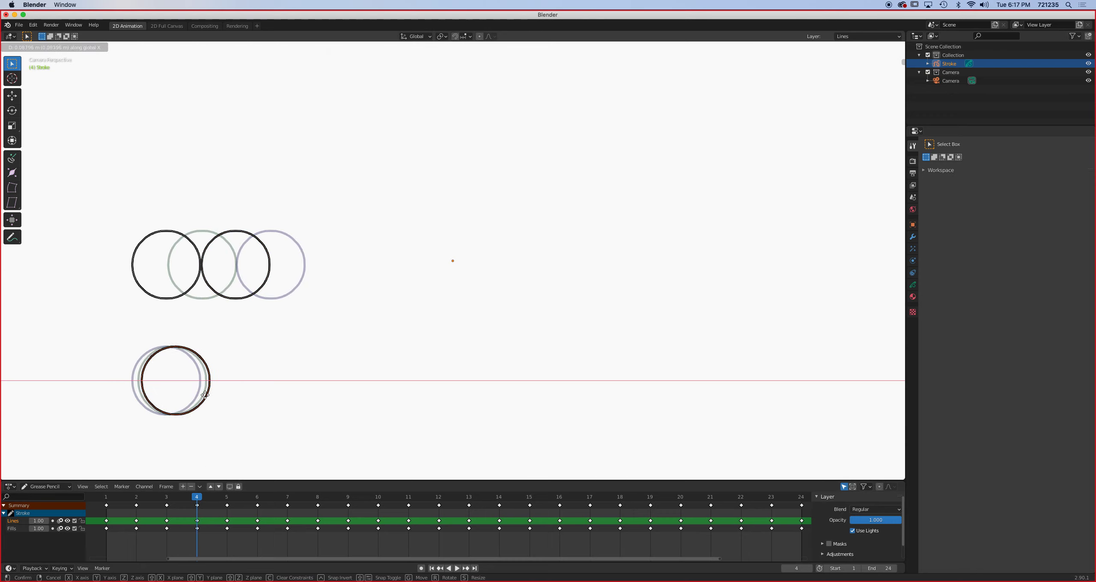
click(205, 395)
- Play back the animation from frame 1 to check the lower circle's first small movements
drag(197, 498, 107, 505)
key(space)
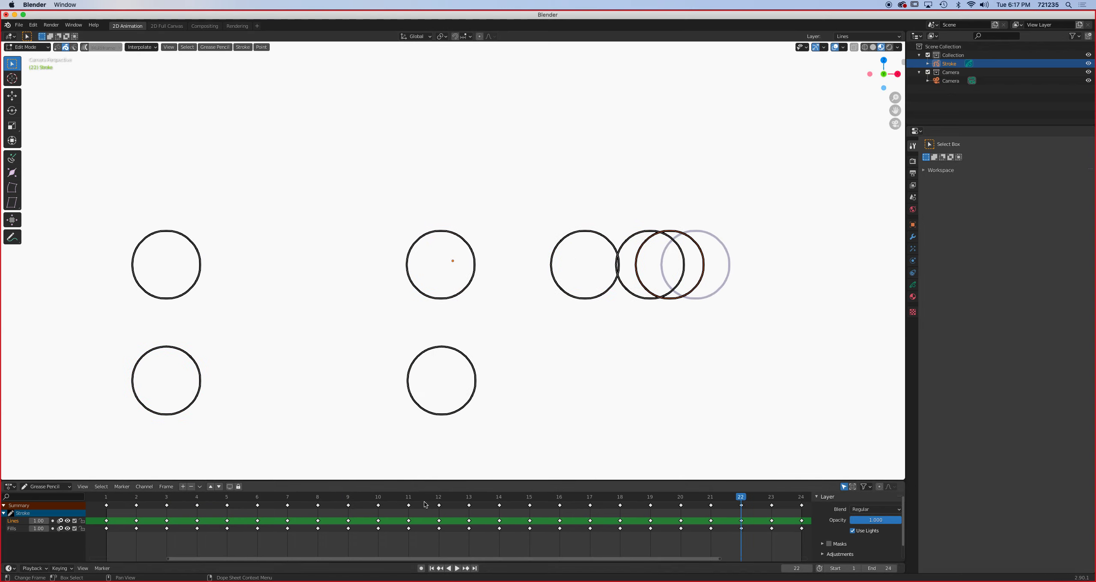
key(Escape)
- On frame 5, move the lower circle along the X axis to just past its frame 4 position, with a slightly wider gap than before
drag(119, 511, 223, 505)
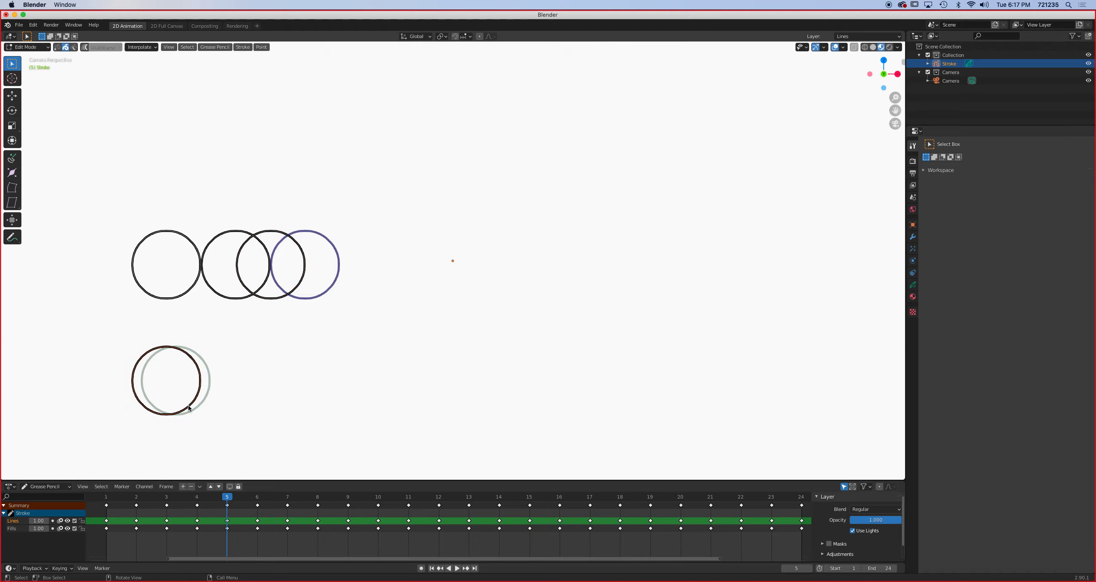
key(g)
key(x)
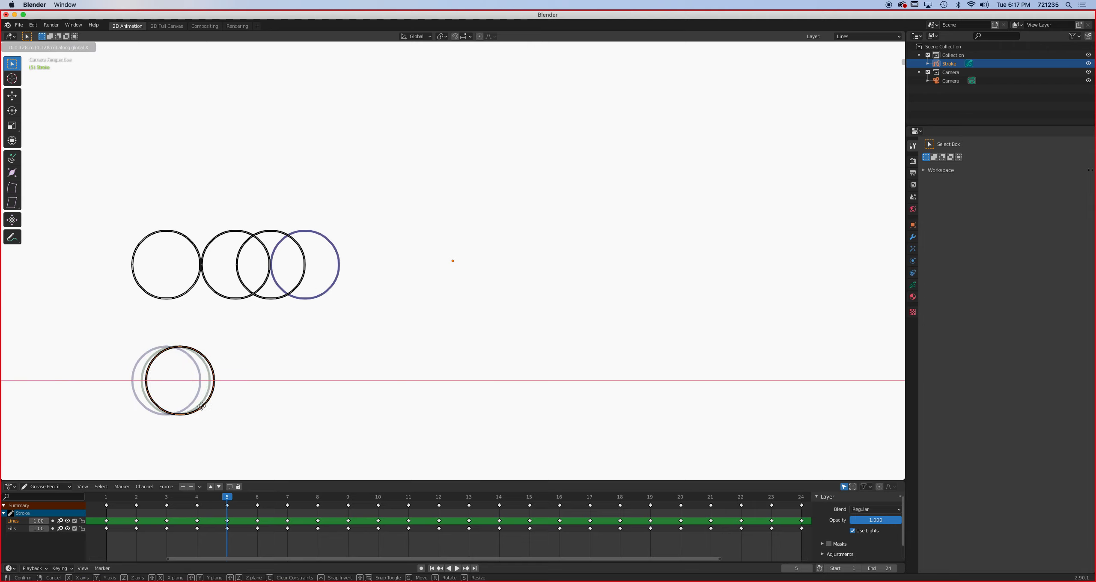
click(201, 408)
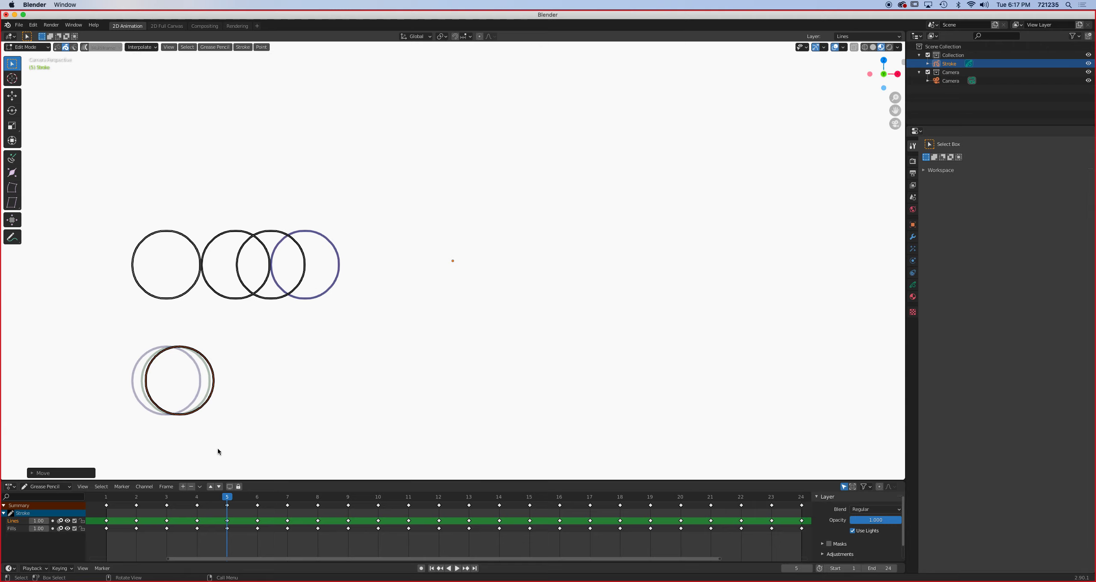
- On frame 6, move the lower circle along the X axis about a tenth of its diameter past its frame 5 position
click(257, 499)
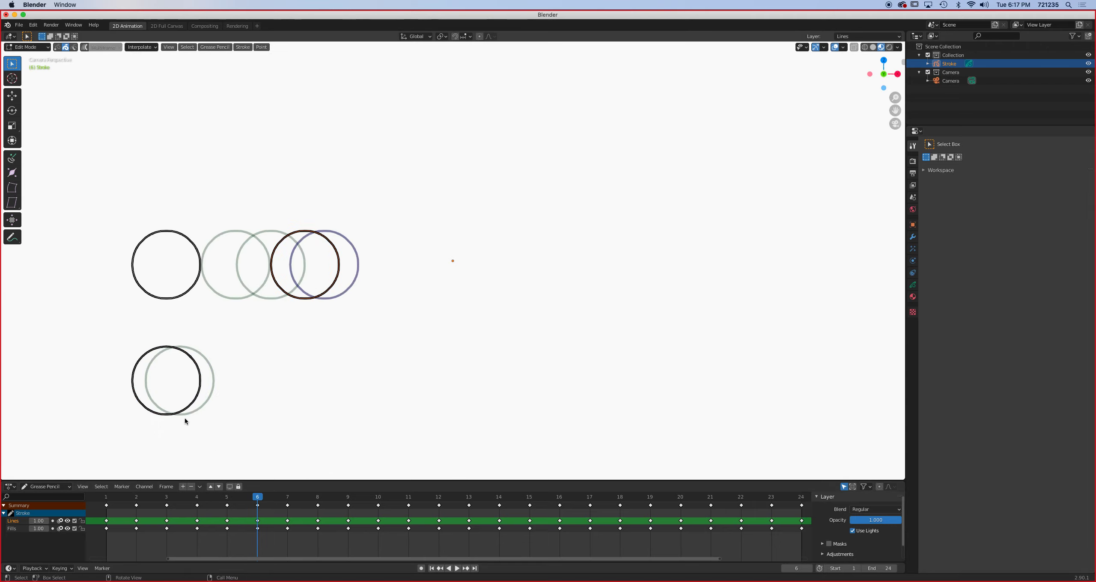
key(g)
key(x)
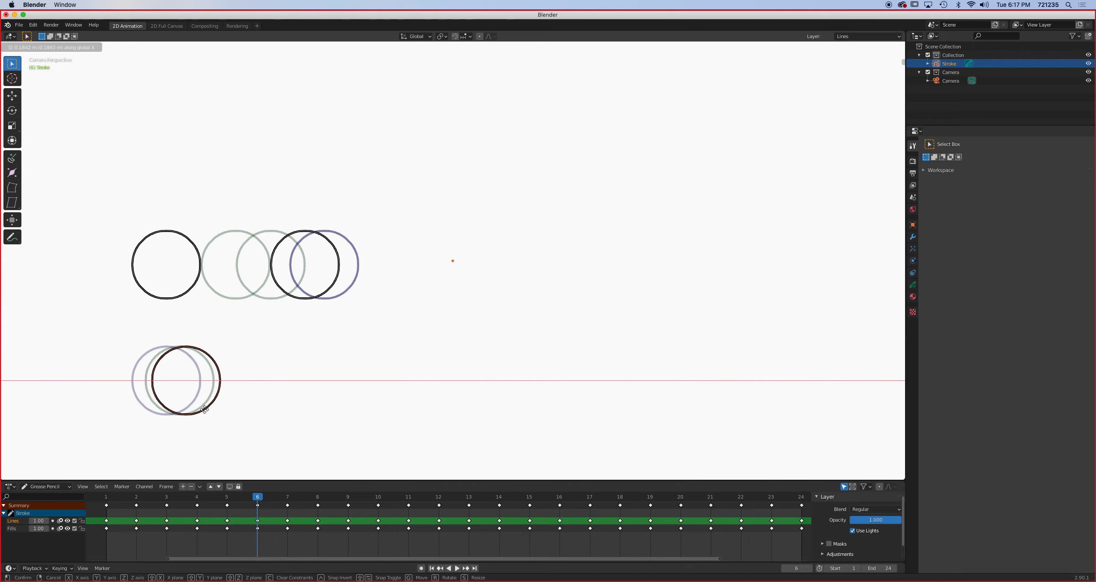
click(205, 410)
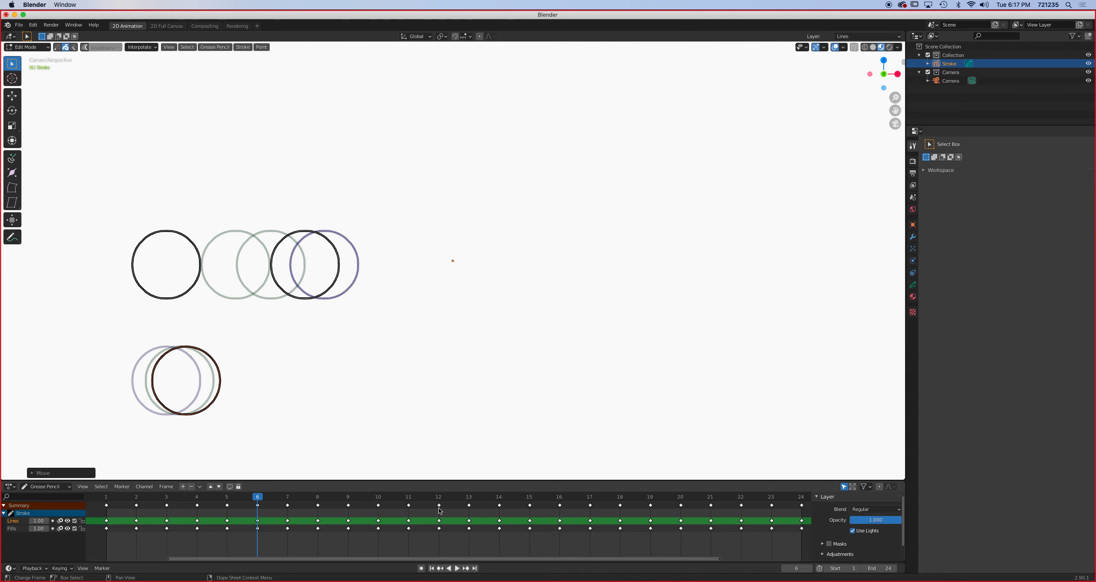
- On frame 7, move the lower circle along the X axis slightly more than a tenth of its diameter past its frame 6 position
click(289, 500)
key(g)
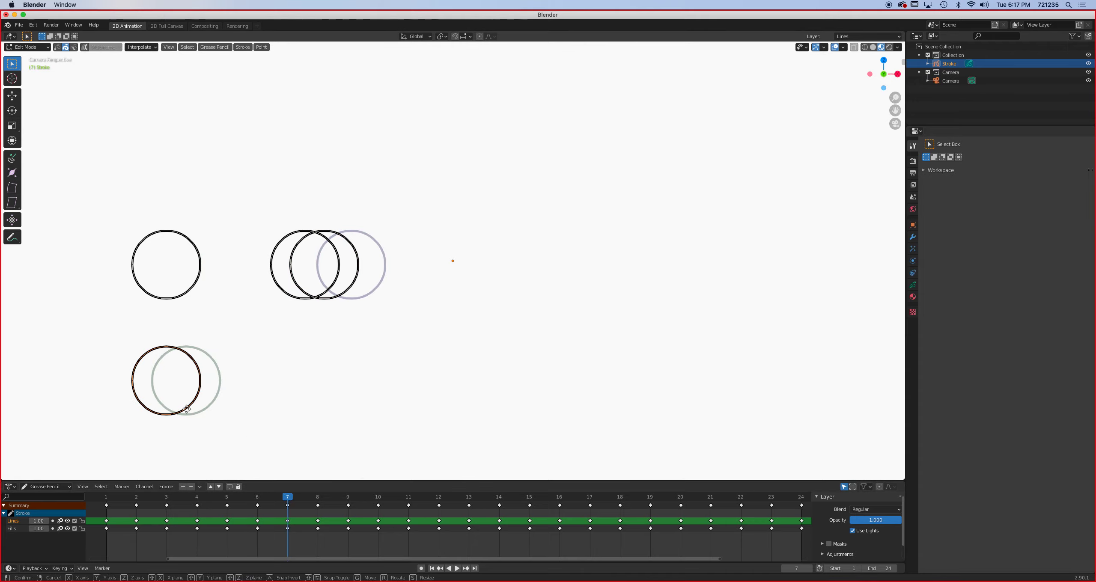
key(x)
click(214, 411)
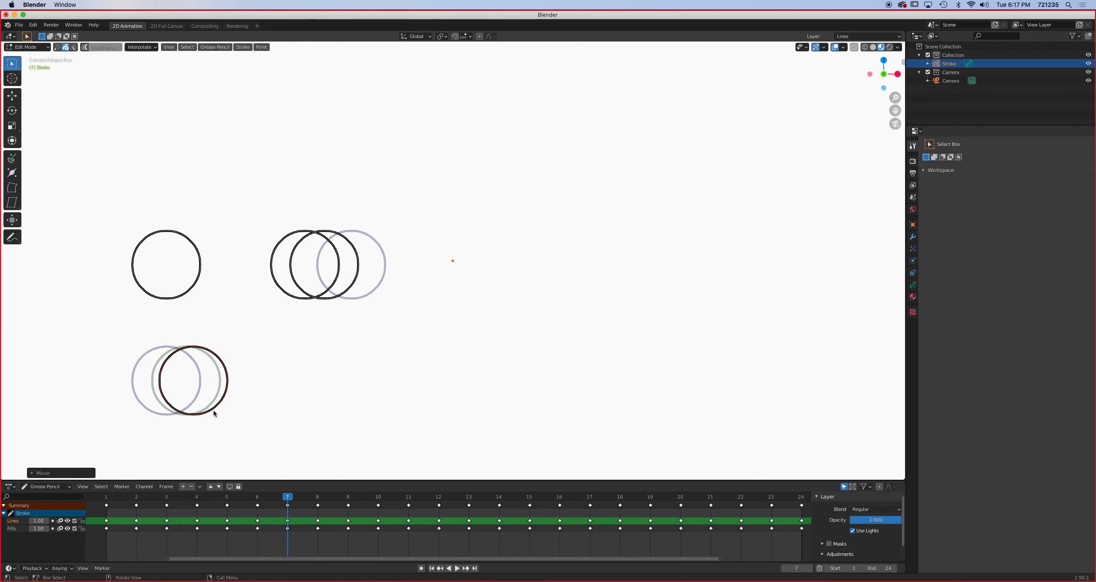
- On frame 8, move the lower circle along the X axis about a fifth of its diameter past its frame 7 position
mouse_move(288, 496)
mouse_down()
mouse_move(235, 494)
mouse_move(304, 495)
mouse_up()
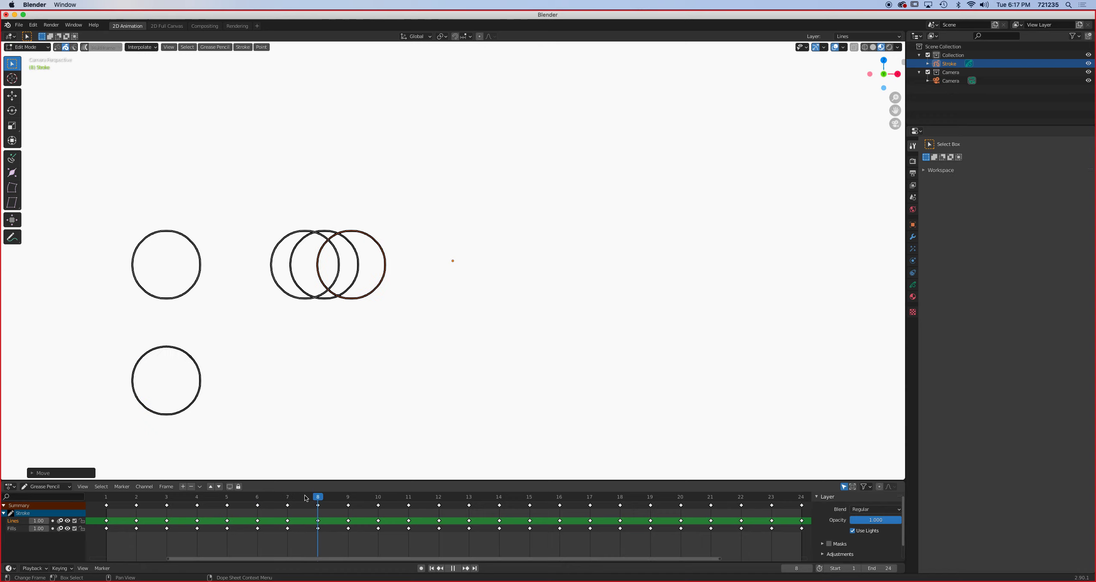
key(g)
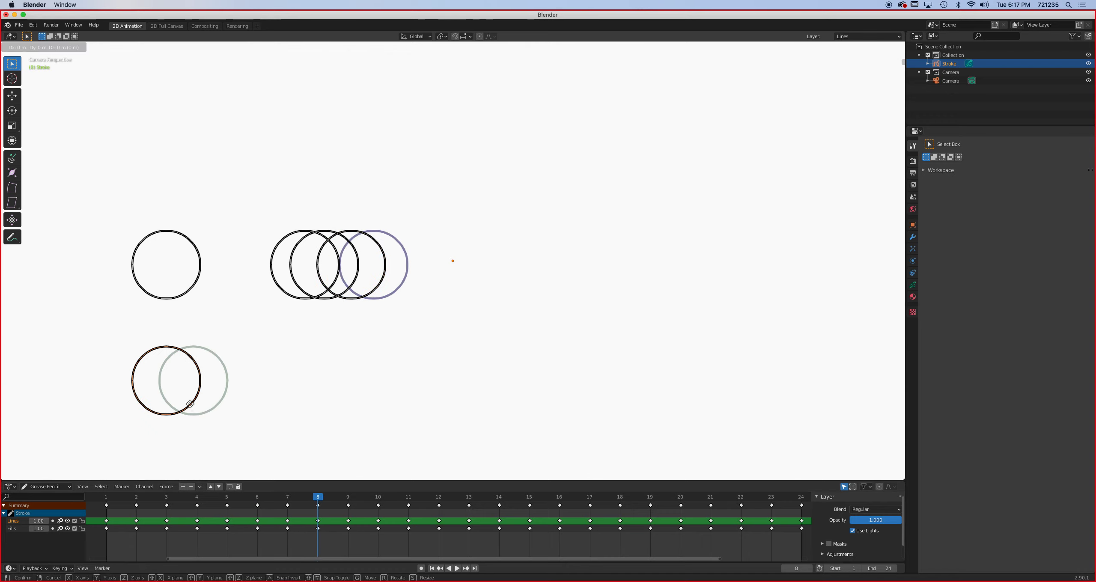
key(x)
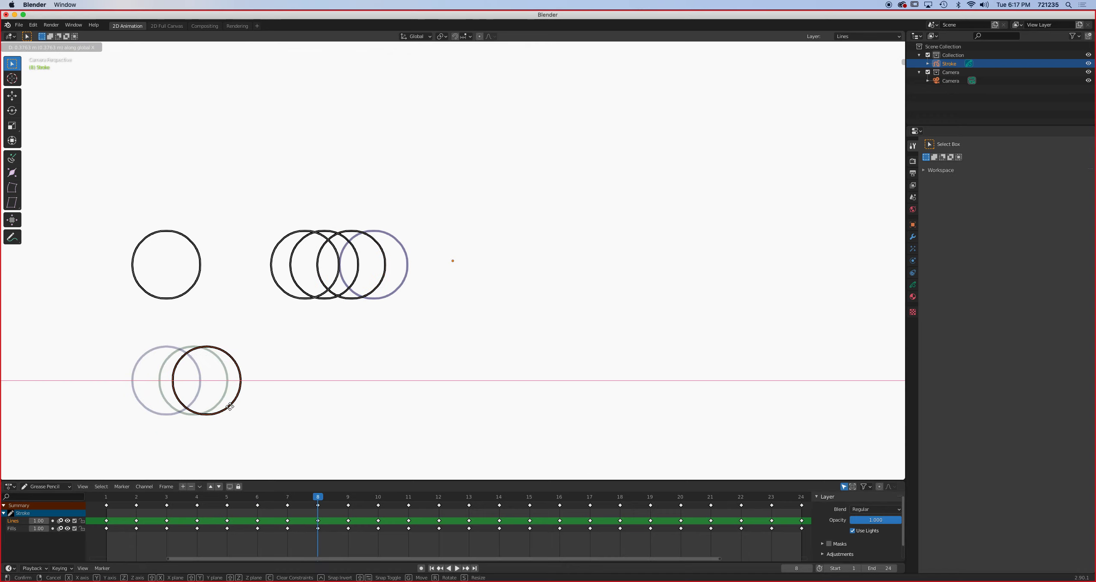
click(230, 406)
- On frame 9, move the lower circle along the X axis about a quarter of its diameter past its frame 8 position
click(345, 499)
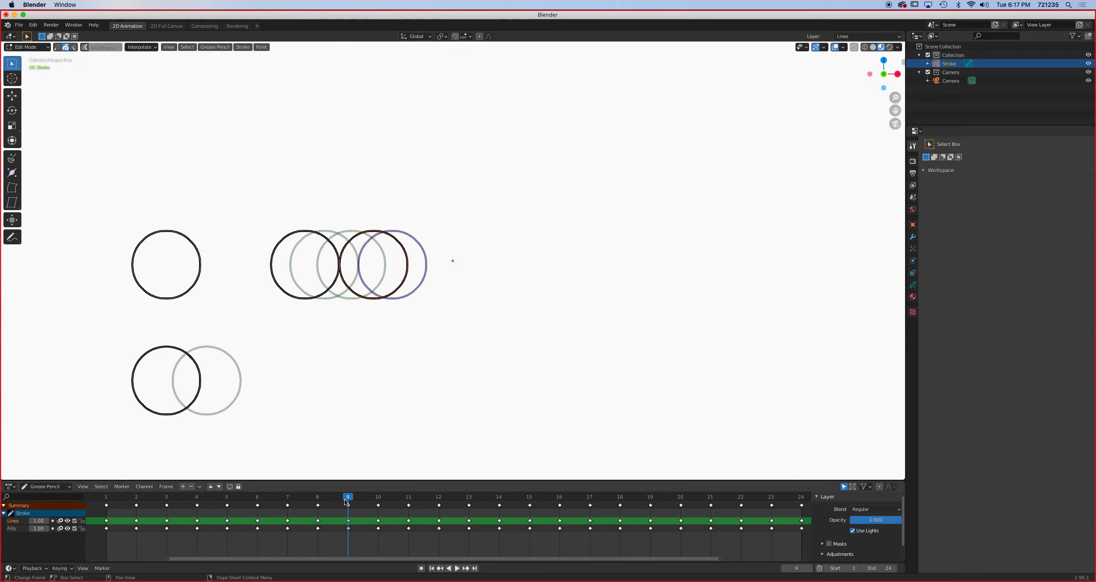
key(g)
key(x)
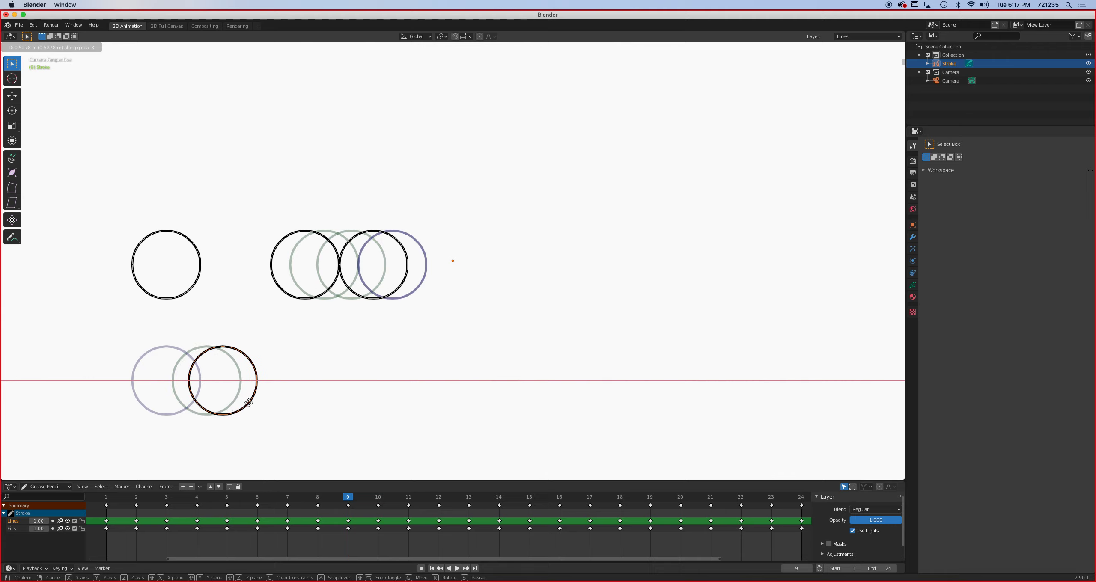
click(248, 403)
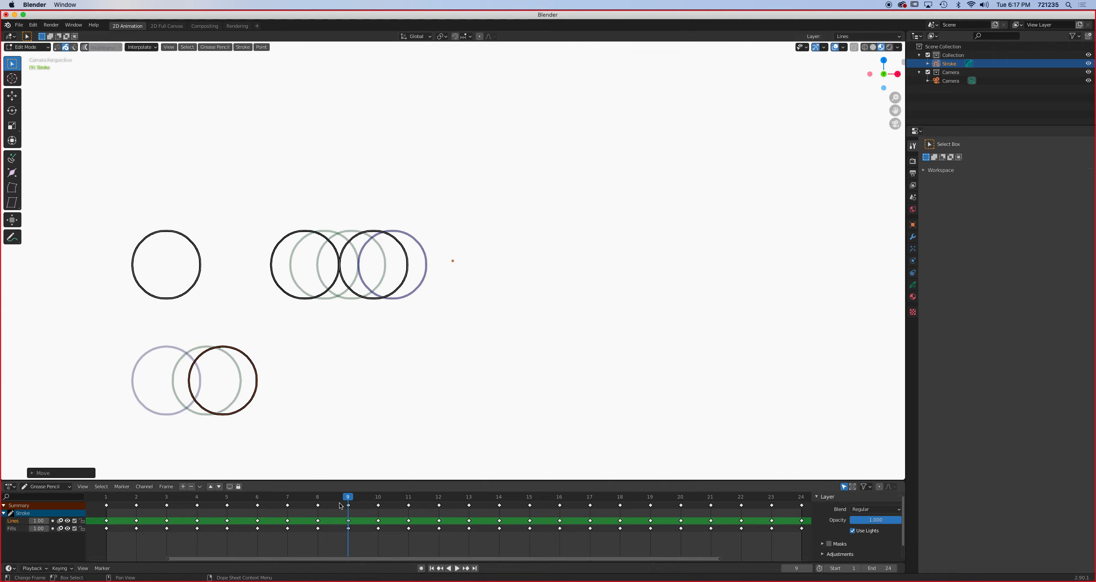
- On frame 10, move the lower circle along the X axis about half its diameter past its frame 9 position
key(Right)
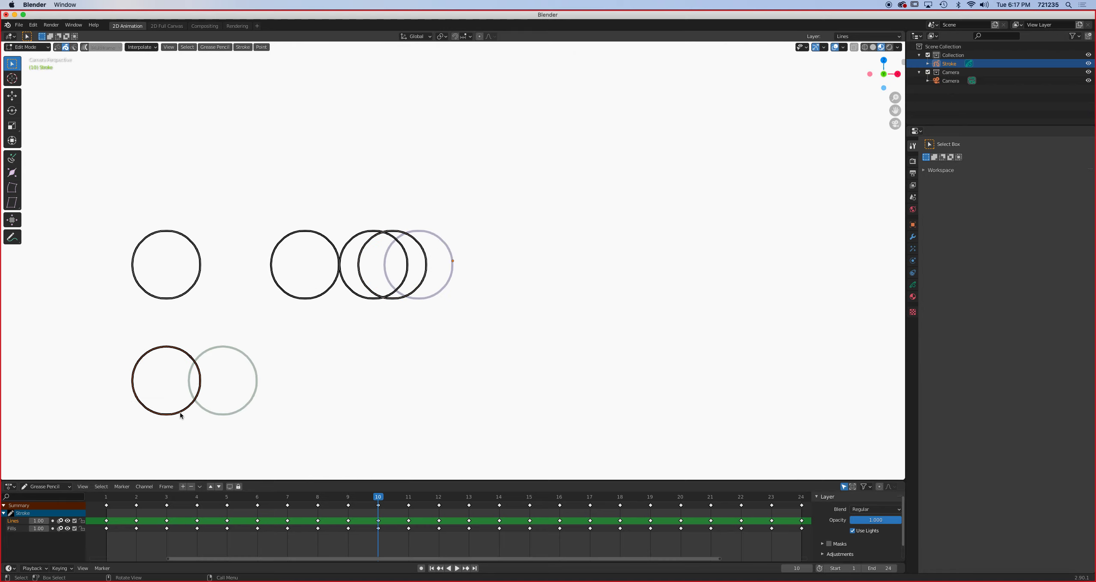
key(g)
key(x)
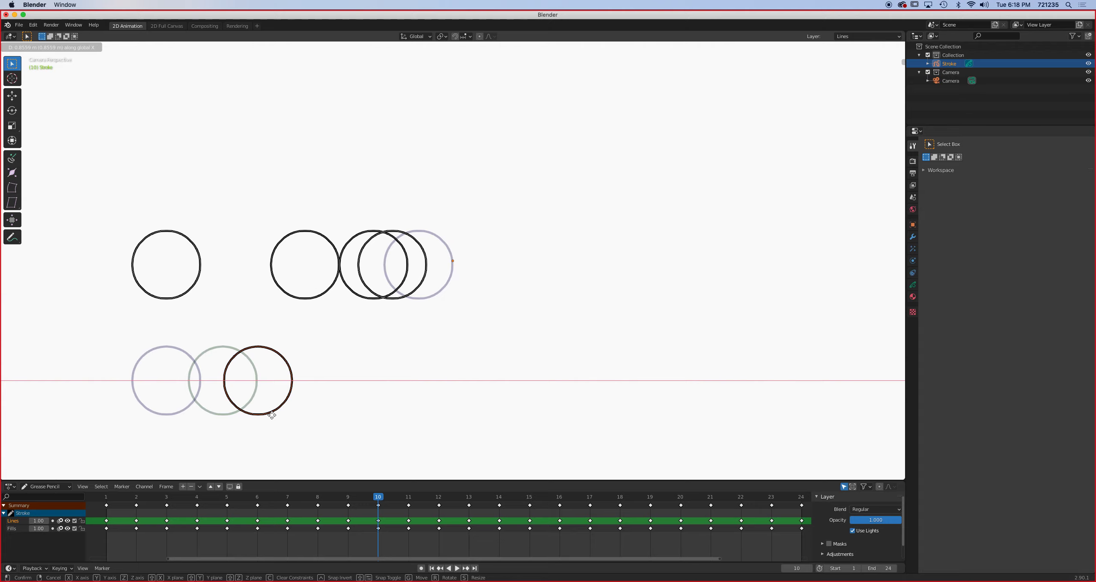
click(271, 414)
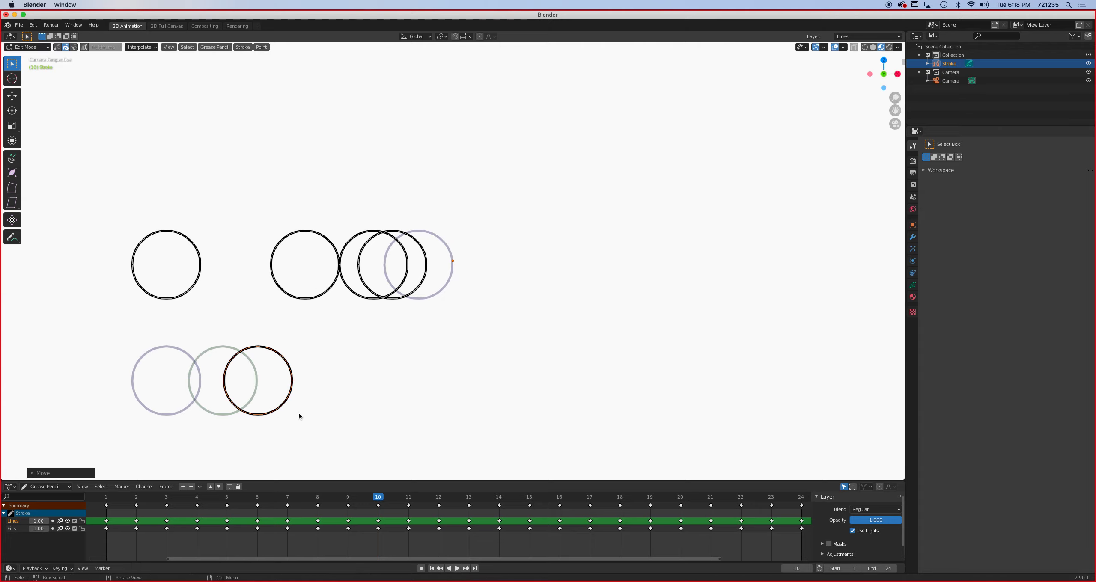
- On frame 11, move the lower circle along the X axis to midway between its frame 10 and frame 12 positions
click(407, 497)
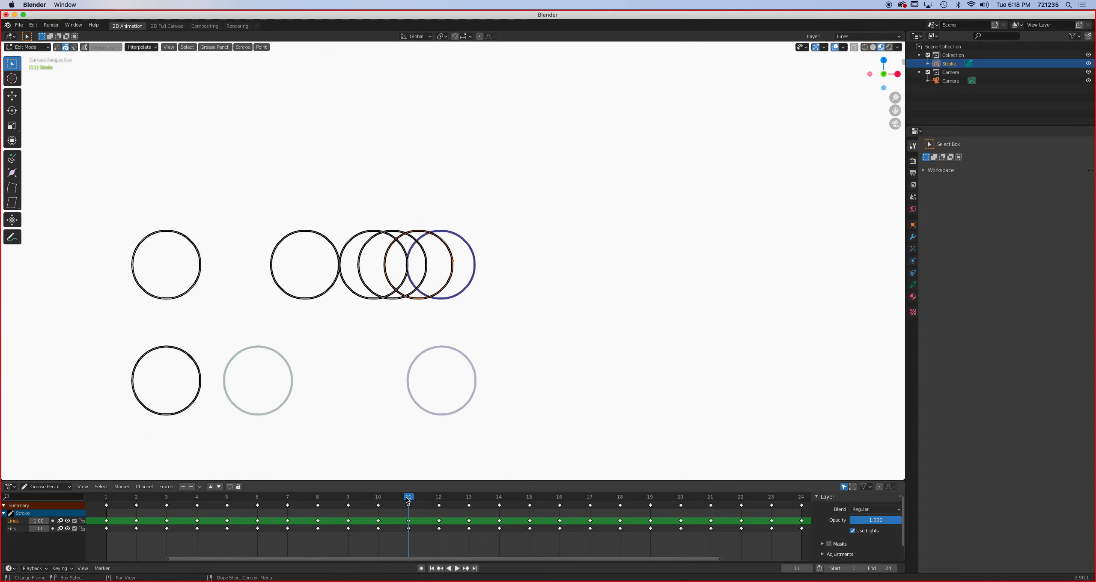
click(193, 408)
key(g)
key(x)
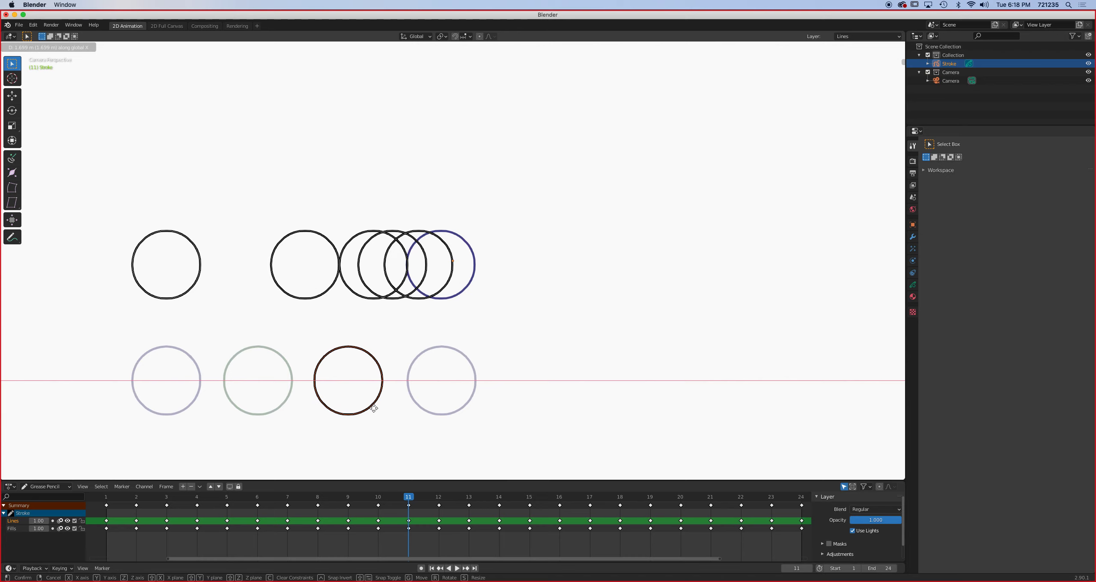
click(370, 408)
- Play back the animation and scrub through to frame 12 to check the lower circle's acceleration
click(457, 569)
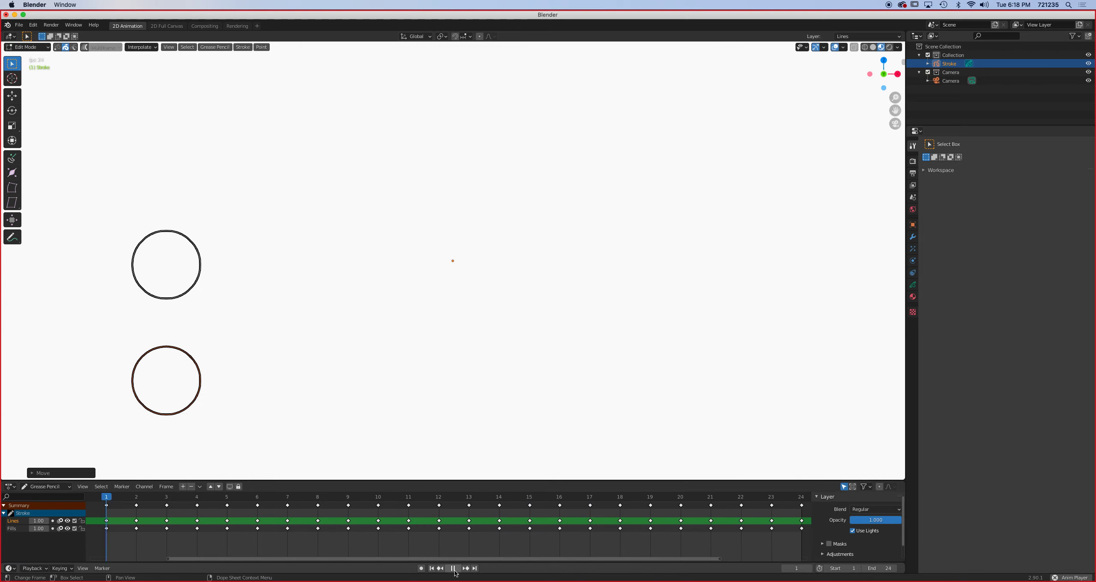
key(space)
drag(257, 499, 440, 501)
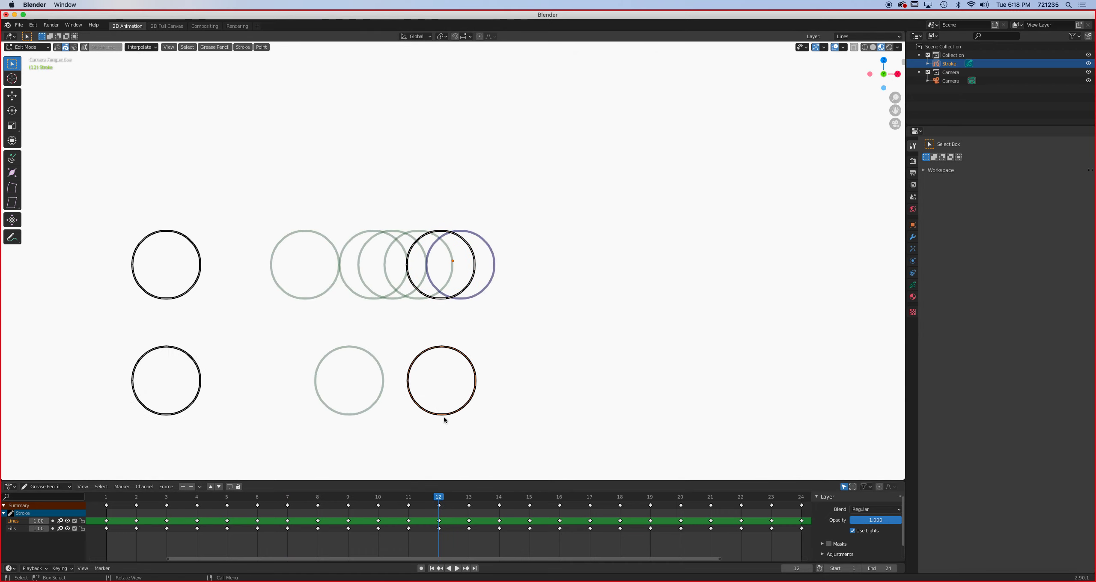
- On frame 13, move the lower circle along the X axis about one and a half diameters past its frame 12 position
click(466, 497)
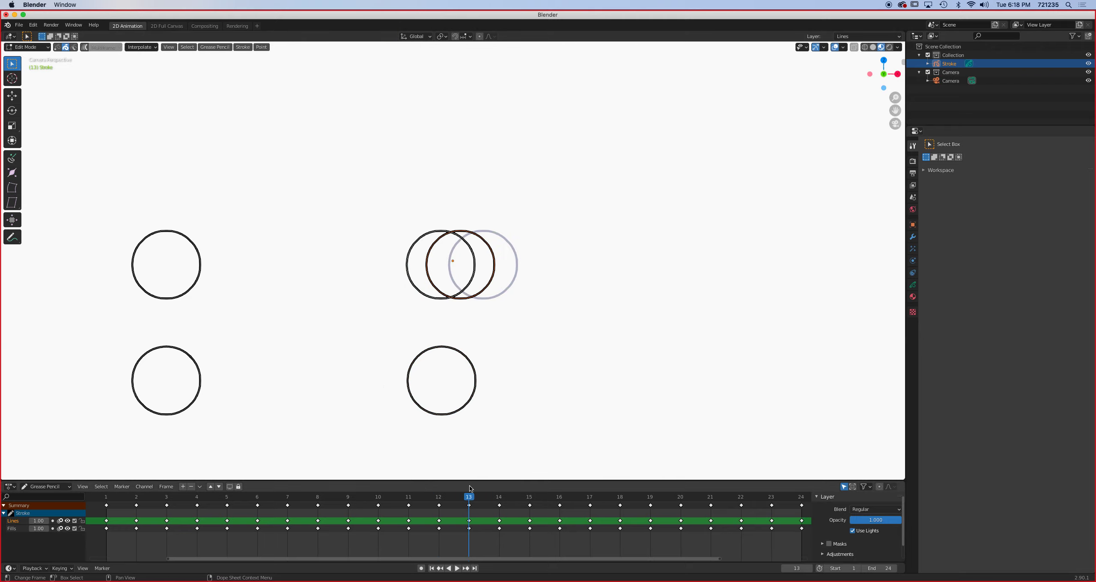
key(g)
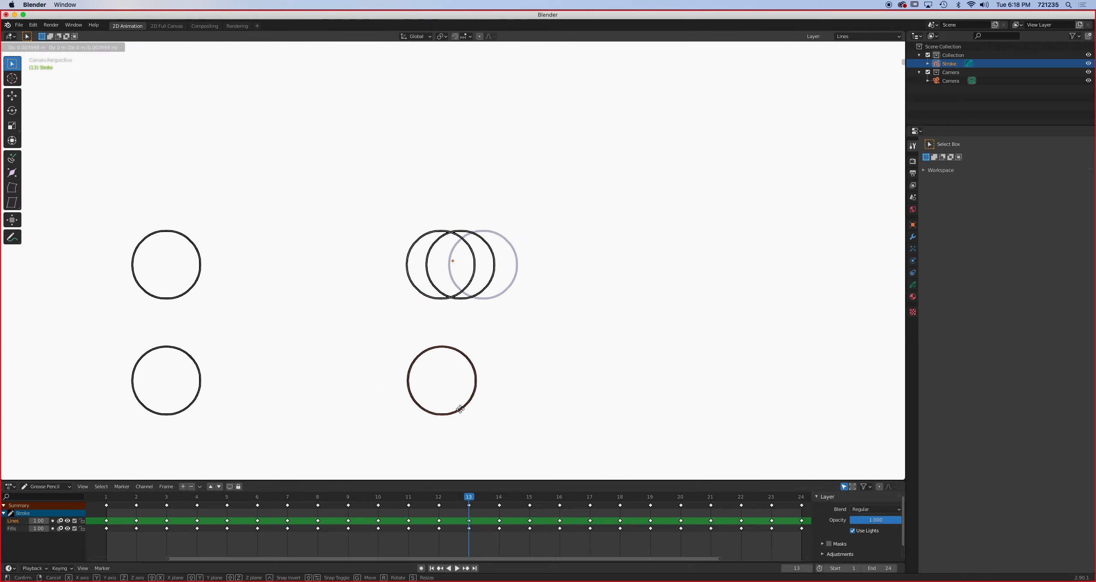
key(x)
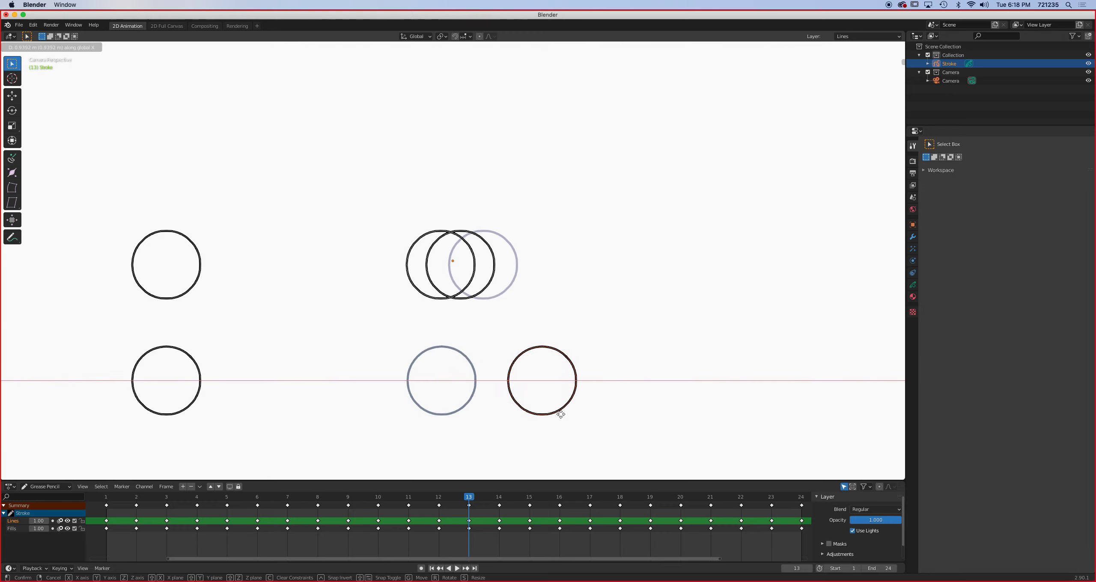
click(565, 414)
- On frame 14, move the lower circle along the X axis slightly less than one diameter past its frame 13 position
drag(469, 501, 500, 500)
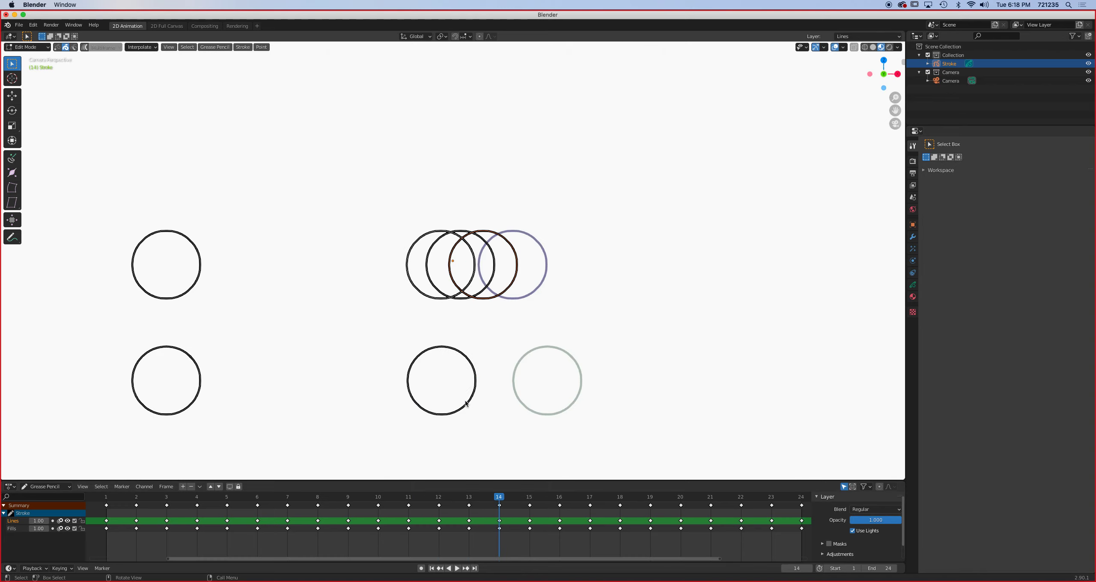
key(g)
key(x)
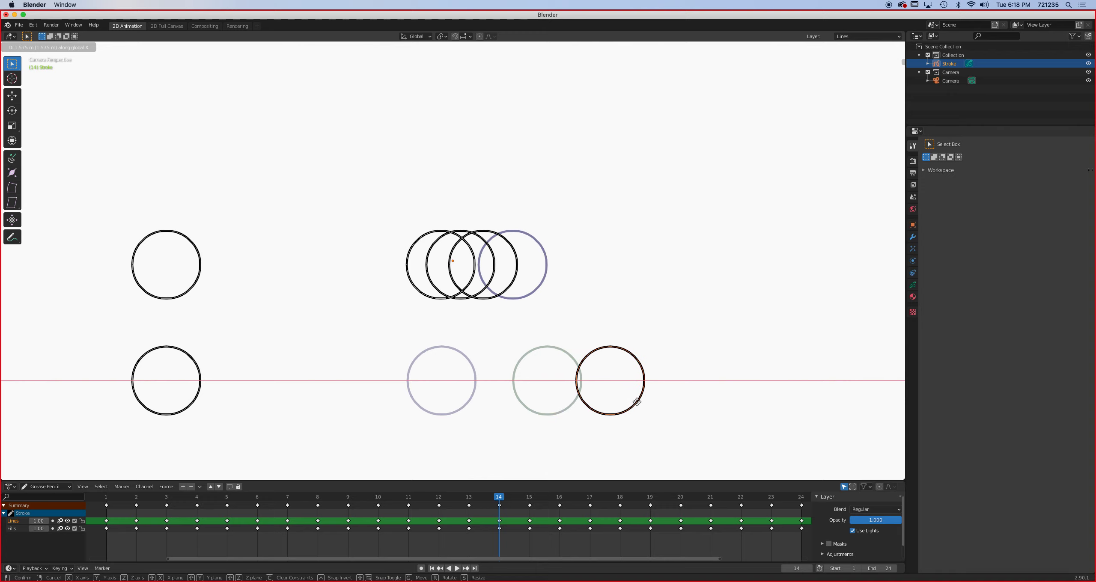
click(638, 402)
- Preview the motion, and on frame 15 move the lower circle along the X axis about a third of its diameter past its frame 14 position
key(space)
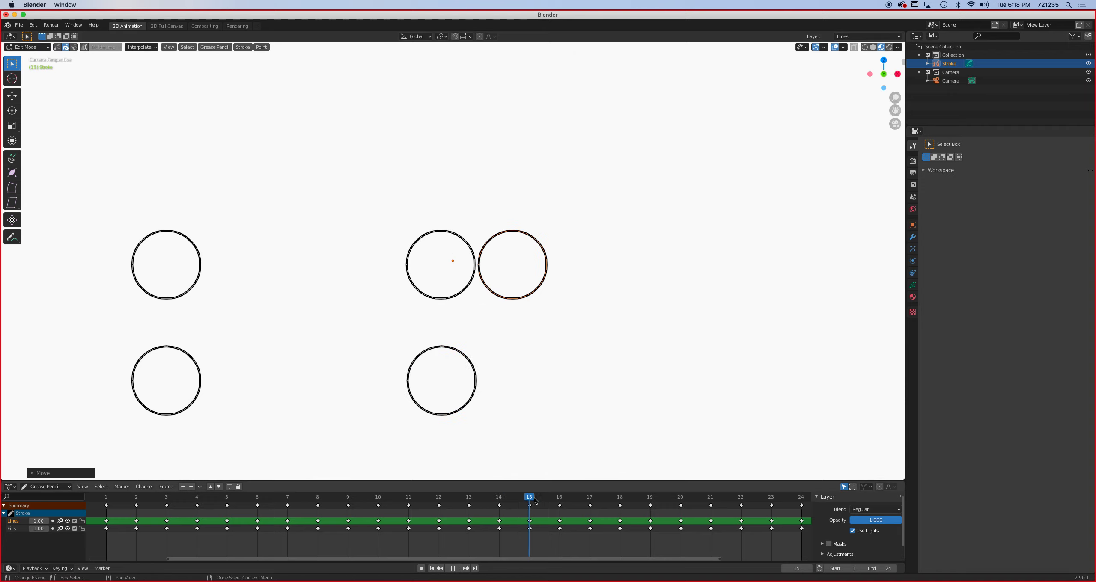
drag(769, 498, 519, 503)
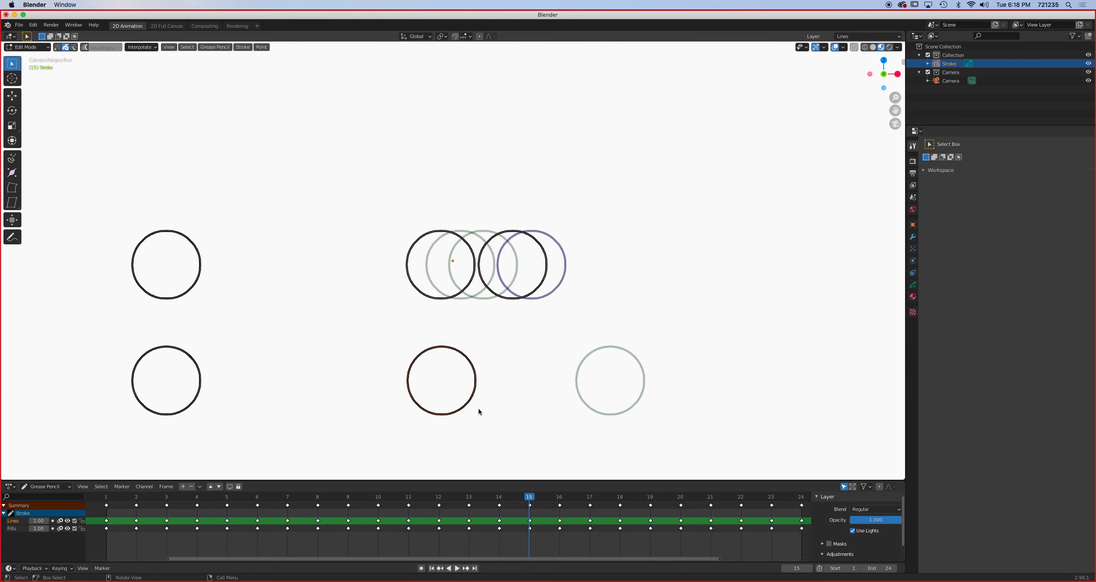
key(g)
key(x)
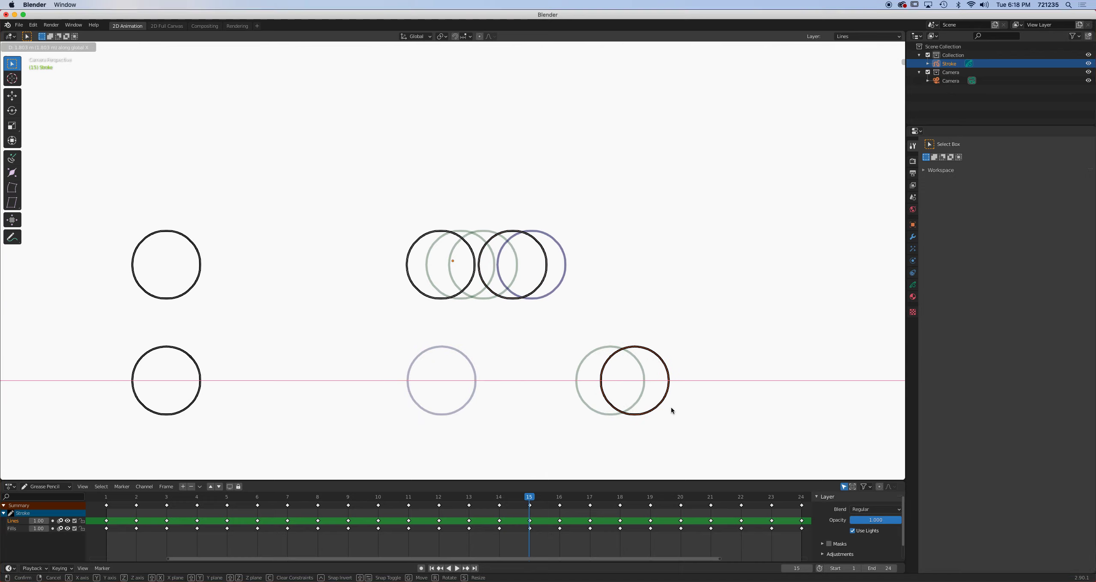
click(672, 409)
- On frame 16, move the lower circle along the X axis about a sixth of its diameter past its frame 15 position
click(560, 497)
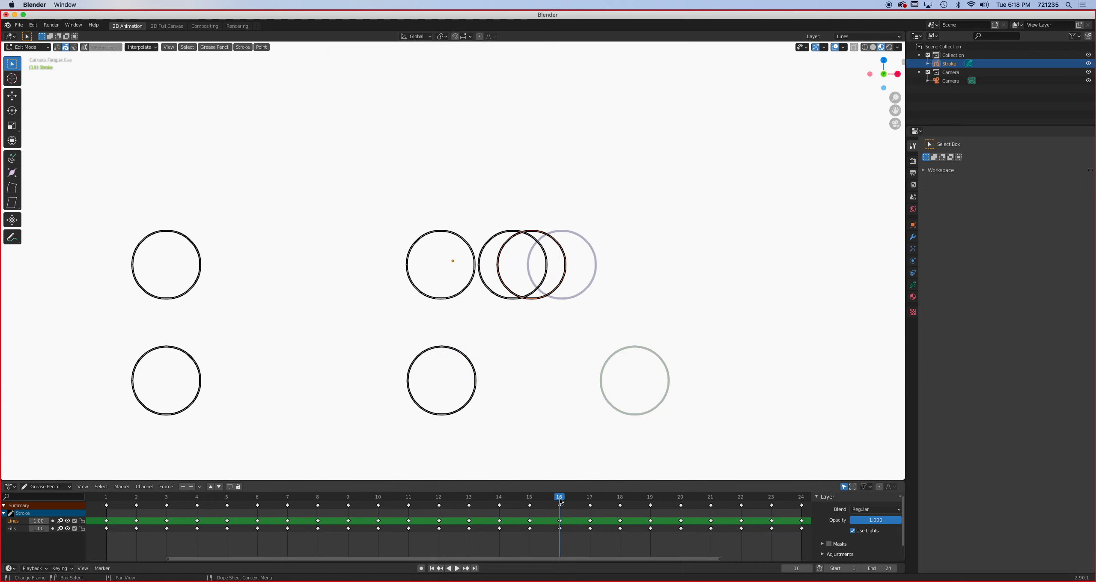
click(468, 401)
key(g)
key(x)
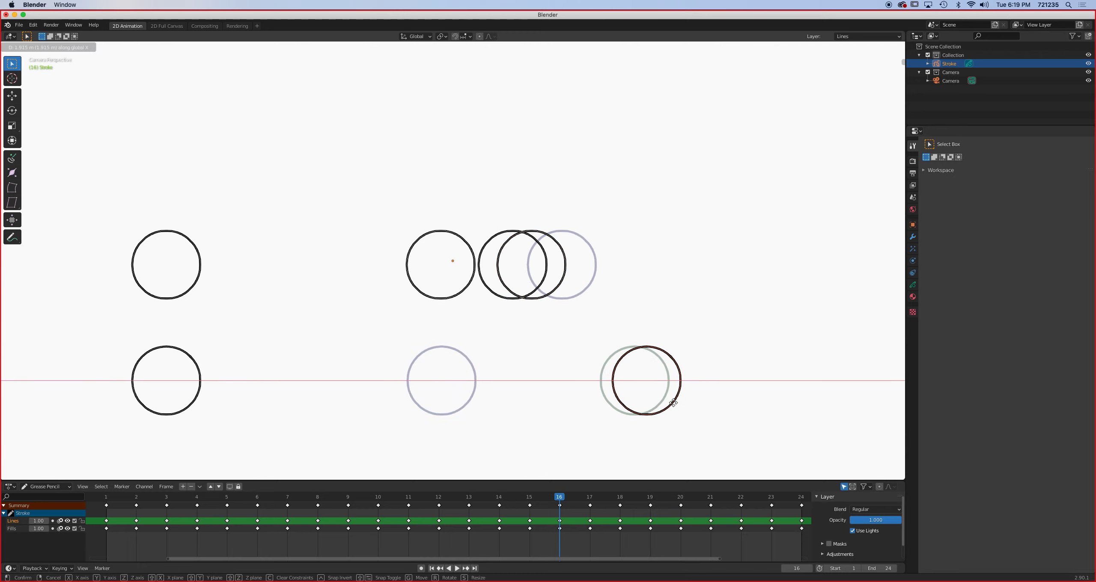
click(673, 402)
- On frame 17, move the lower circle along the X axis slightly less than a tenth of its diameter past its frame 16 position
key(Right)
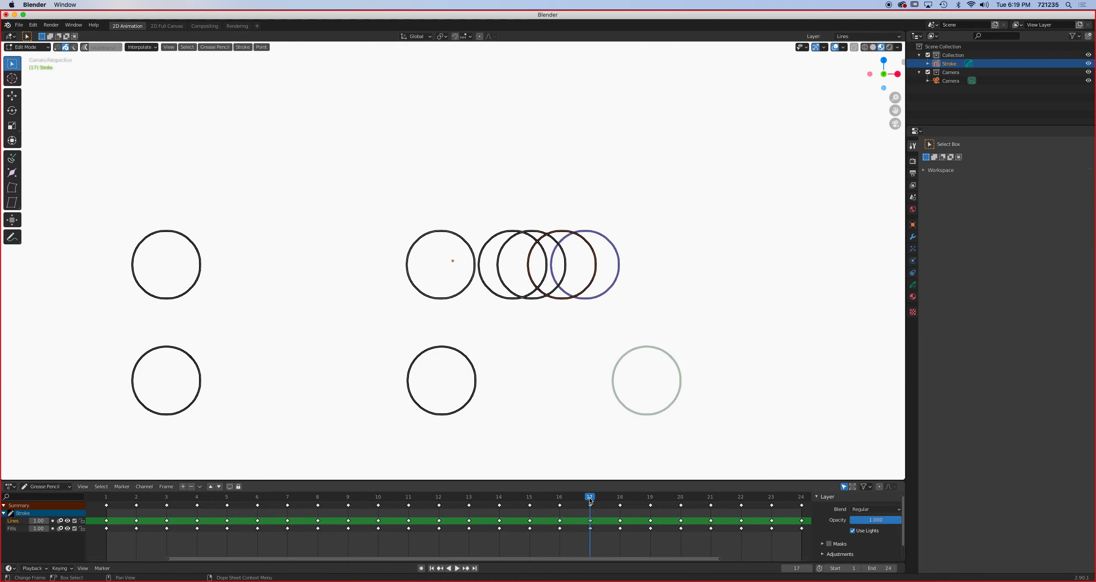
key(g)
key(x)
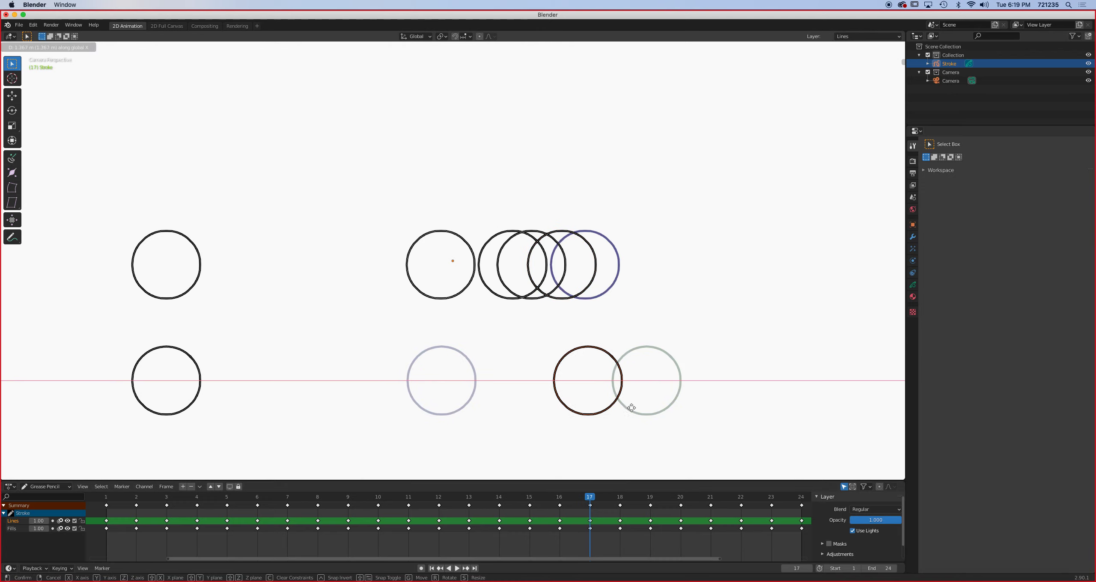
click(676, 410)
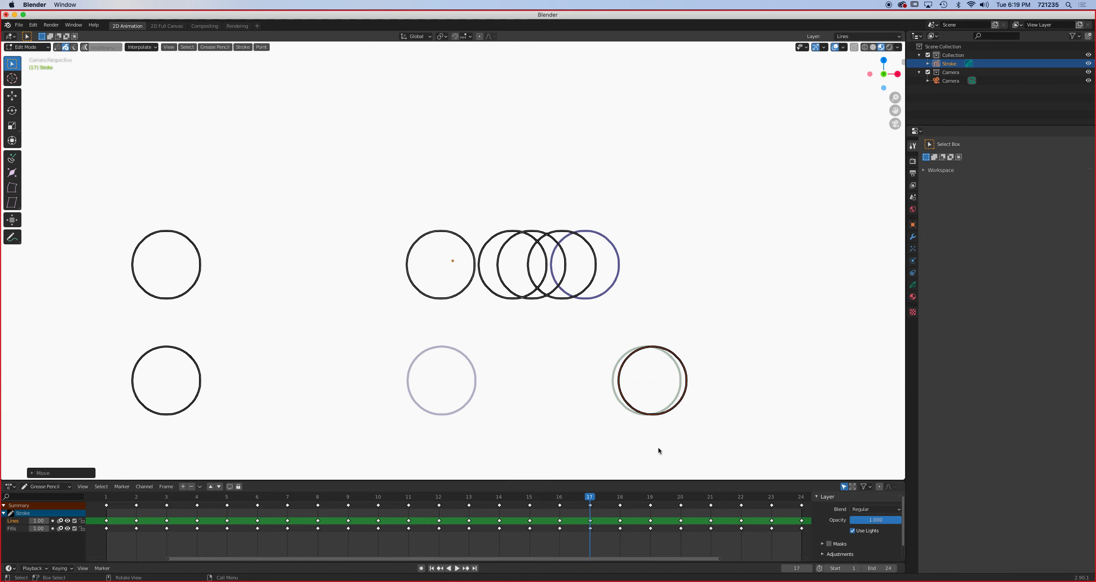
- On frame 18, move the lower circle along the X axis just past its frame 17 position, with a marginally smaller gap than before
key(Right)
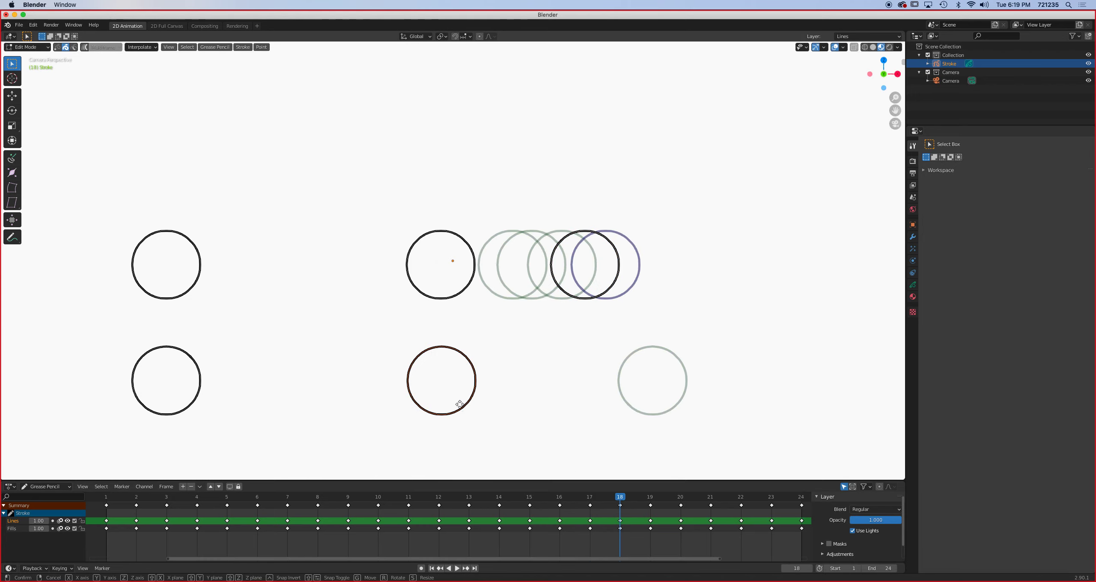
key(g)
key(x)
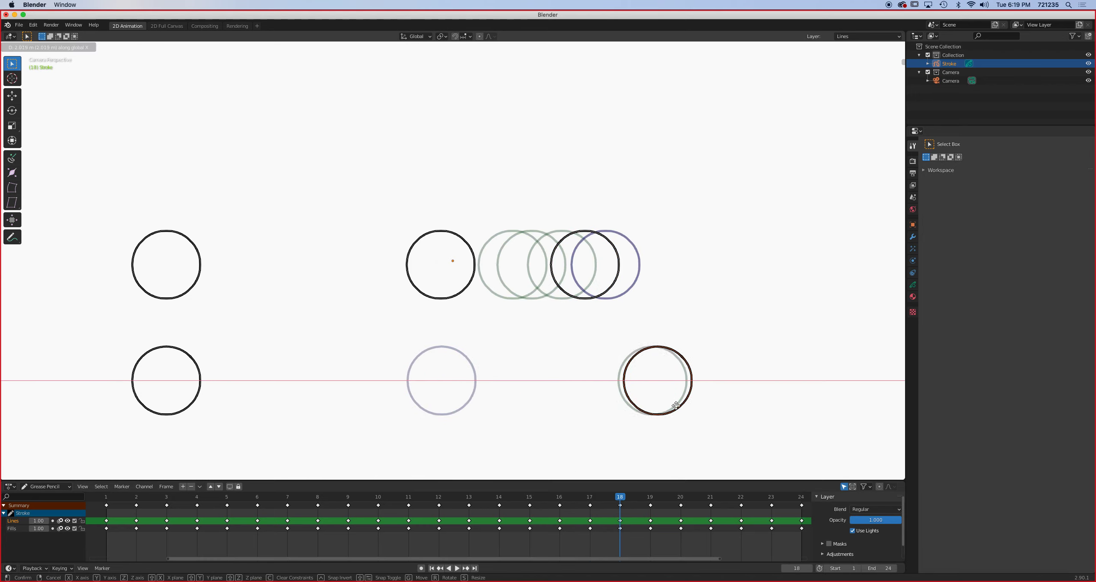
click(676, 406)
- On frame 19, move the lower circle along the X axis about a twentieth of its diameter past its frame 18 position
key(Right)
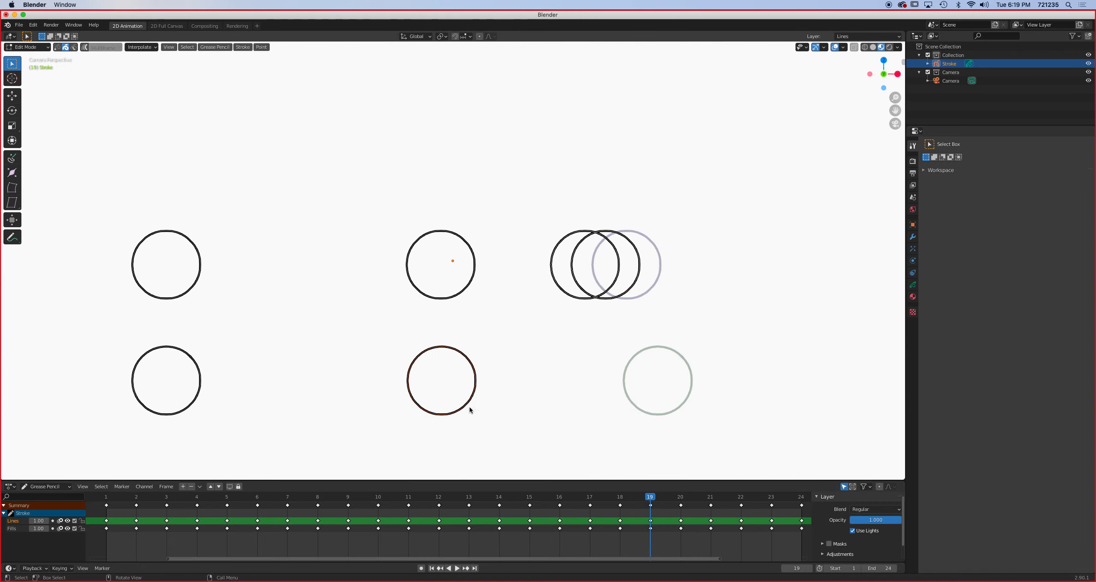
key(g)
key(x)
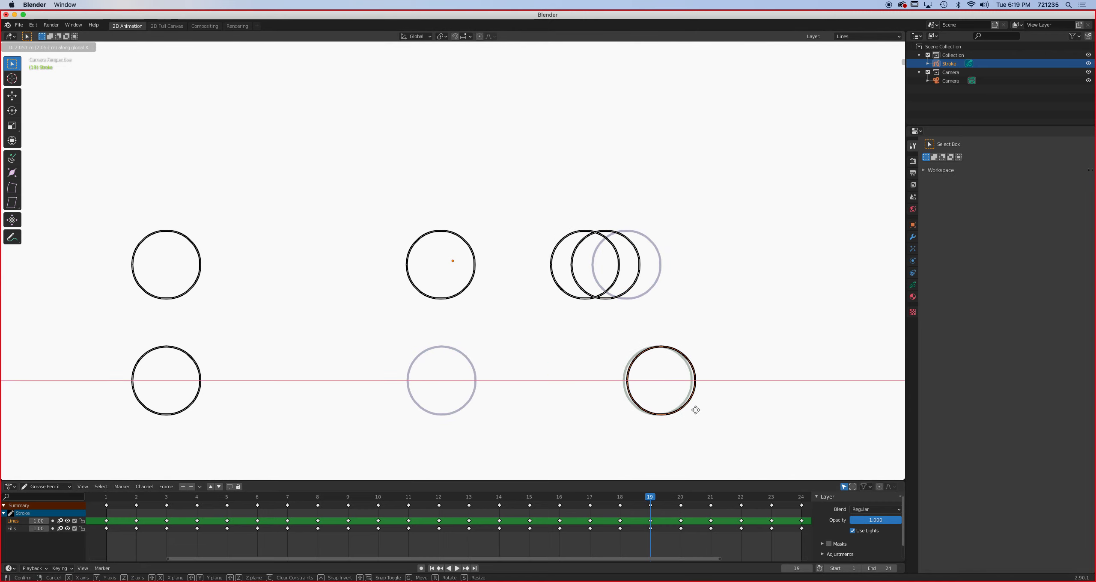
click(695, 410)
- On frame 20, move the lower circle along the X axis so it almost overlaps its frame 19 position, only slightly ahead
click(675, 495)
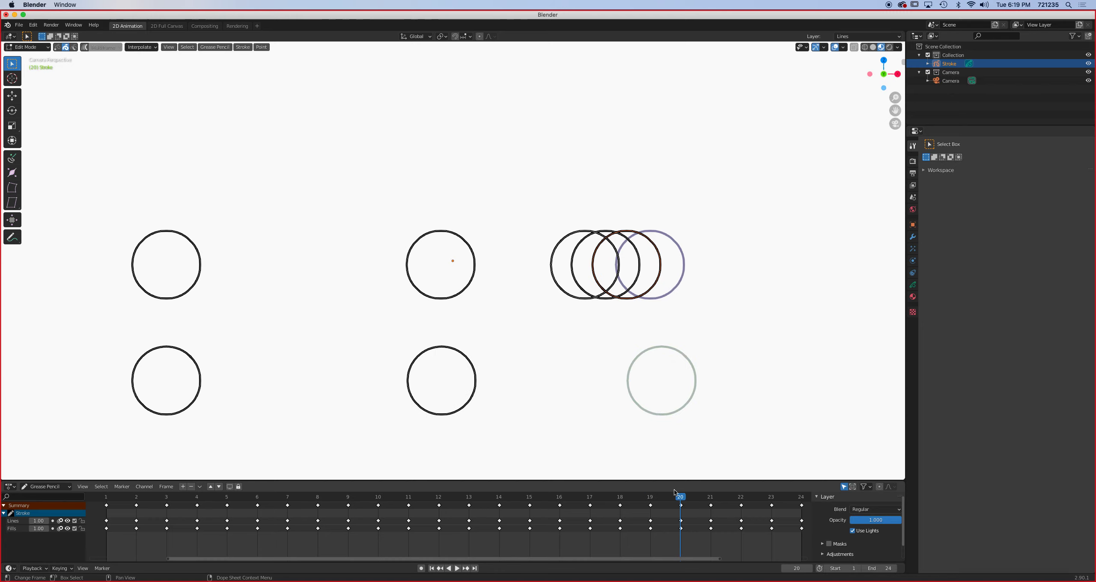
click(451, 412)
key(g)
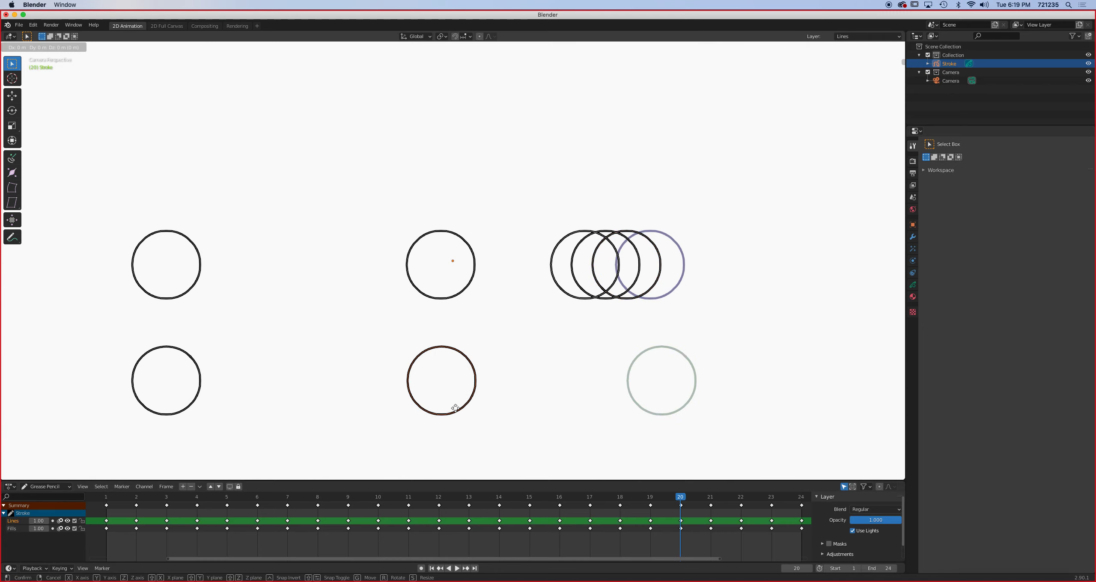
key(x)
click(677, 409)
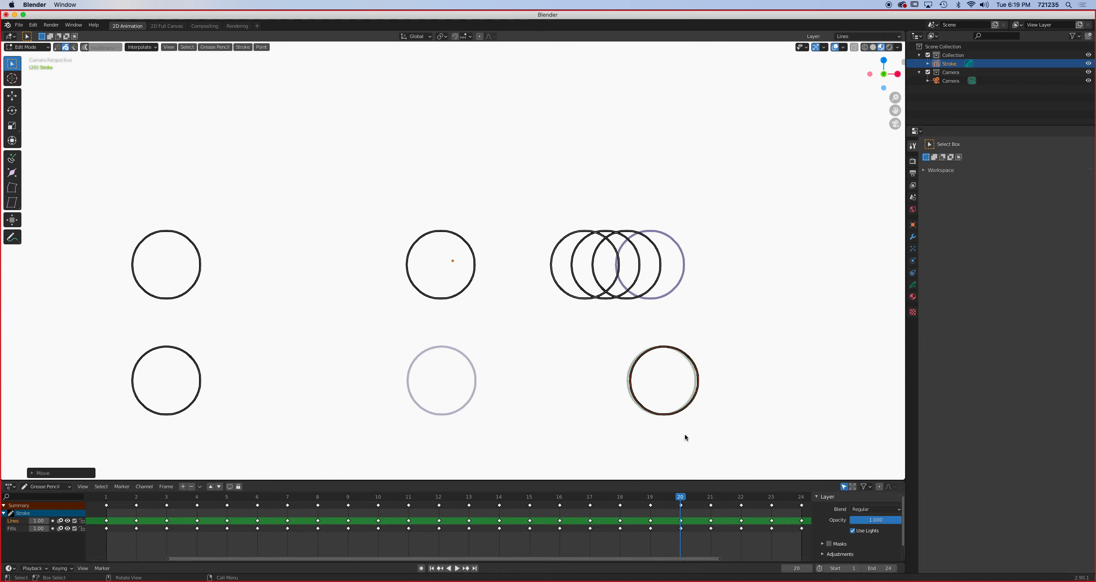
- On frame 21, move the lower circle along the X axis until it nearly overlaps its frame 20 position, a sliver ahead
key(Right)
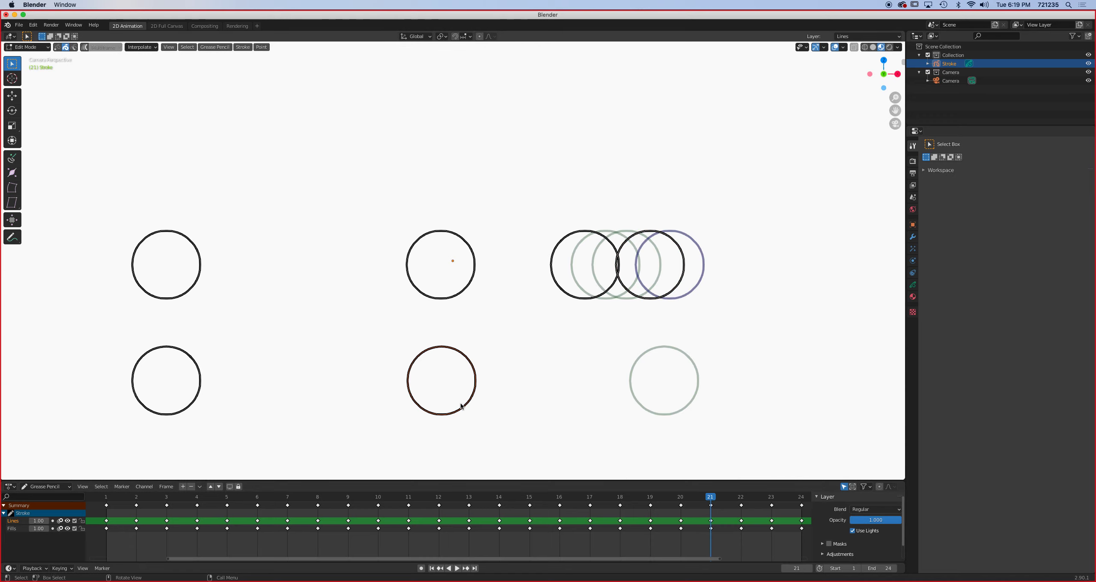
key(g)
key(x)
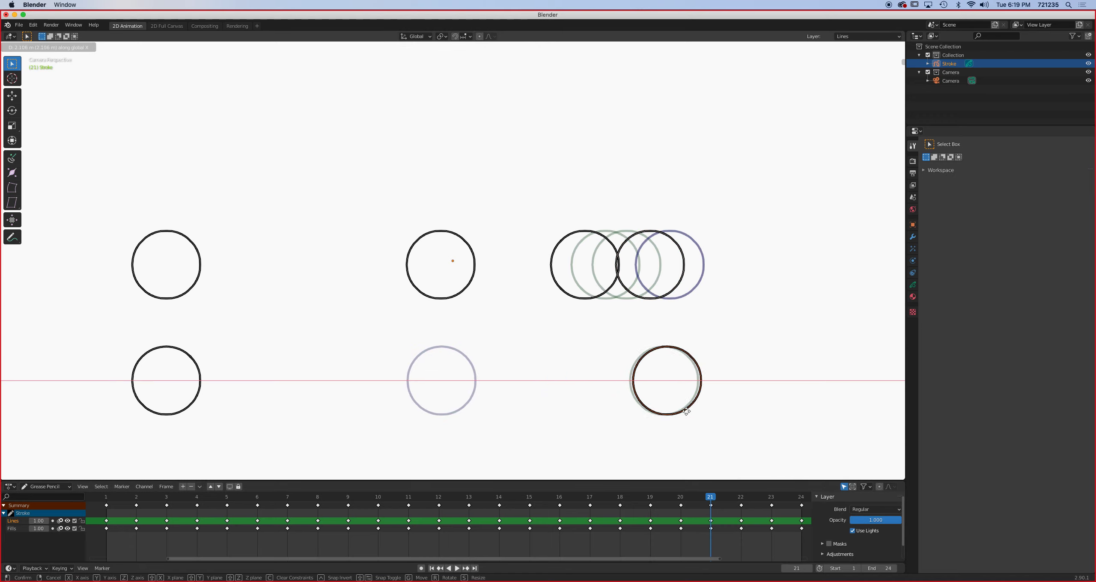
click(686, 411)
- On frame 22, move the lower circle along the X axis to a hairline past its frame 21 position
click(732, 496)
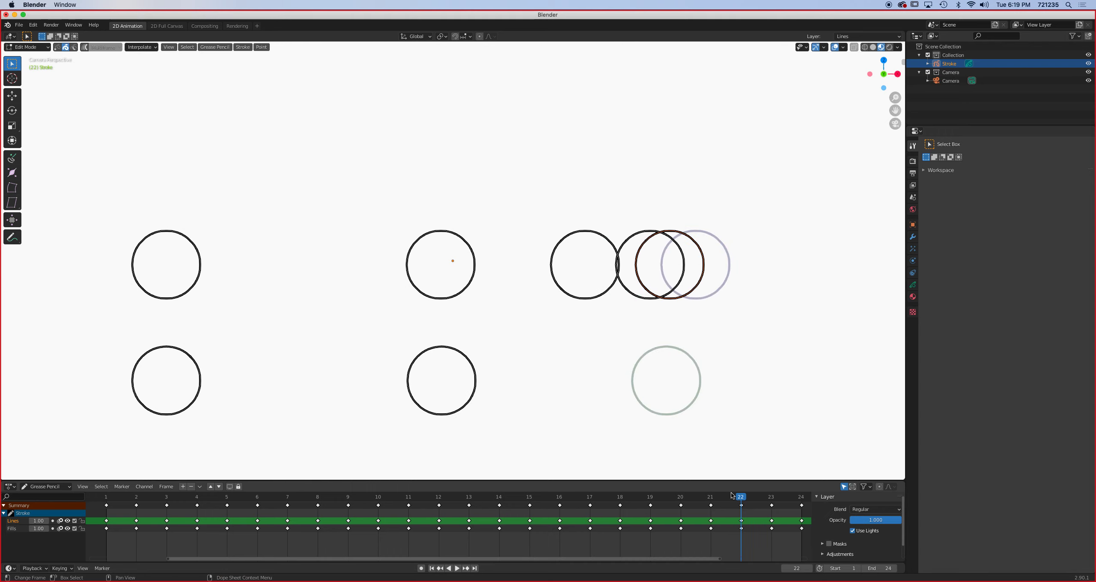
key(g)
key(x)
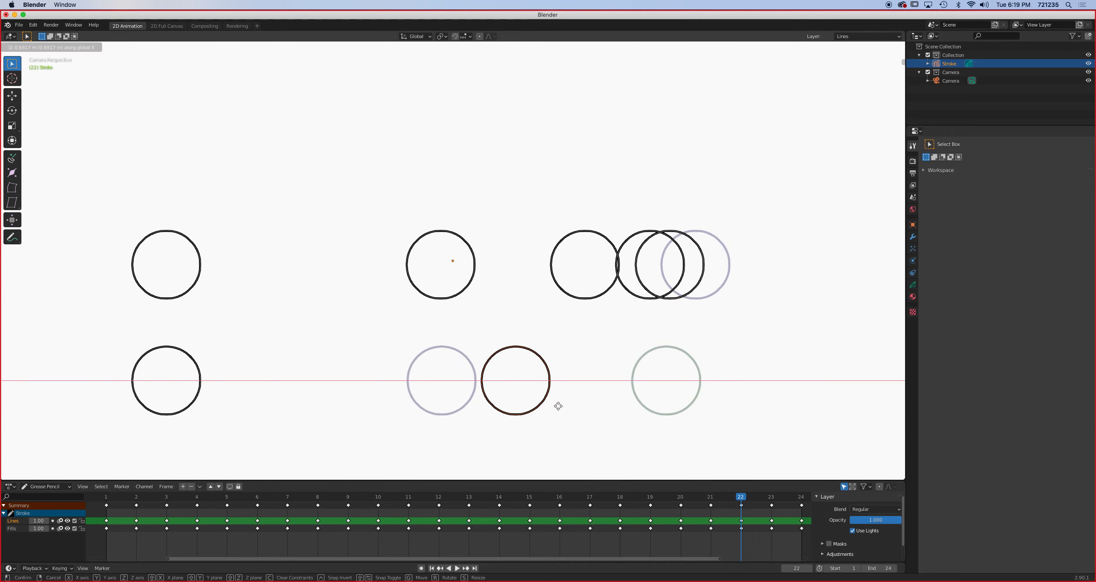
click(694, 411)
- On frame 23, move the lower circle along the X axis so it sits only slightly ahead of its frame 22 position
key(Right)
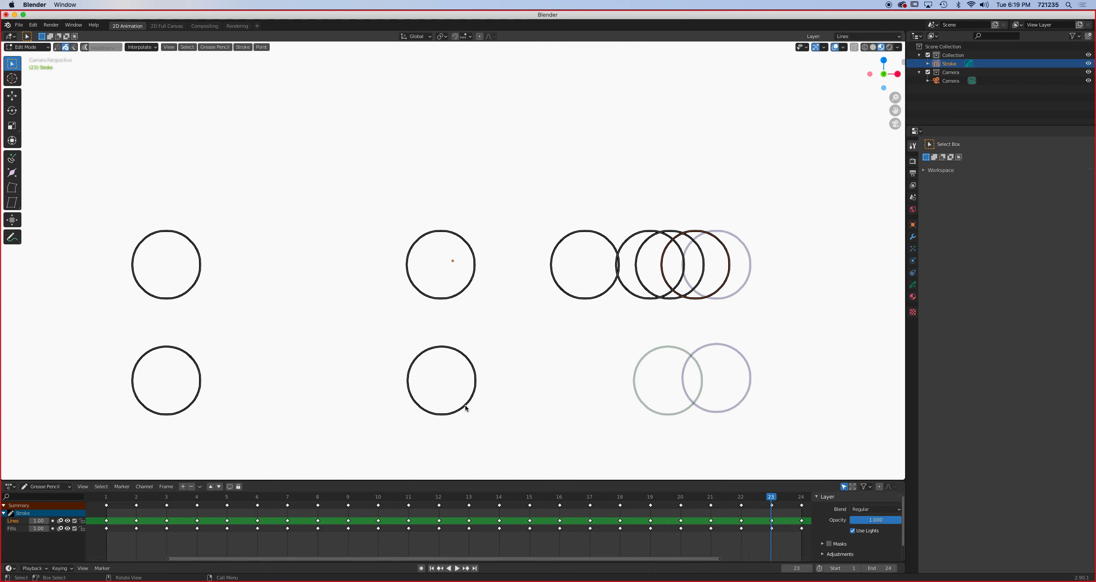
key(g)
key(x)
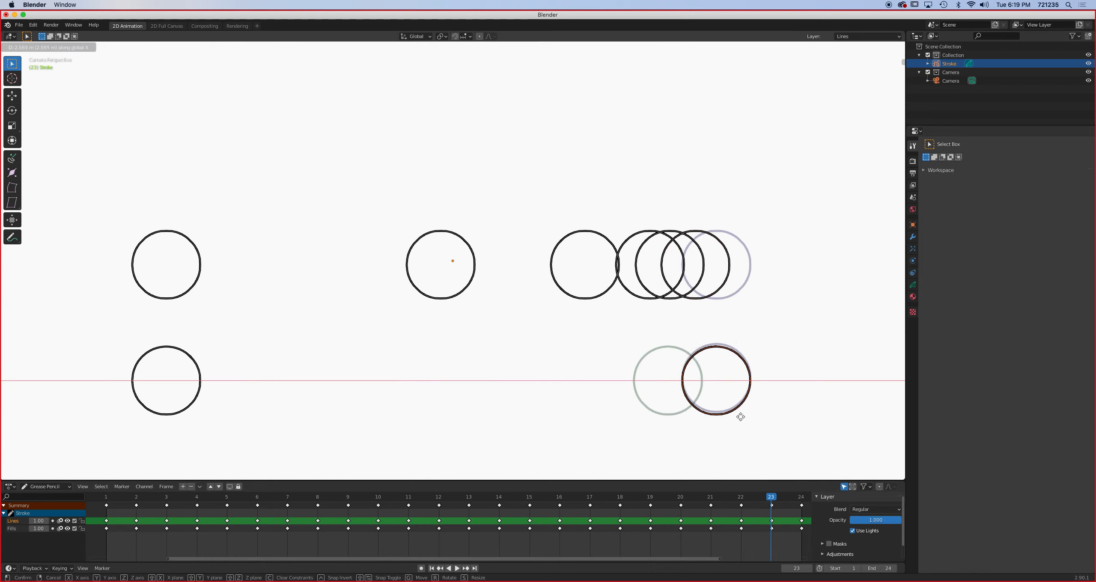
click(695, 410)
- On frame 24, move the lower circle back along the X axis to just ahead of its frame 23 position, and play back the animation
click(801, 495)
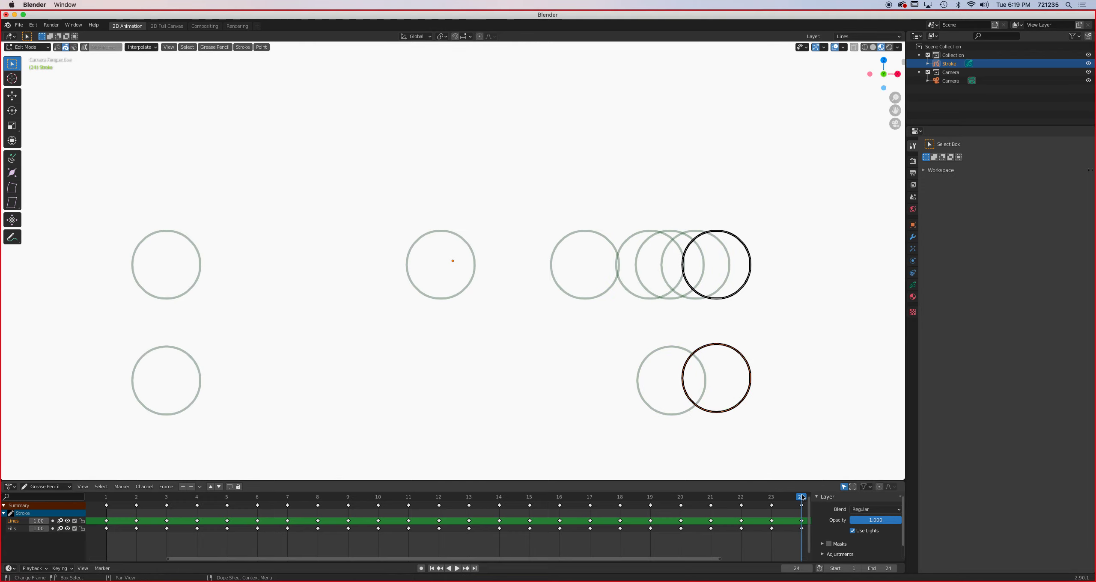
key(g)
key(x)
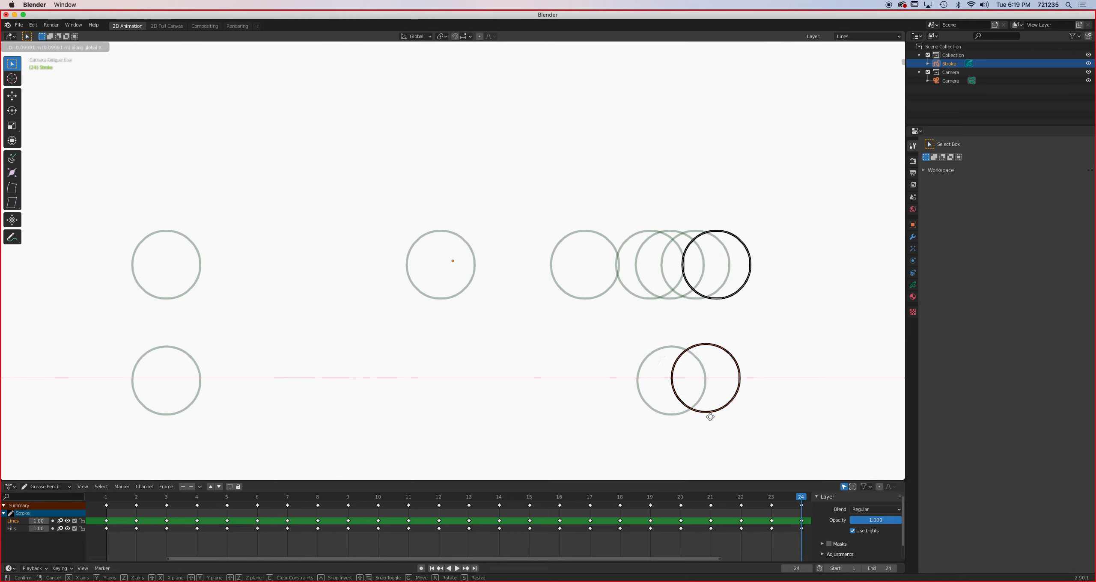
click(685, 417)
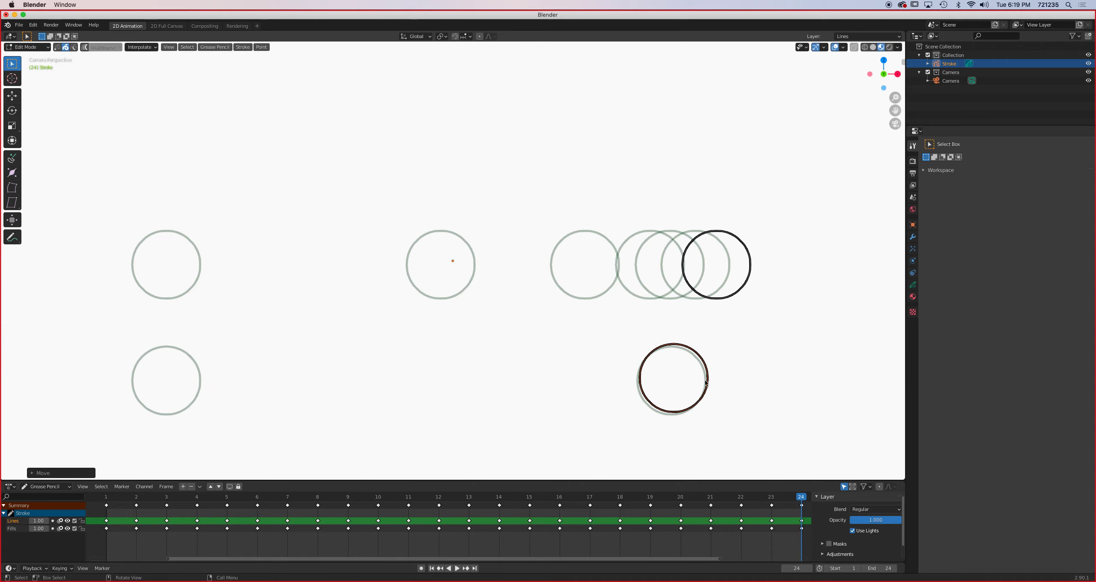
key(space)
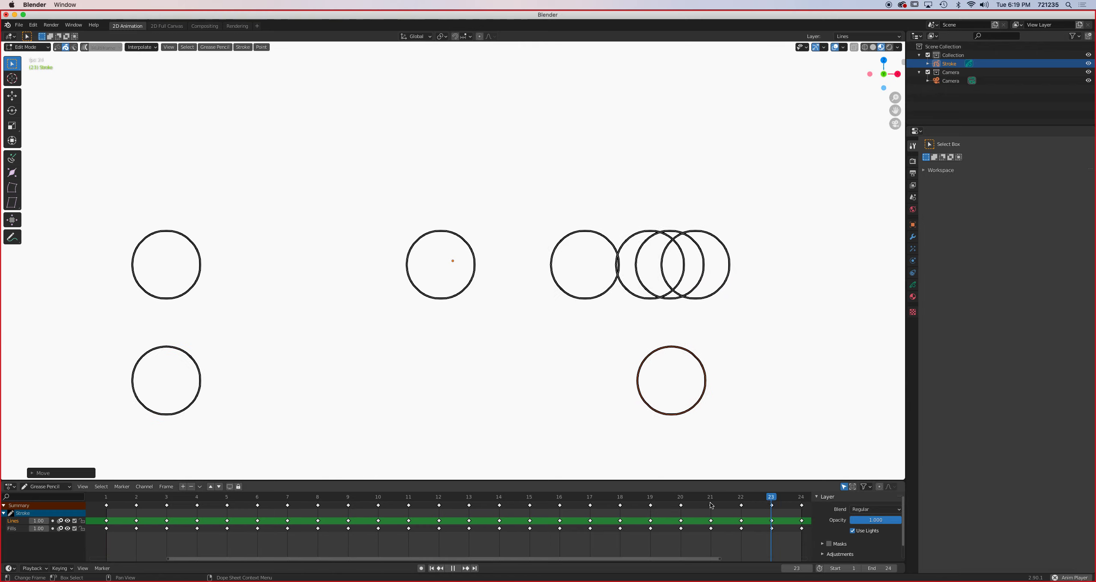
click(453, 568)
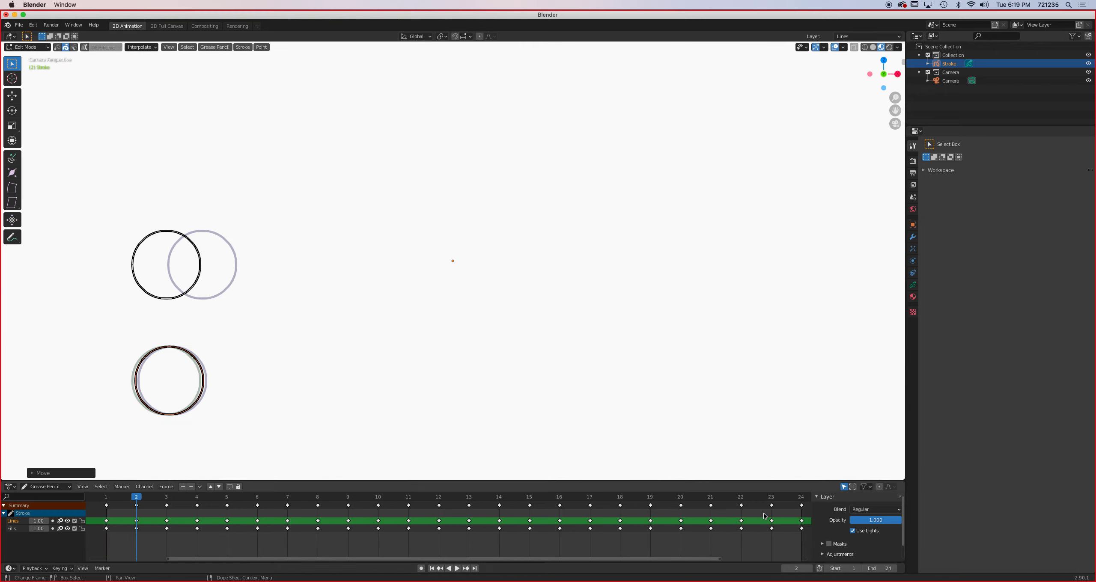
- On frame 24, lower the bottom circle along the Z axis to match the height of its frame 23 position, and replay the animation
click(800, 497)
key(g)
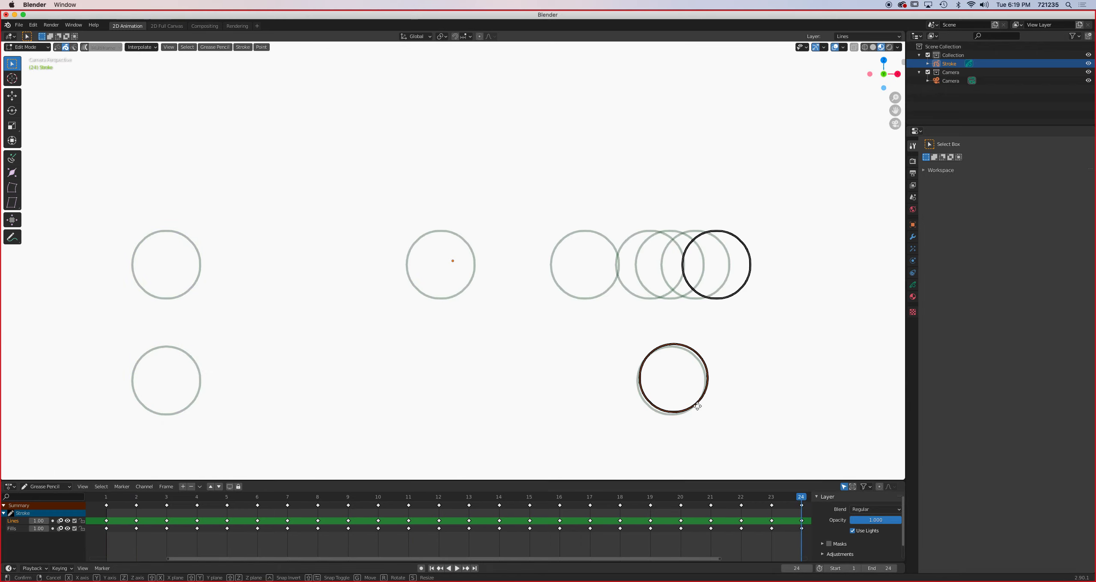
key(z)
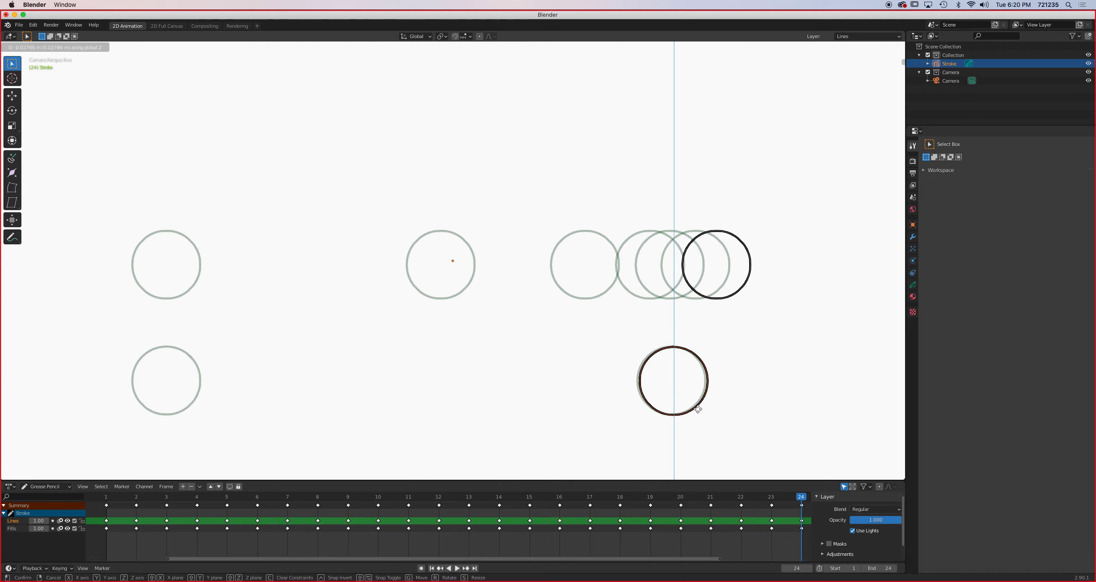
click(697, 409)
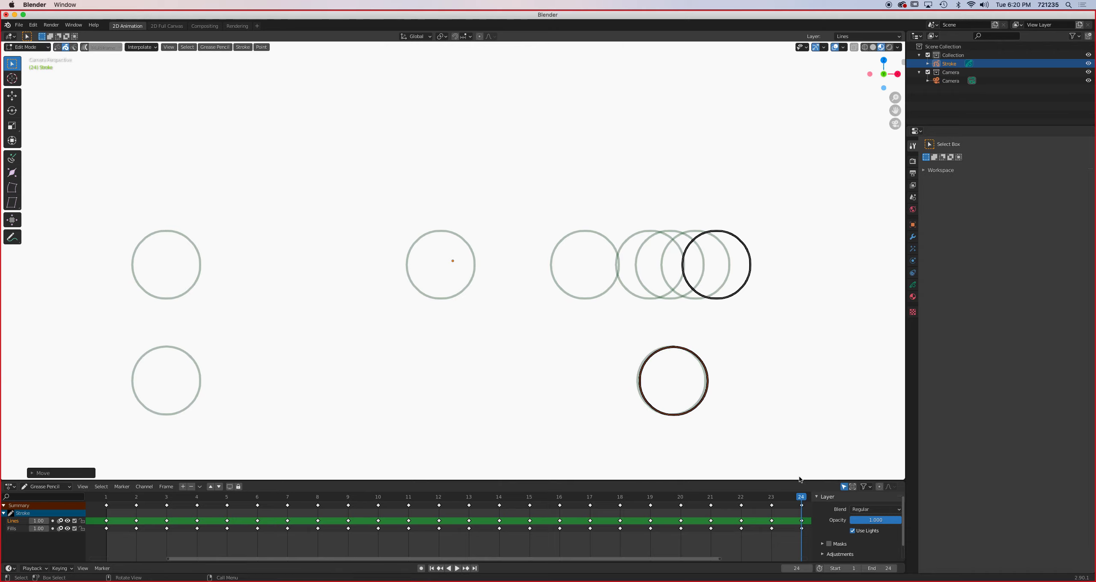
click(457, 568)
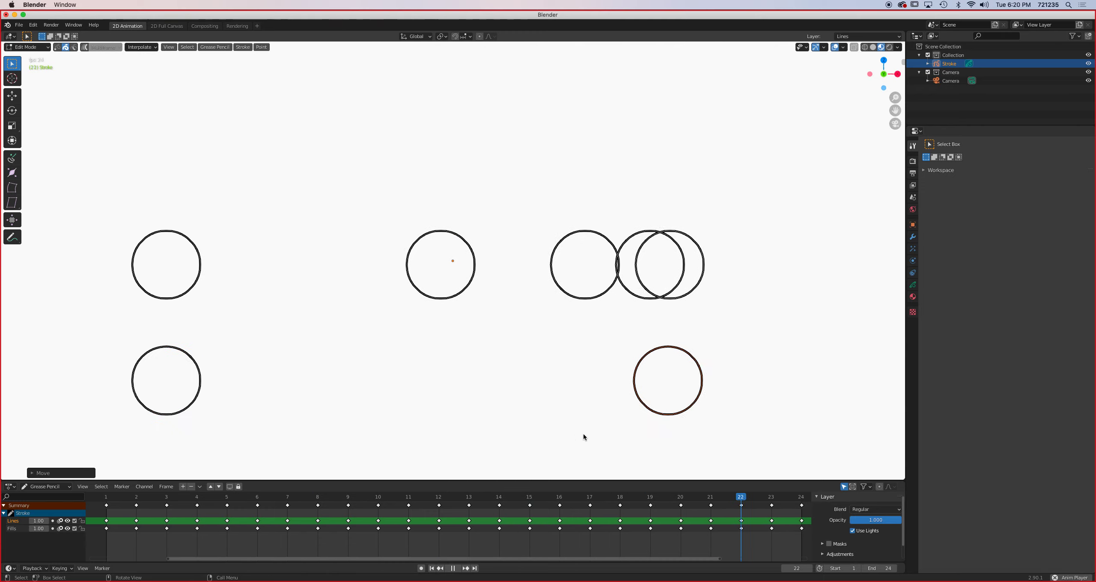
key(Escape)
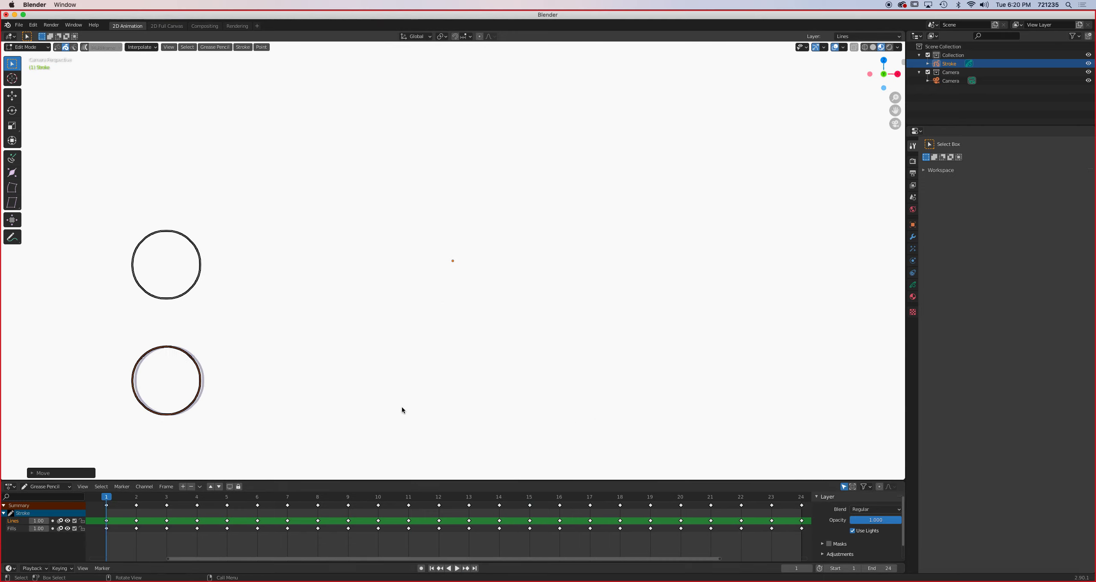
- Set the stroke's onion skinning to show 11 keyframes before and 25 keyframes after, and play the animation
click(913, 285)
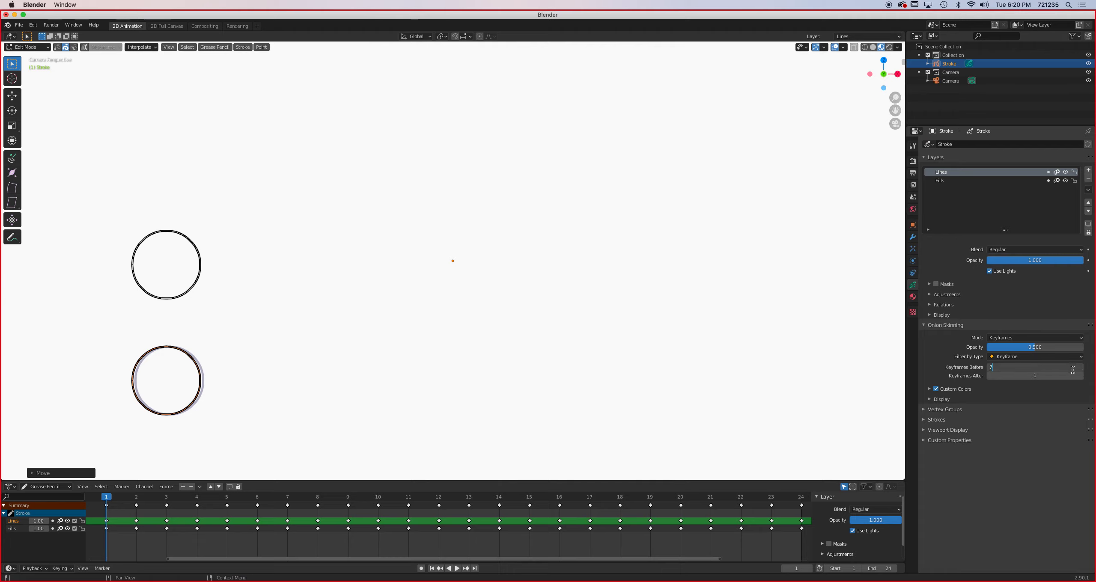
click(1082, 376)
click(1082, 377)
triple_click(1082, 376)
triple_click(1082, 376)
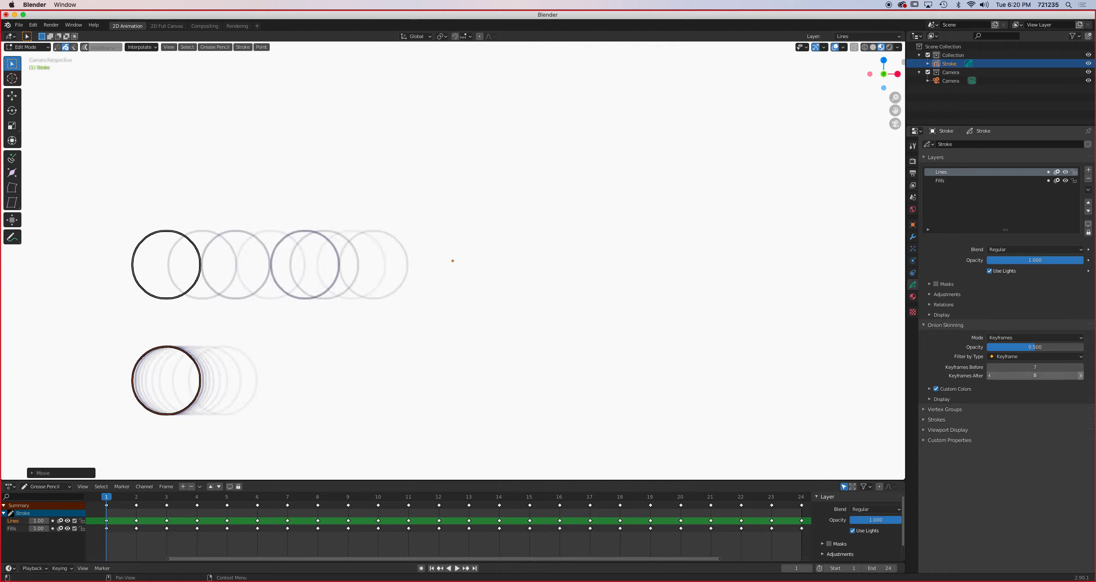
triple_click(1083, 376)
double_click(1081, 376)
double_click(1081, 376)
double_click(1081, 376)
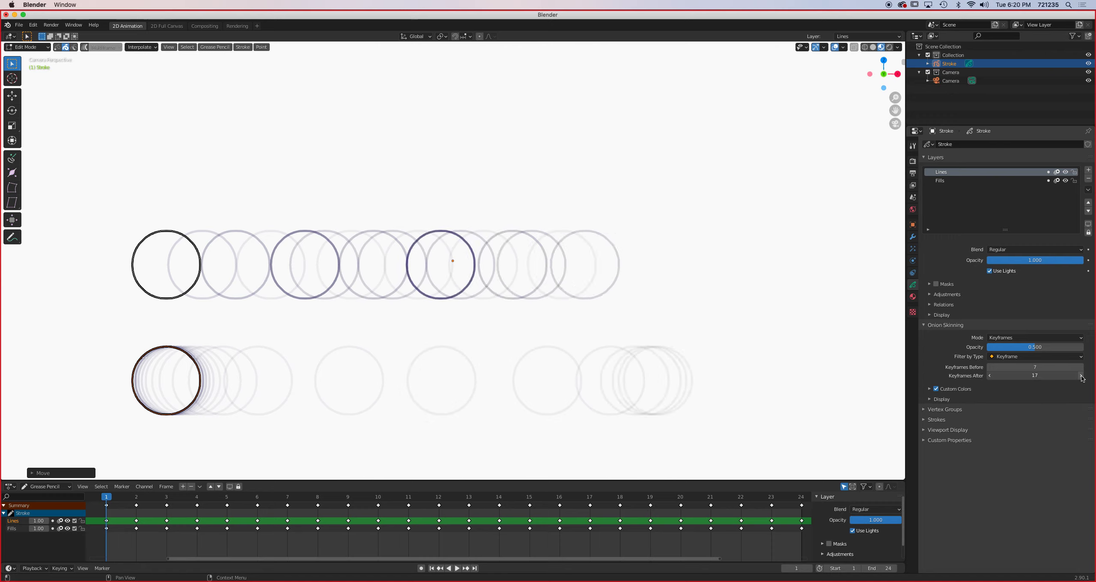
double_click(1082, 376)
click(1081, 376)
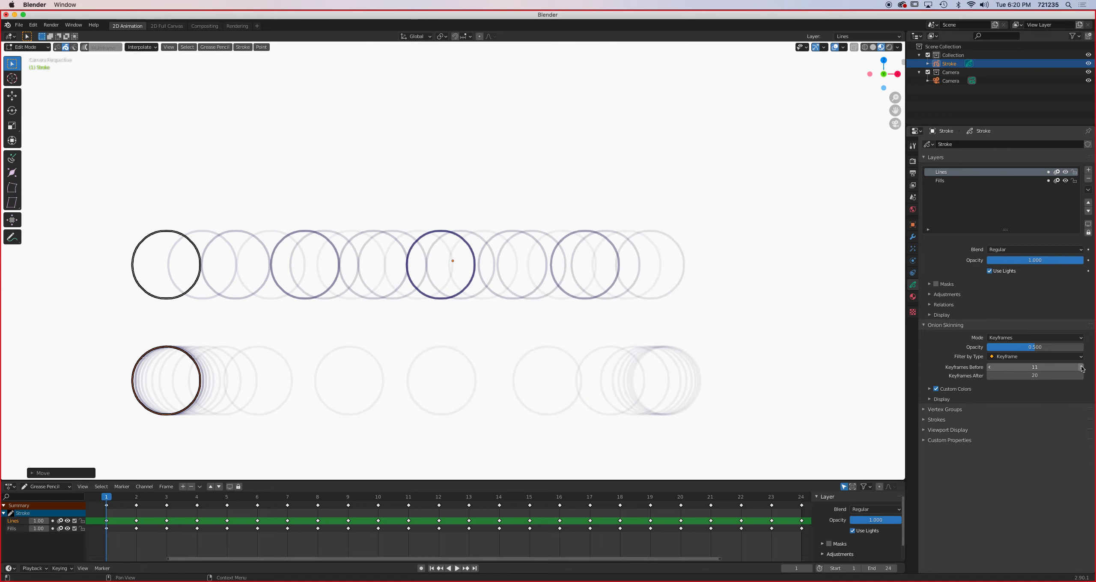
triple_click(1081, 376)
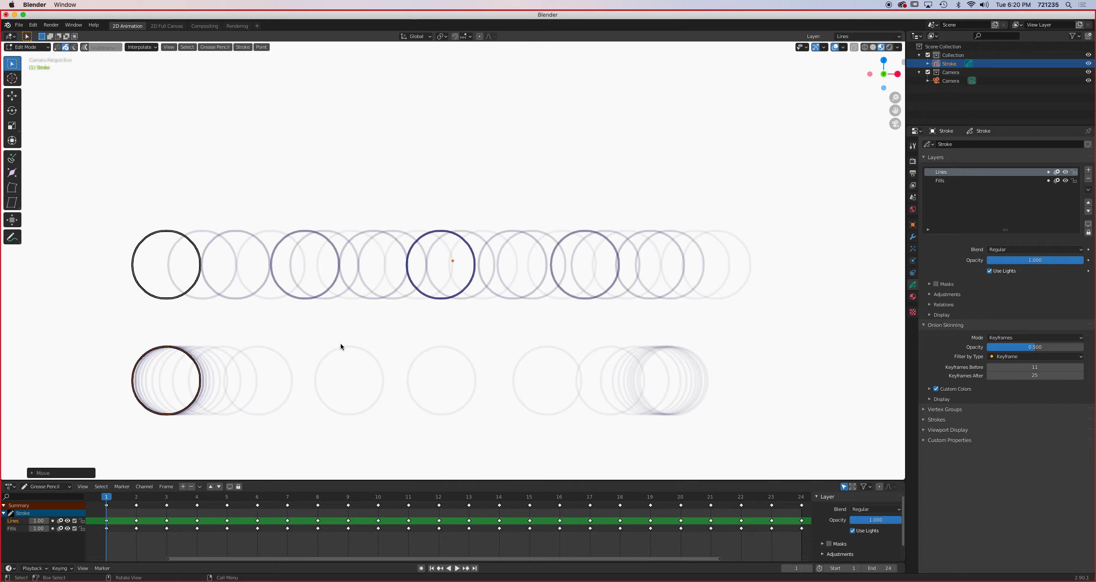
key(space)
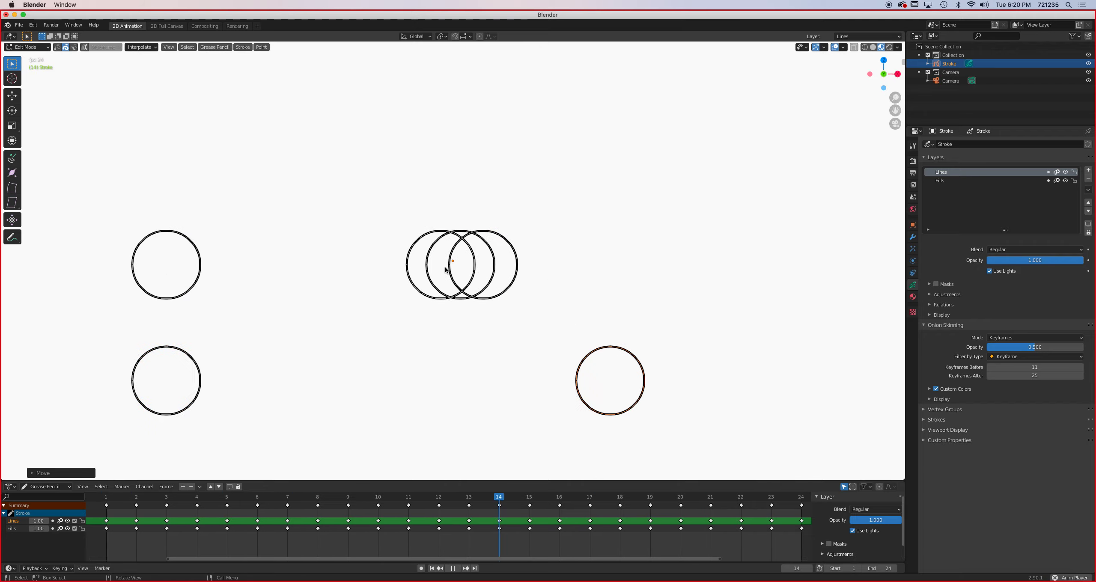